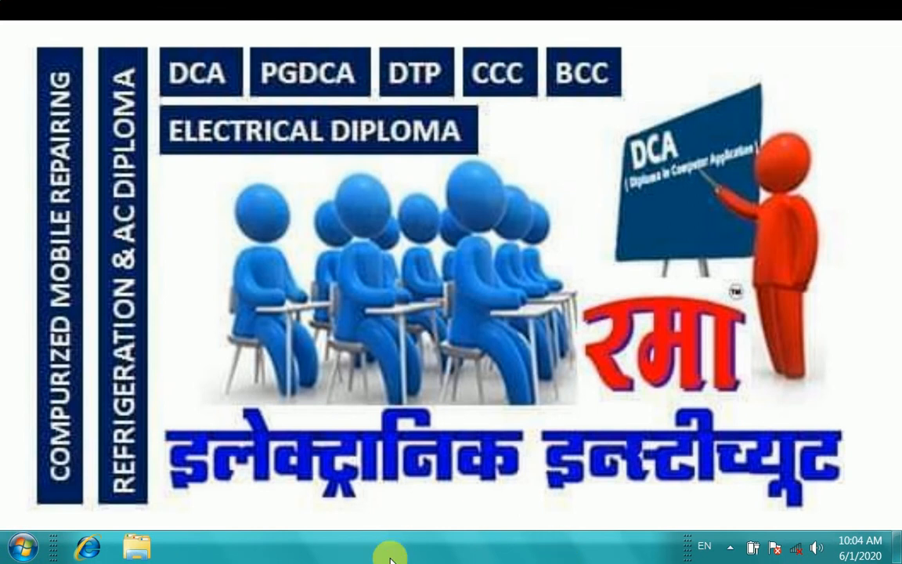
Open the taskbar's properties and look through the Start Menu and Toolbars settings, returning to the Taskbar settings.
{"action": "right_click", "coordinate": [377, 548]}
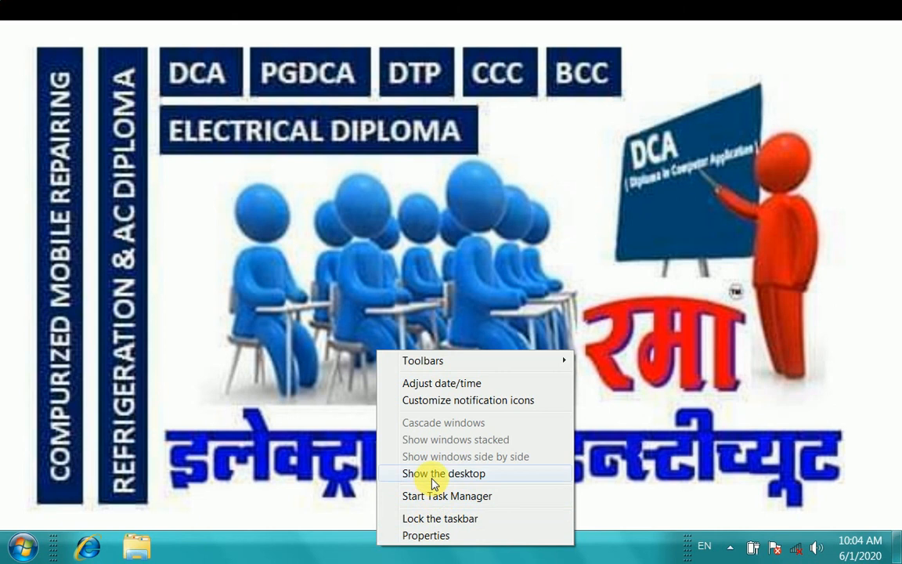
{"action": "left_click", "coordinate": [434, 537]}
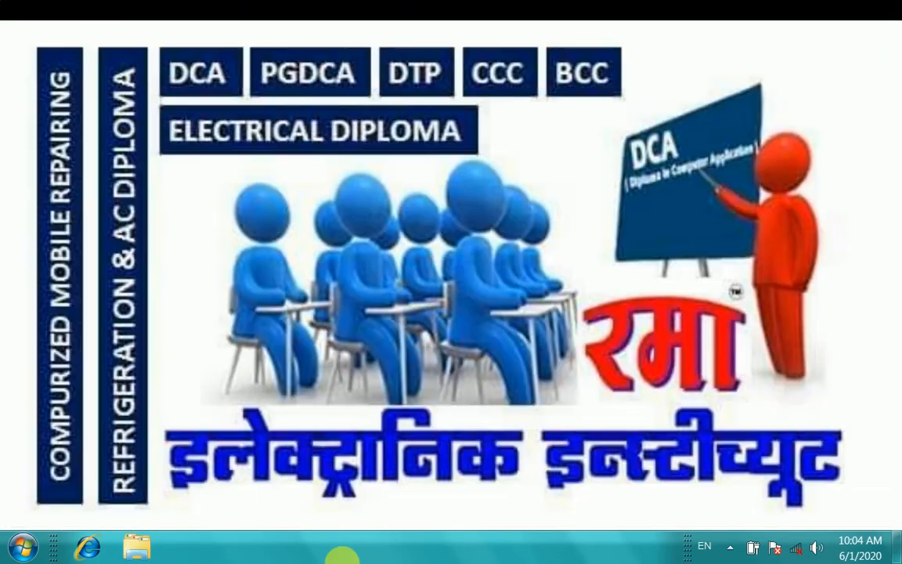
{"action": "right_click", "coordinate": [344, 551]}
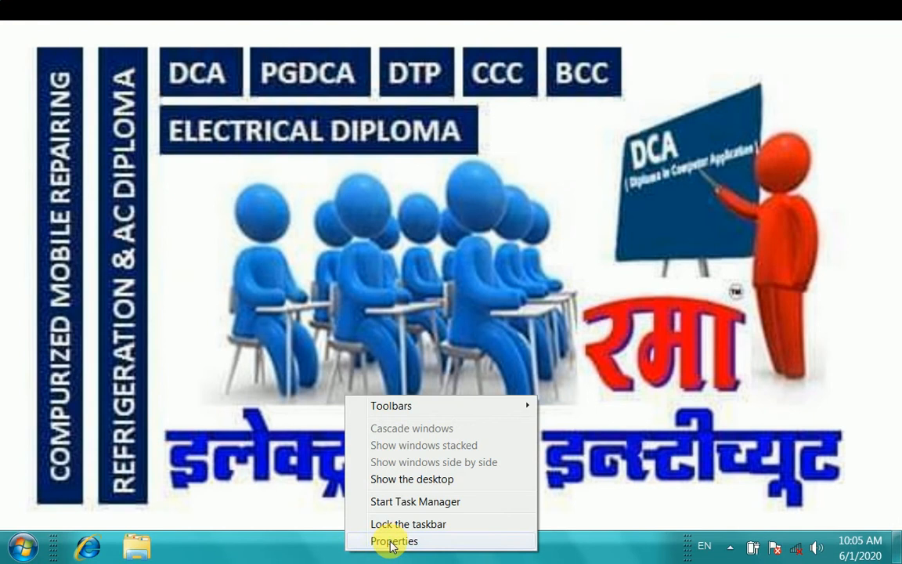
{"action": "left_click", "coordinate": [391, 541]}
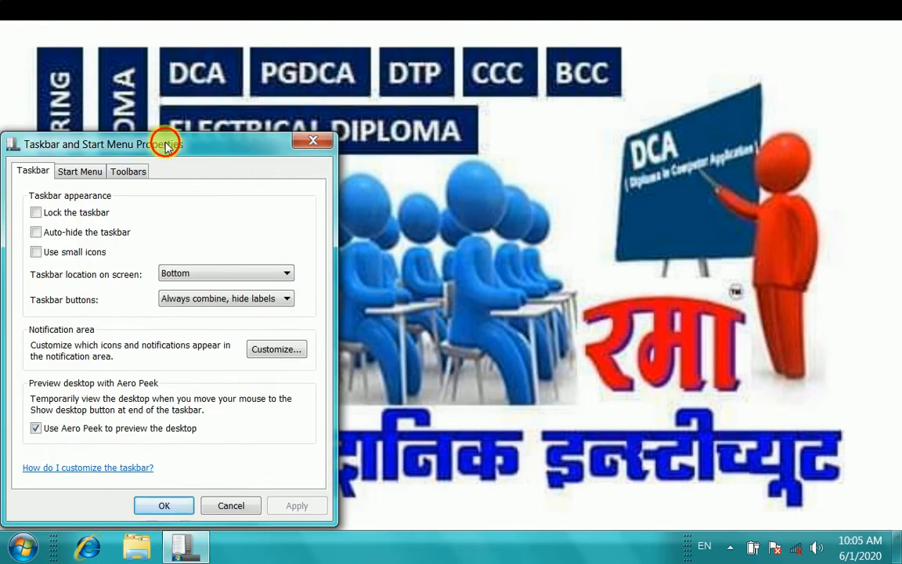
{"action": "left_click_drag", "start_coordinate": [164, 145], "coordinate": [444, 83]}
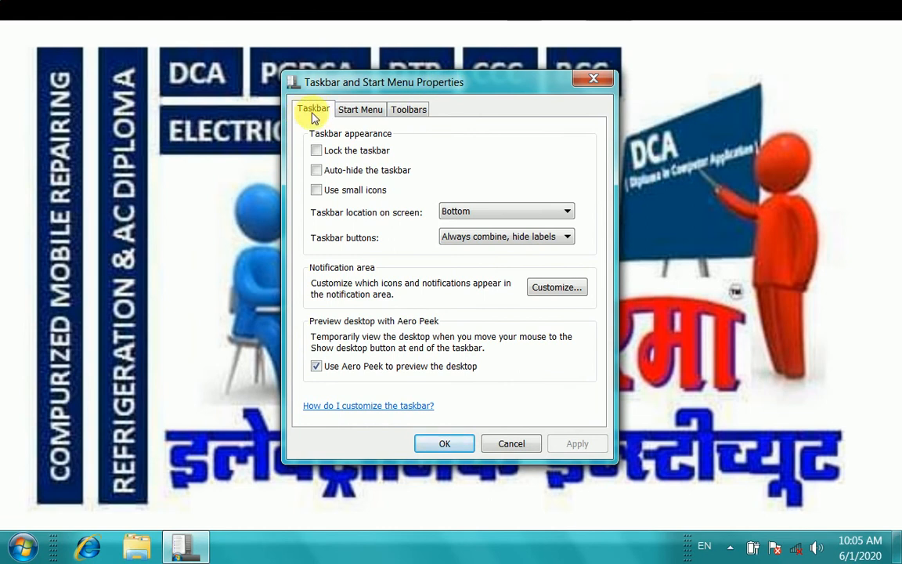
{"action": "left_click", "coordinate": [349, 113]}
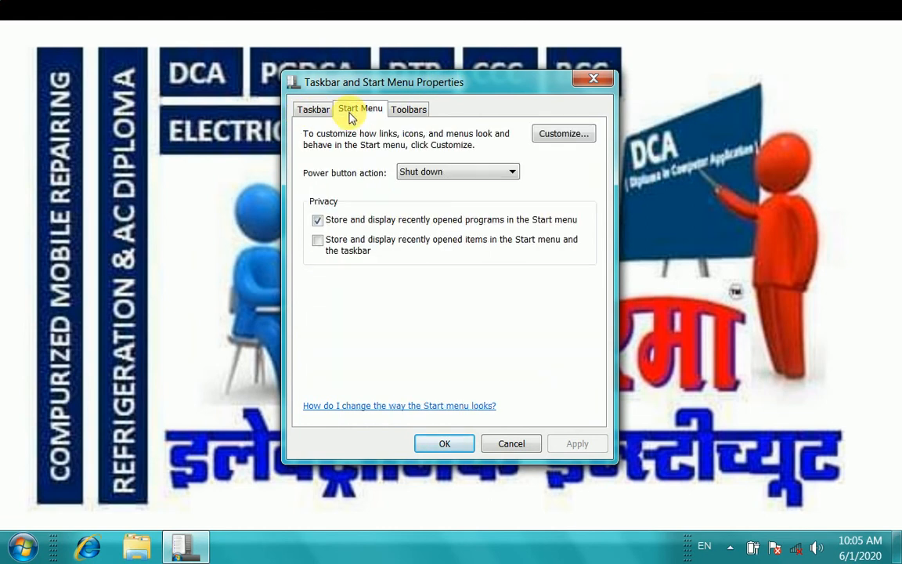
{"action": "left_click", "coordinate": [407, 112]}
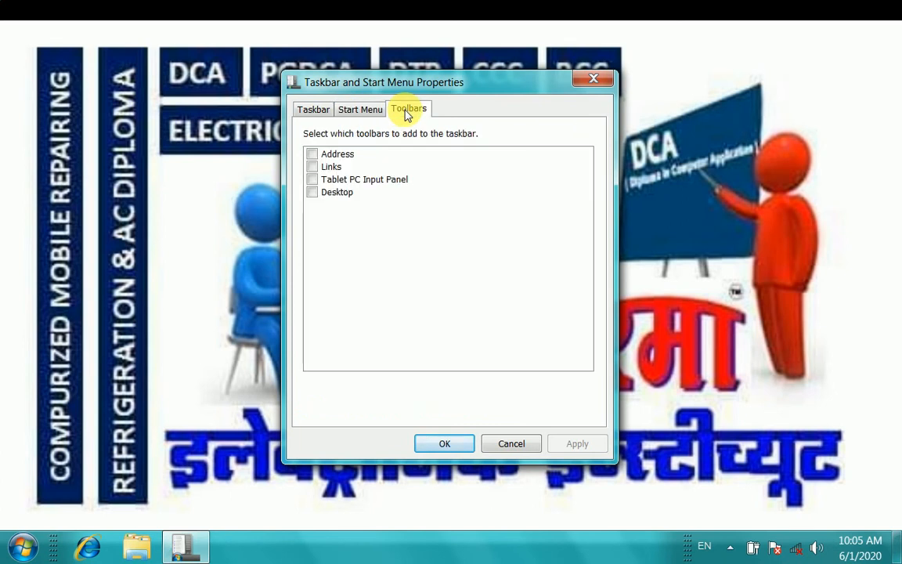
{"action": "left_click", "coordinate": [316, 114]}
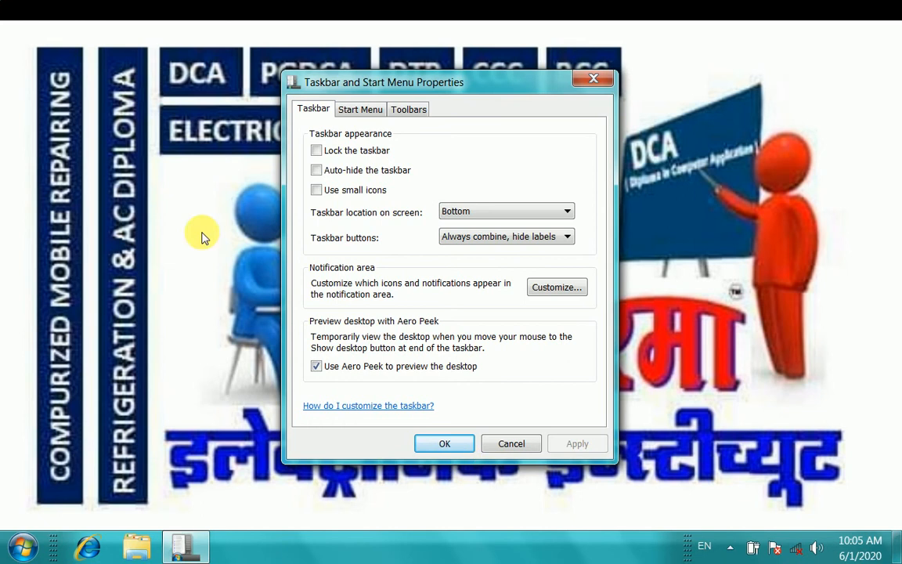
Lock the taskbar, apply the setting and close the properties dialog.
{"action": "left_click", "coordinate": [316, 150]}
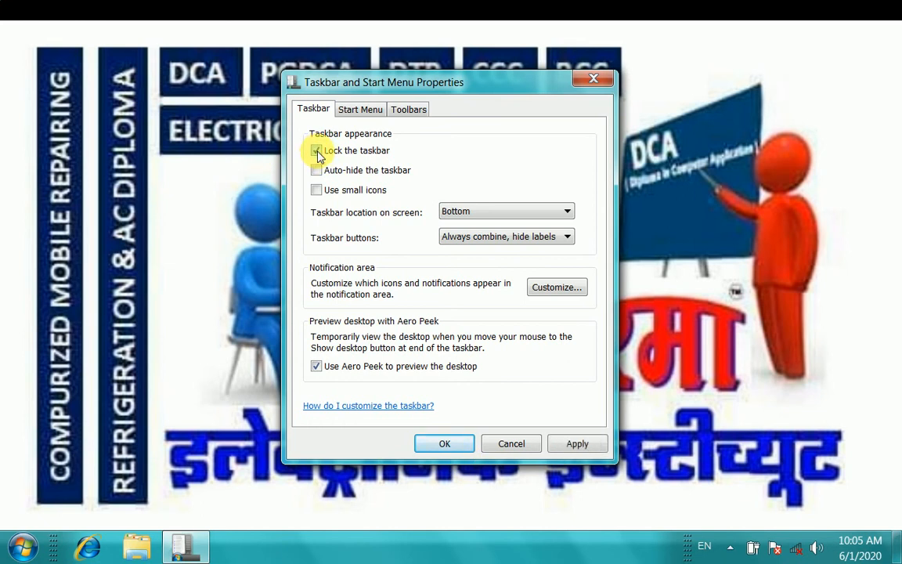
{"action": "left_click", "coordinate": [572, 443]}
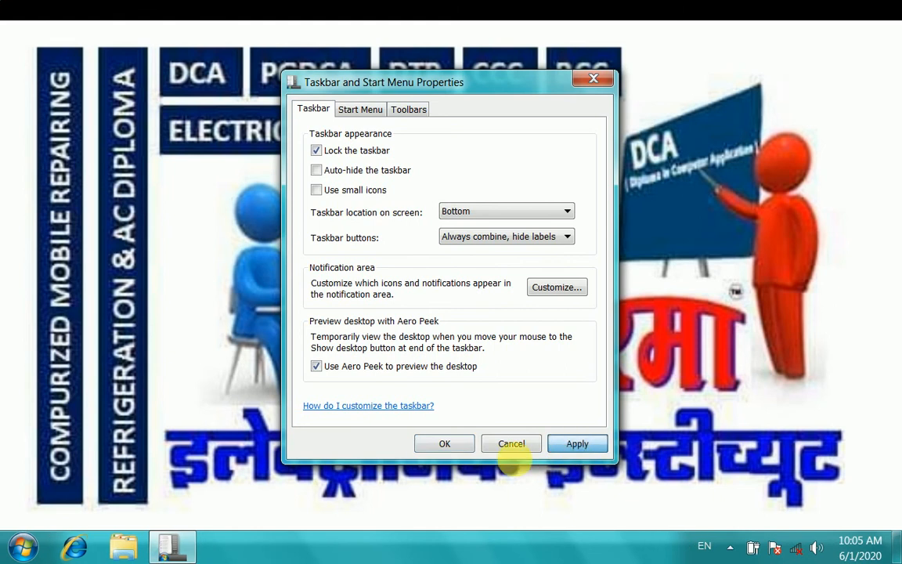
{"action": "left_click", "coordinate": [445, 444]}
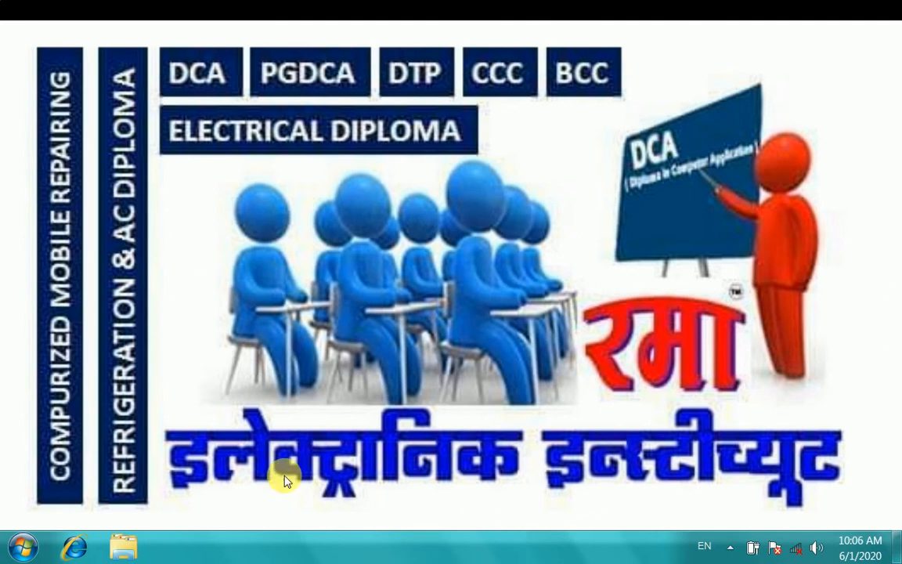
Reopen the taskbar properties, unlock the taskbar, apply the setting and close the dialog.
{"action": "right_click", "coordinate": [379, 546]}
{"action": "left_click", "coordinate": [414, 542]}
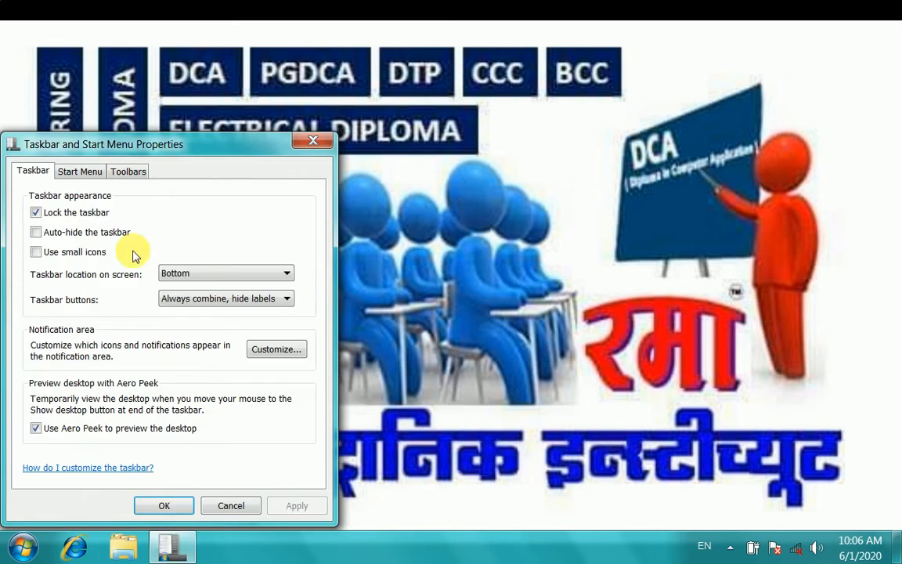
{"action": "left_click_drag", "start_coordinate": [155, 146], "coordinate": [424, 75]}
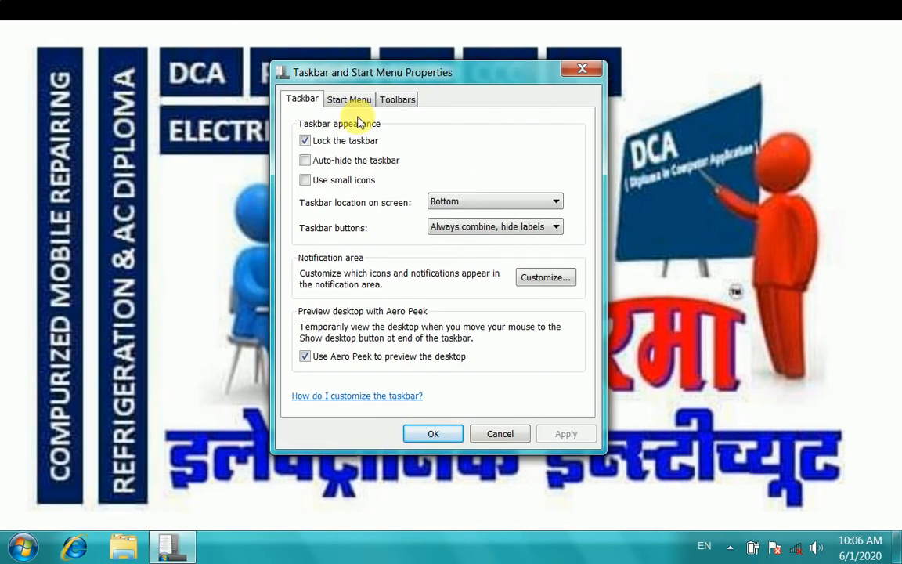
{"action": "left_click", "coordinate": [304, 141]}
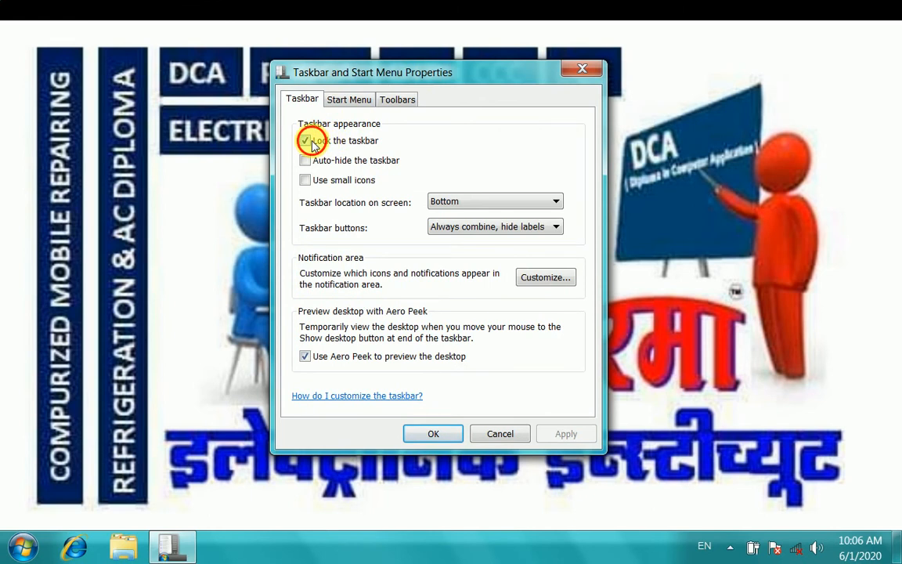
{"action": "left_click", "coordinate": [569, 431]}
{"action": "left_click", "coordinate": [437, 434]}
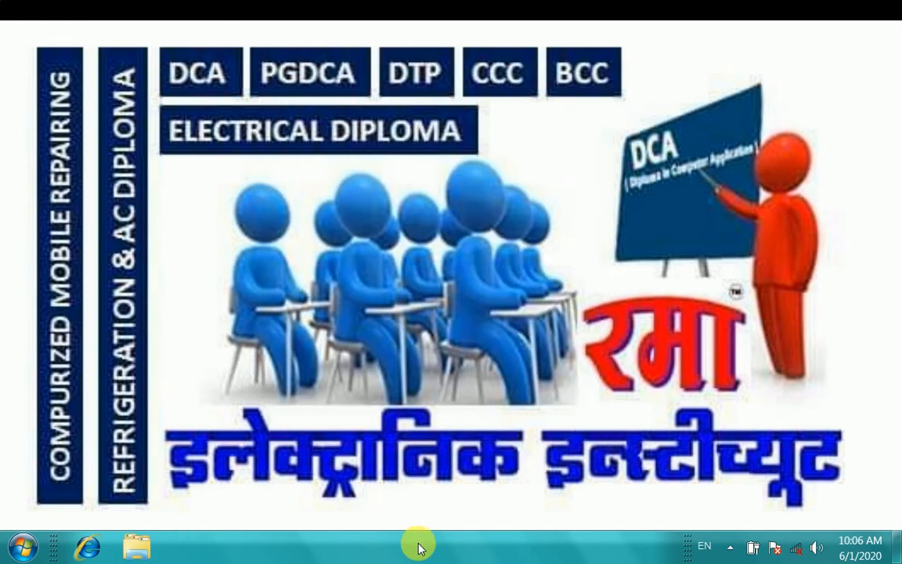
Dock the taskbar at the screen's right edge and top edge, show the Start menu there, and return the taskbar to the bottom edge.
{"action": "left_click_drag", "start_coordinate": [419, 553], "coordinate": [876, 342]}
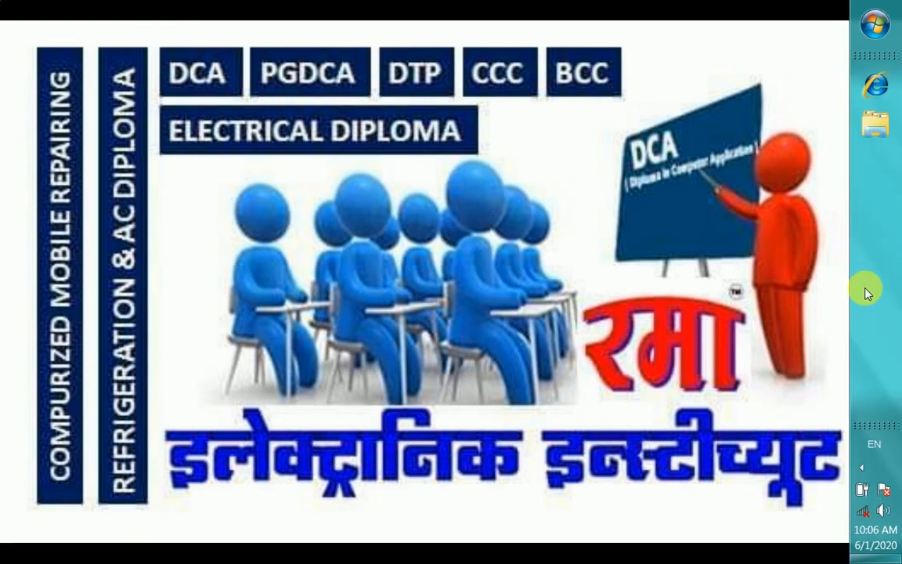
{"action": "left_click_drag", "start_coordinate": [875, 290], "coordinate": [400, 22]}
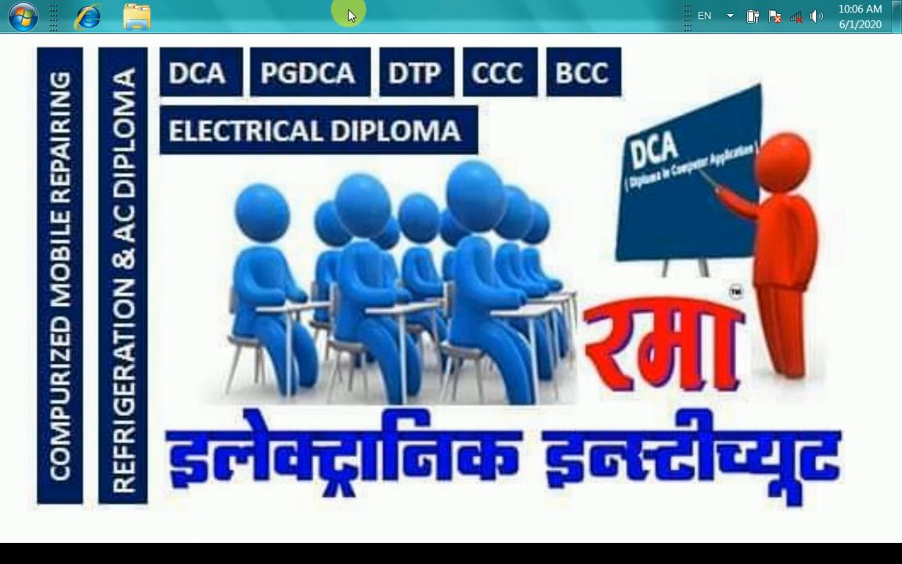
{"action": "left_click", "coordinate": [23, 17]}
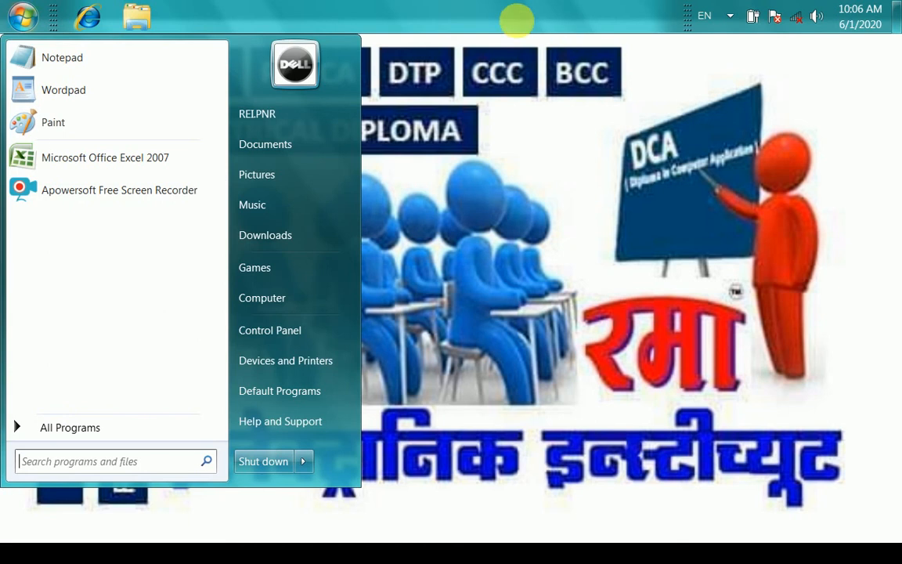
{"action": "left_click_drag", "start_coordinate": [465, 17], "coordinate": [412, 469]}
Open the taskbar properties again, lock the taskbar and apply the change, leaving the dialog open.
{"action": "right_click", "coordinate": [368, 547]}
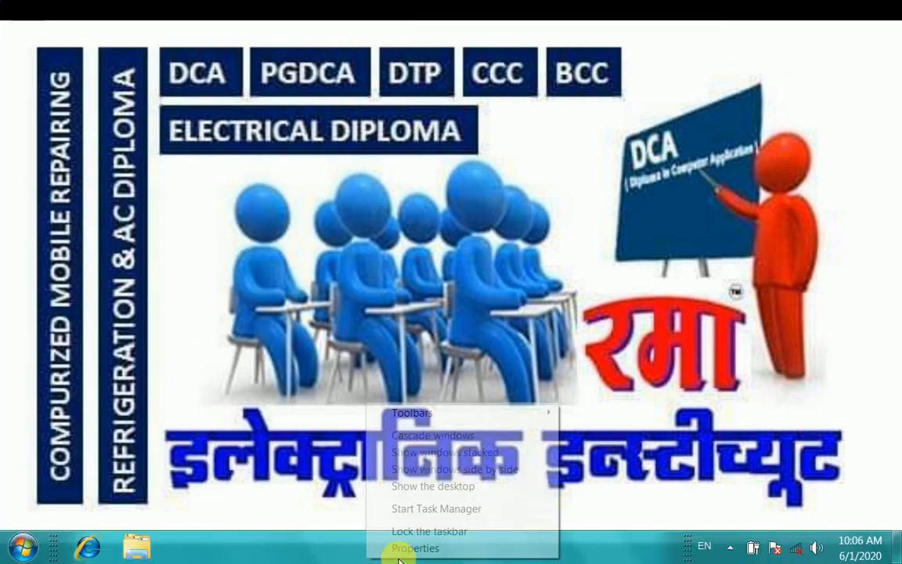
{"action": "left_click", "coordinate": [415, 548]}
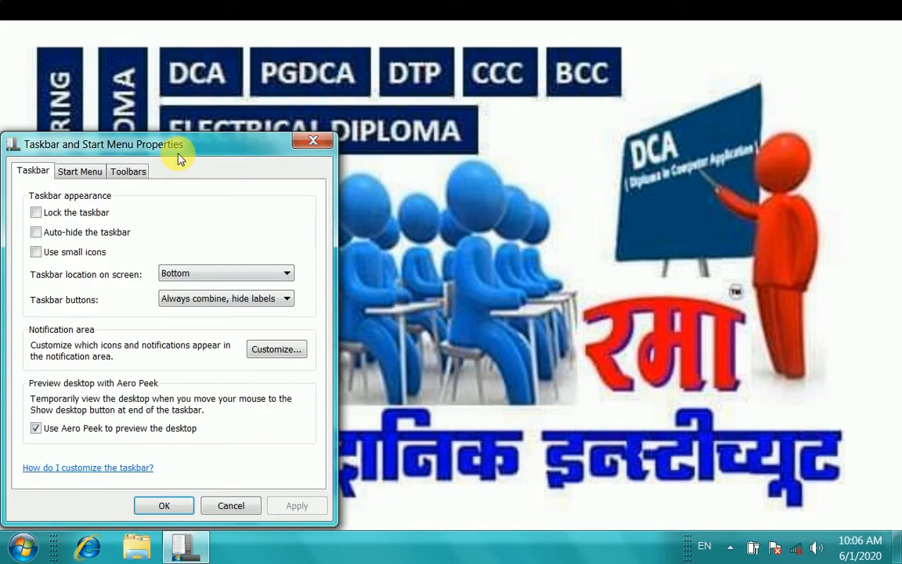
{"action": "left_click_drag", "start_coordinate": [177, 149], "coordinate": [194, 149]}
{"action": "left_click_drag", "start_coordinate": [385, 125], "coordinate": [485, 66]}
{"action": "left_click", "coordinate": [360, 134]}
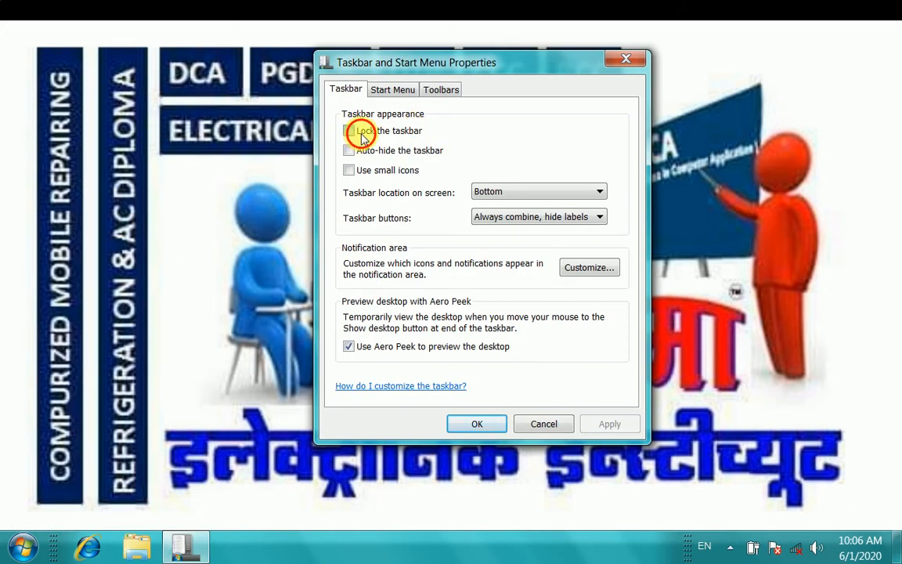
{"action": "left_click", "coordinate": [617, 431]}
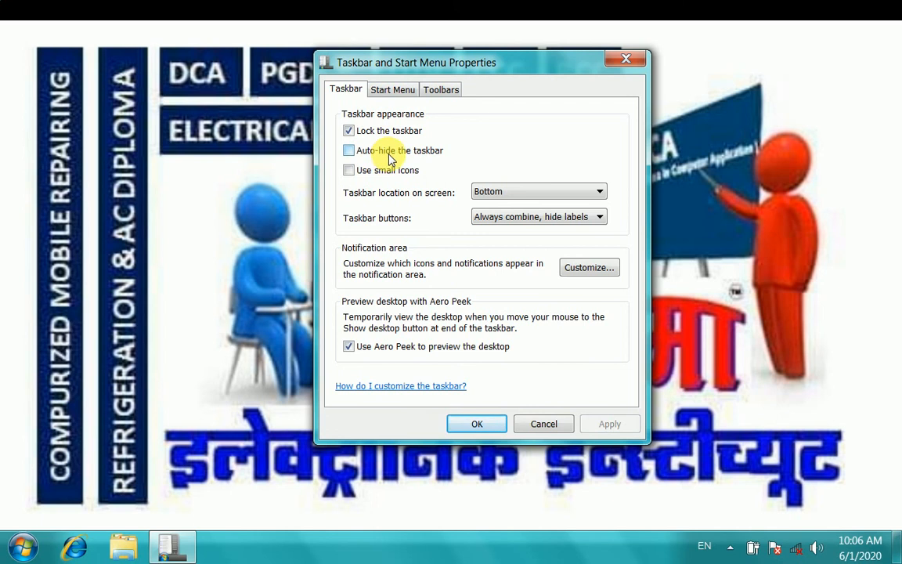
Turn on auto-hide for the taskbar, apply it and close the dialog, and refresh the desktop.
{"action": "left_click", "coordinate": [350, 153]}
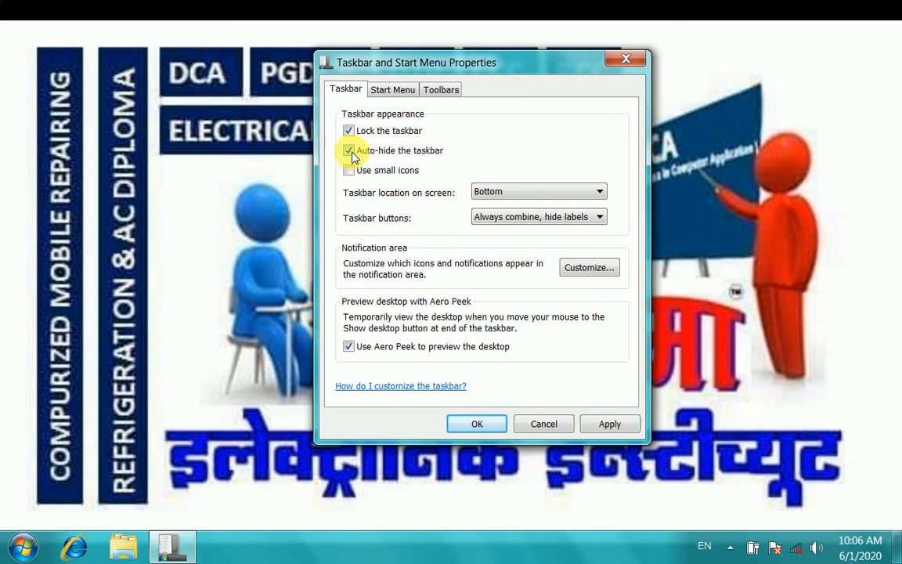
{"action": "left_click", "coordinate": [609, 424]}
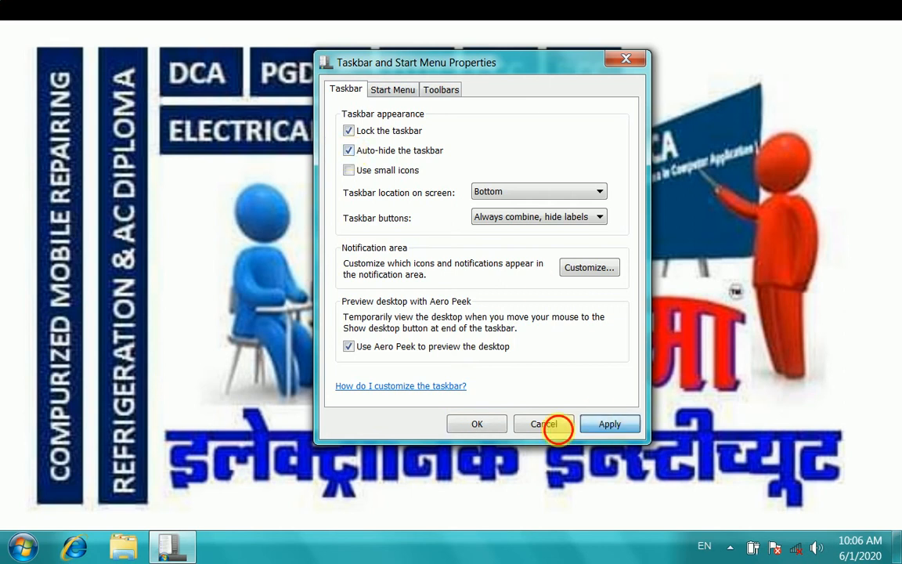
{"action": "left_click", "coordinate": [477, 423]}
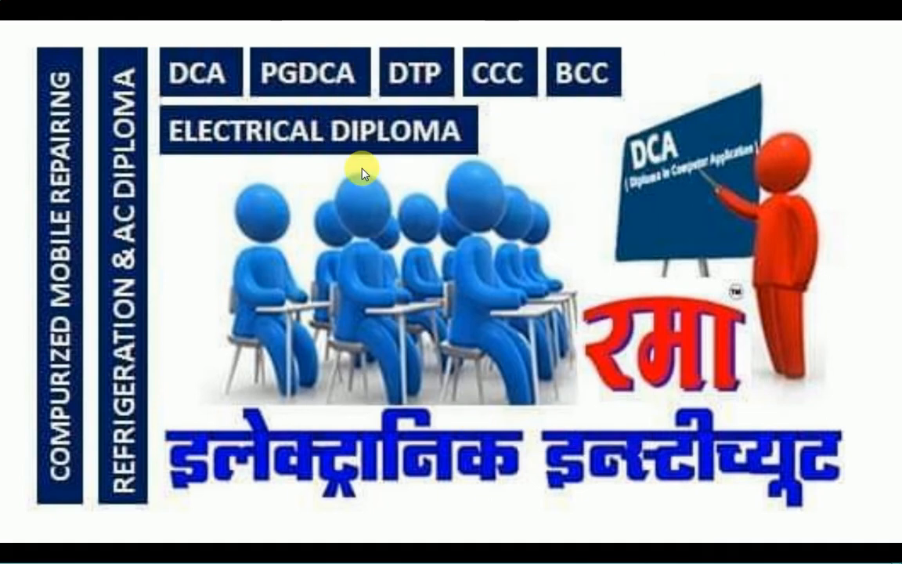
{"action": "right_click", "coordinate": [343, 70]}
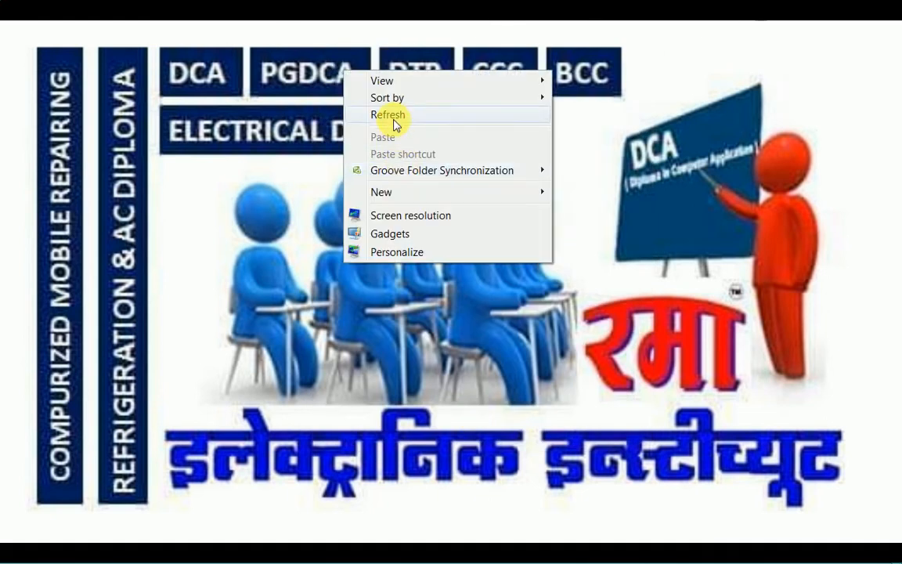
{"action": "left_click", "coordinate": [394, 118]}
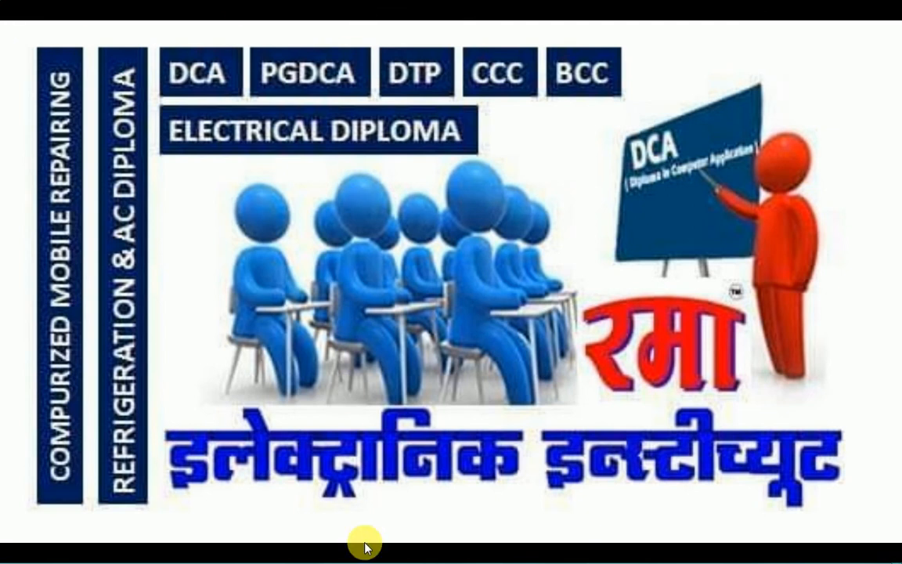
Reveal the hidden taskbar, open its properties, and turn off and apply the auto-hide setting.
{"action": "mouse_move", "coordinate": [368, 560]}
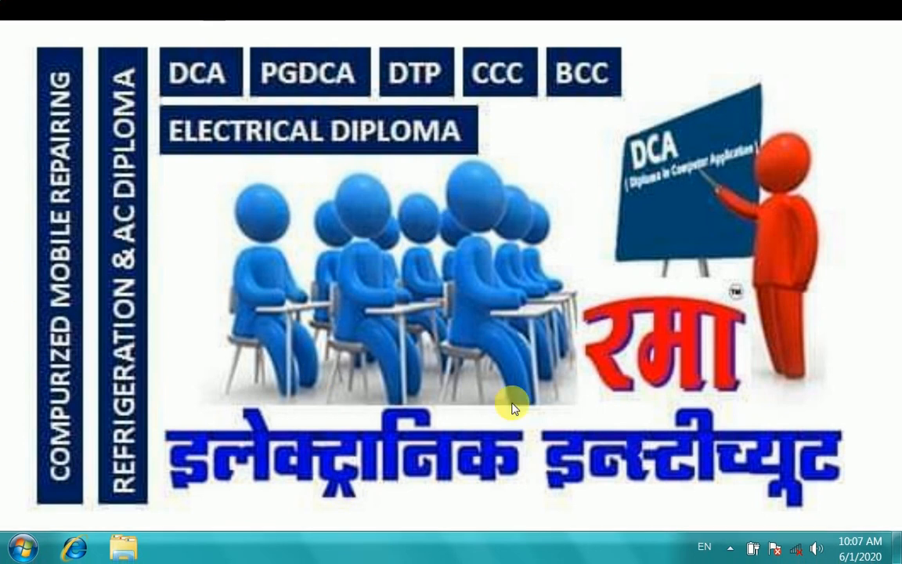
{"action": "right_click", "coordinate": [401, 548]}
{"action": "left_click", "coordinate": [442, 541]}
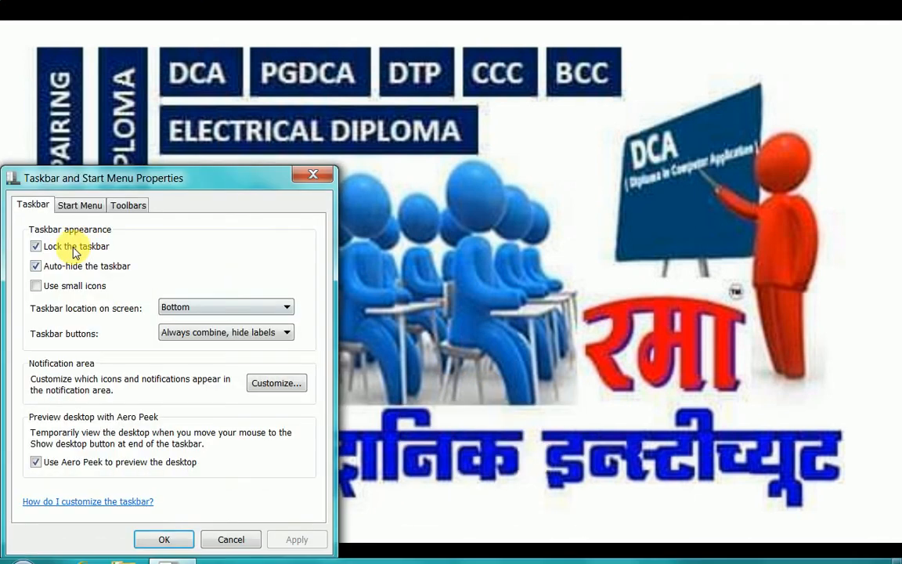
{"action": "left_click", "coordinate": [75, 267]}
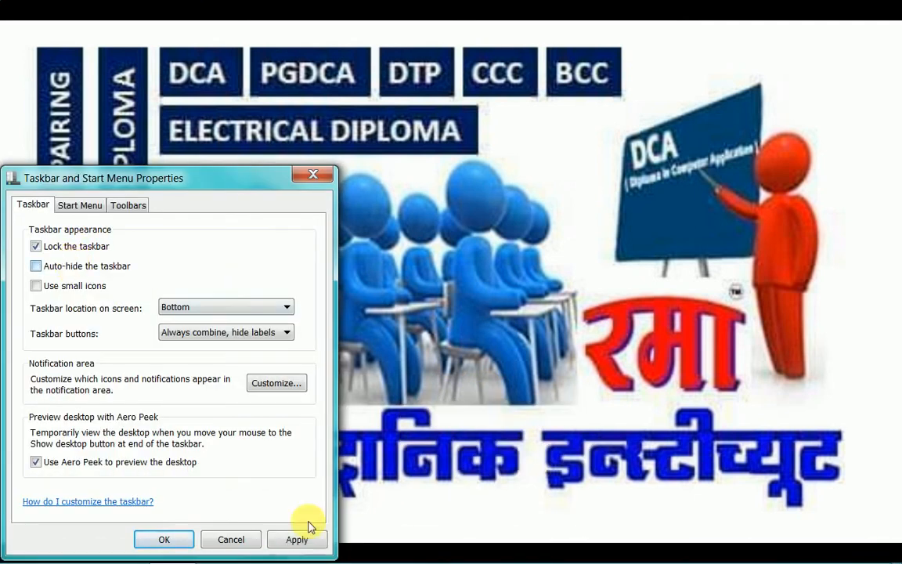
{"action": "left_click", "coordinate": [297, 539]}
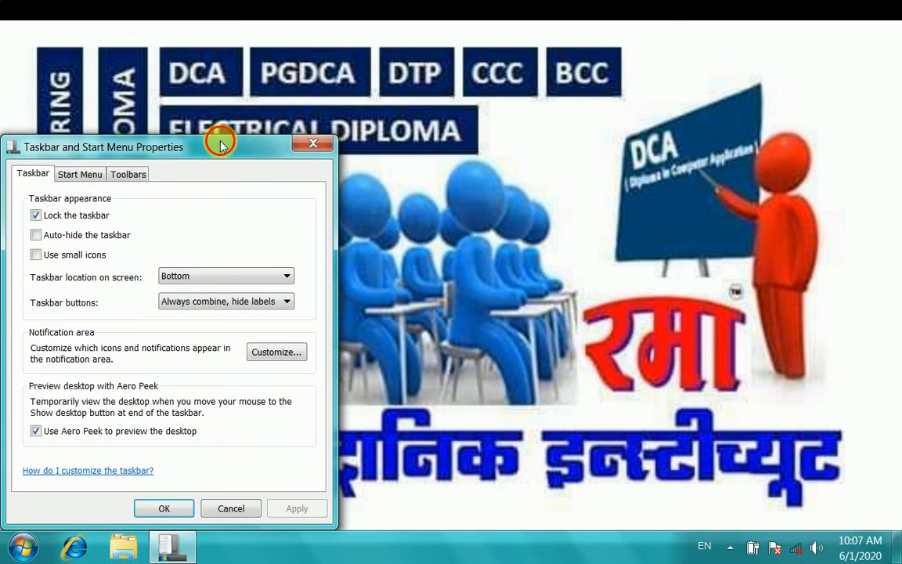
Move the properties dialog clear of the taskbar, turn on small taskbar icons and apply the setting.
{"action": "left_click_drag", "start_coordinate": [221, 137], "coordinate": [552, 59]}
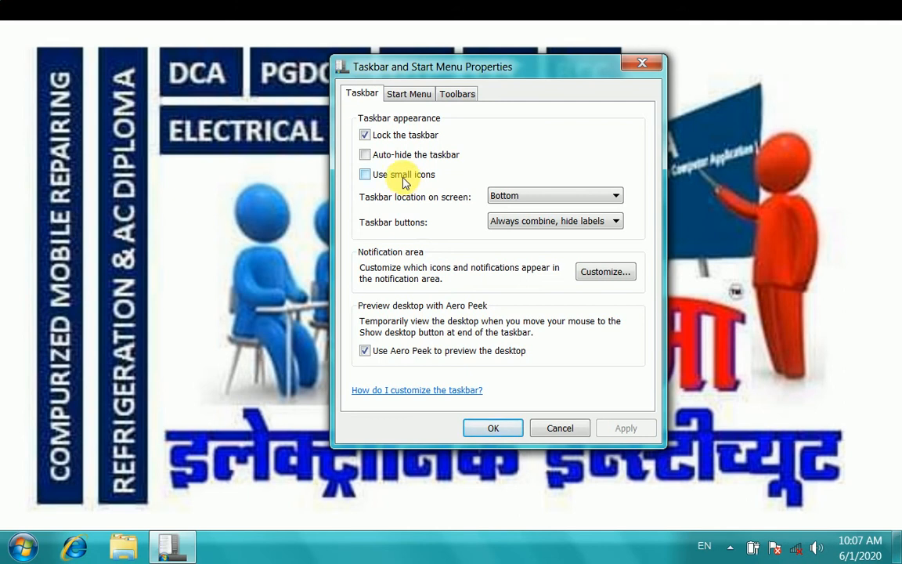
{"action": "left_click", "coordinate": [366, 176]}
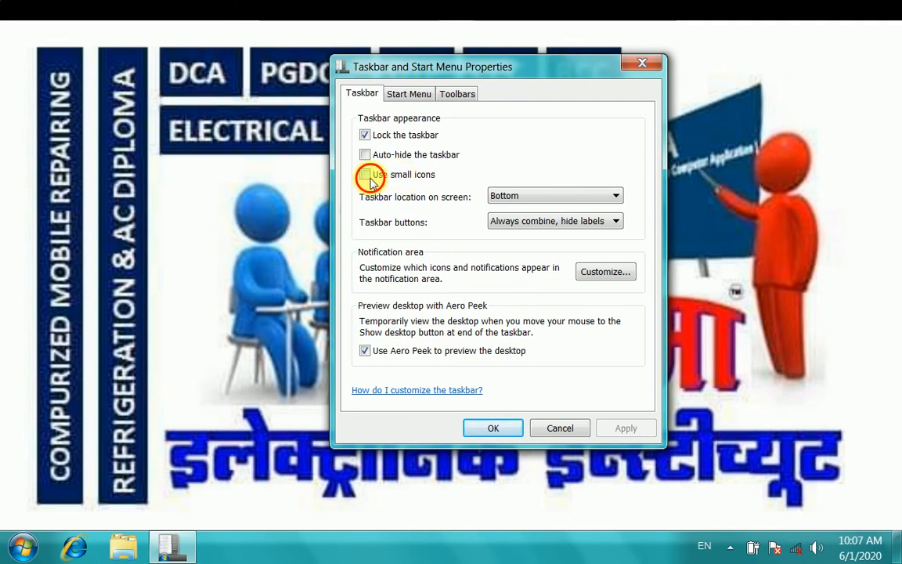
{"action": "left_click", "coordinate": [607, 428]}
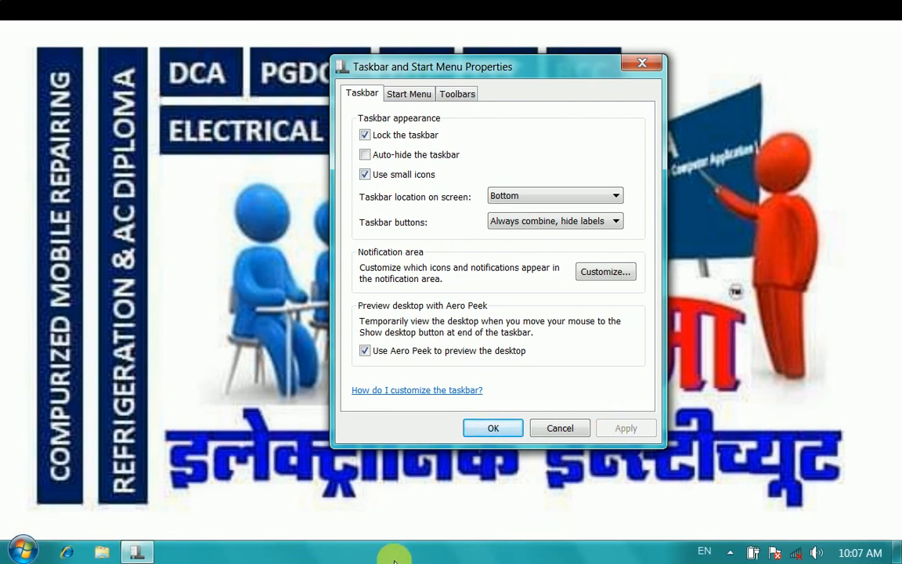
Turn off small taskbar icons and apply it, and set the taskbar location on screen to Right and apply.
{"action": "left_click", "coordinate": [381, 177]}
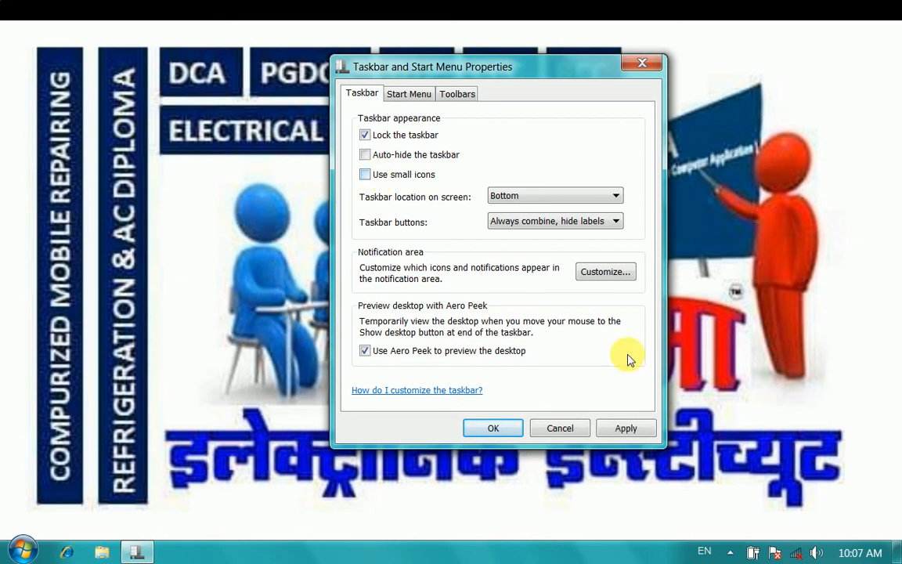
{"action": "left_click", "coordinate": [626, 429]}
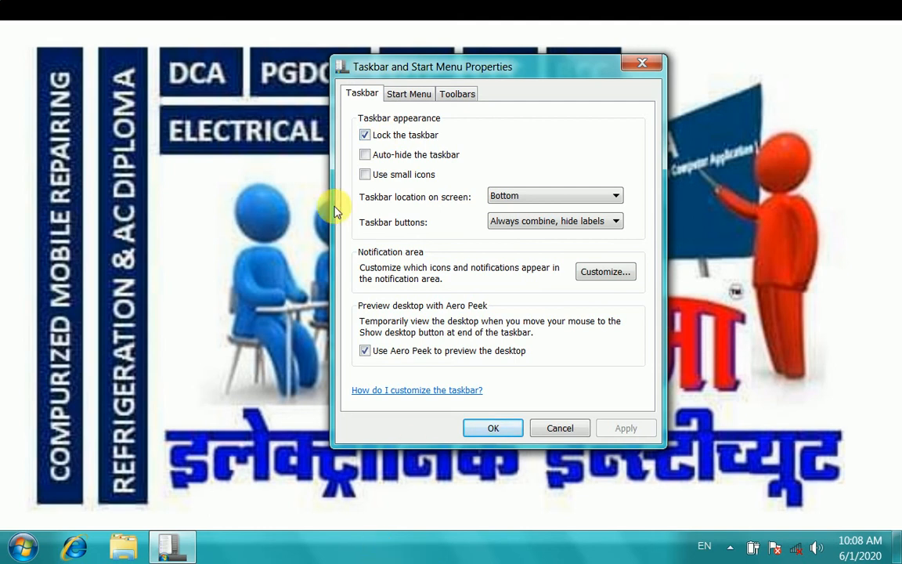
{"action": "left_click", "coordinate": [570, 197]}
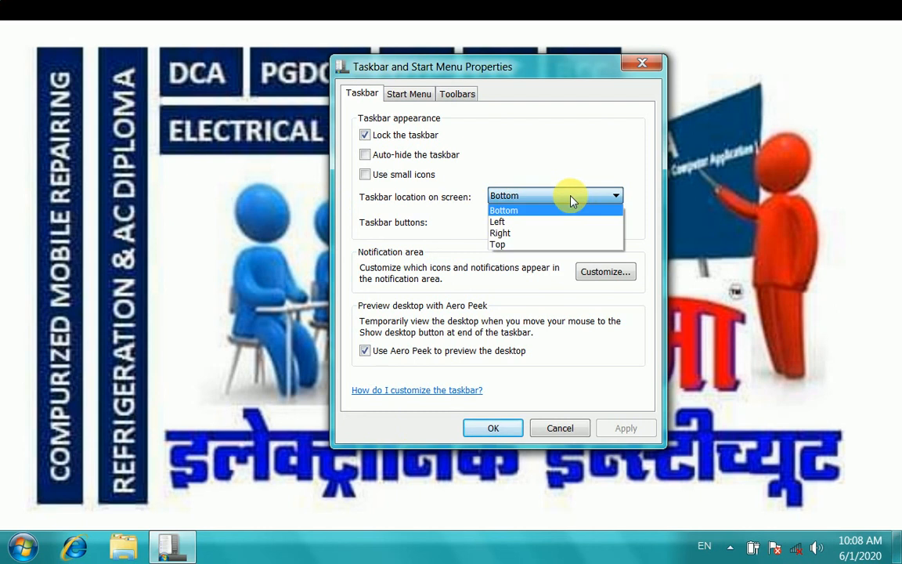
{"action": "left_click", "coordinate": [500, 223]}
{"action": "left_click", "coordinate": [530, 198]}
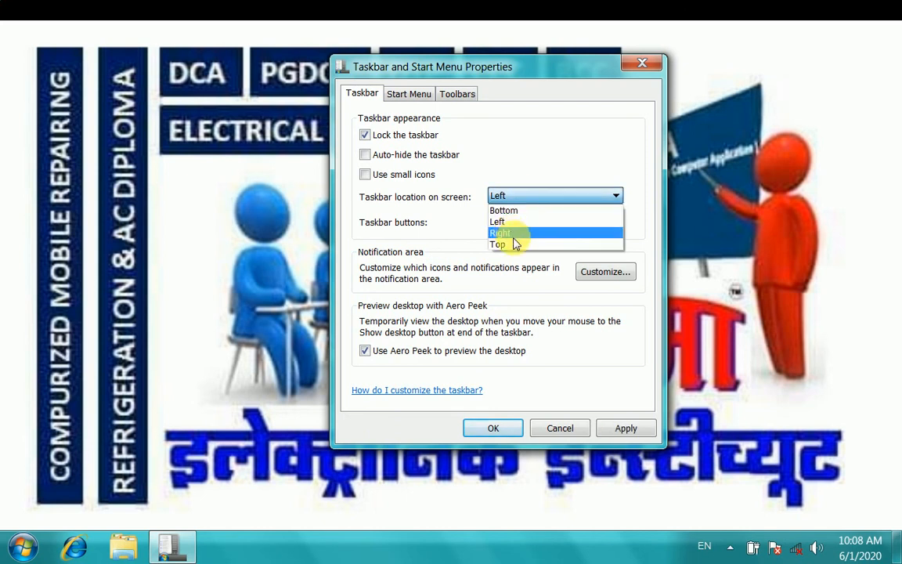
{"action": "left_click", "coordinate": [513, 233]}
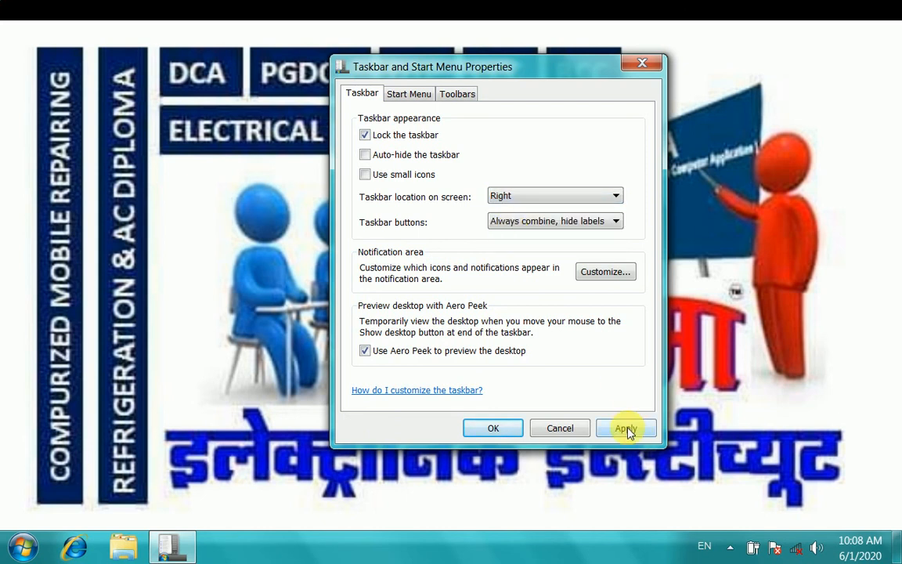
{"action": "left_click", "coordinate": [625, 428]}
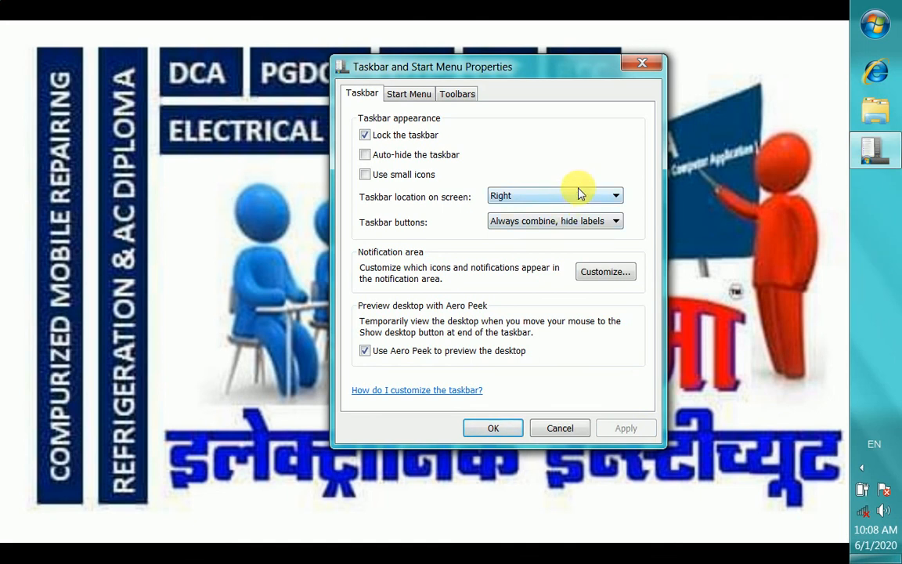
Set the taskbar location on screen back to Bottom and apply the change.
{"action": "left_click", "coordinate": [544, 197]}
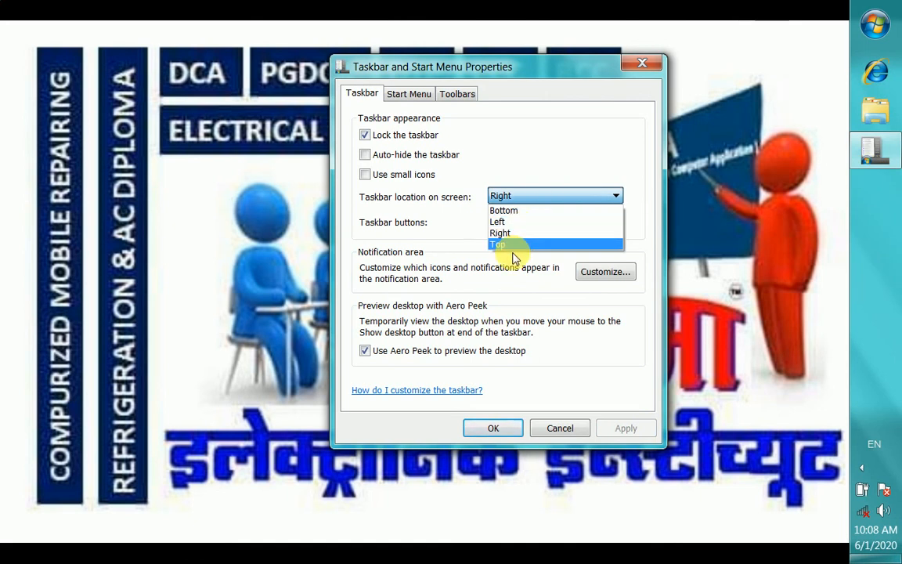
{"action": "left_click", "coordinate": [509, 210]}
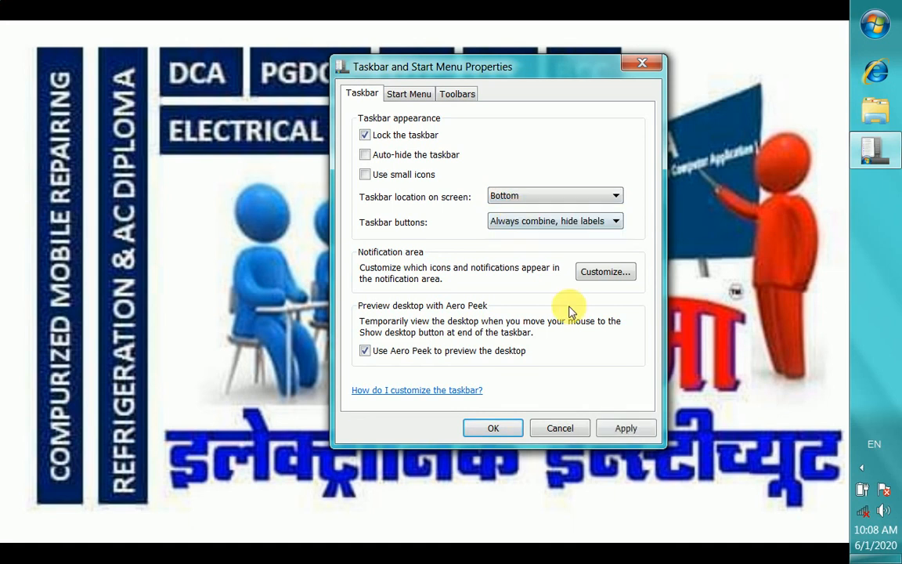
{"action": "left_click", "coordinate": [626, 428]}
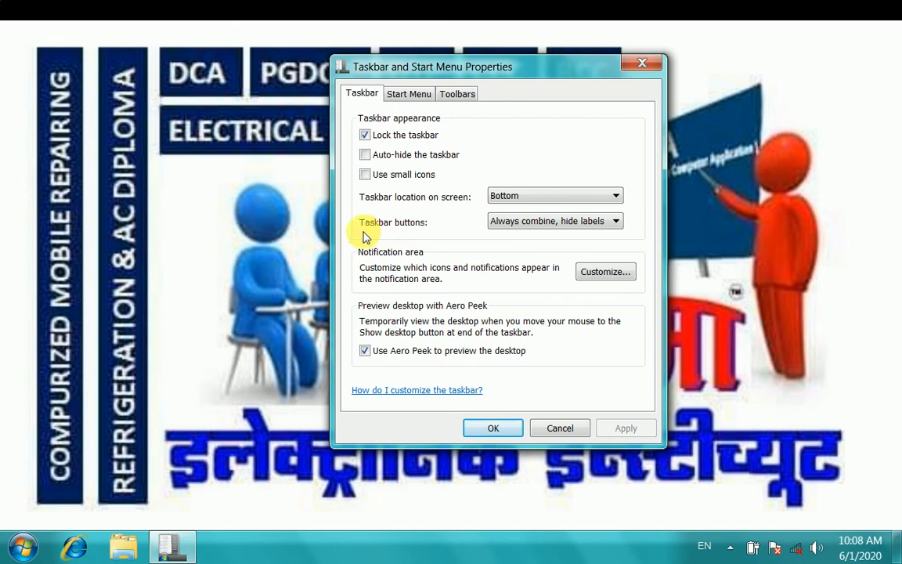
Move the properties dialog higher, choose "Always combine, hide labels" for the taskbar buttons and preview the dialog's taskbar button.
{"action": "left_click_drag", "start_coordinate": [564, 72], "coordinate": [606, 24]}
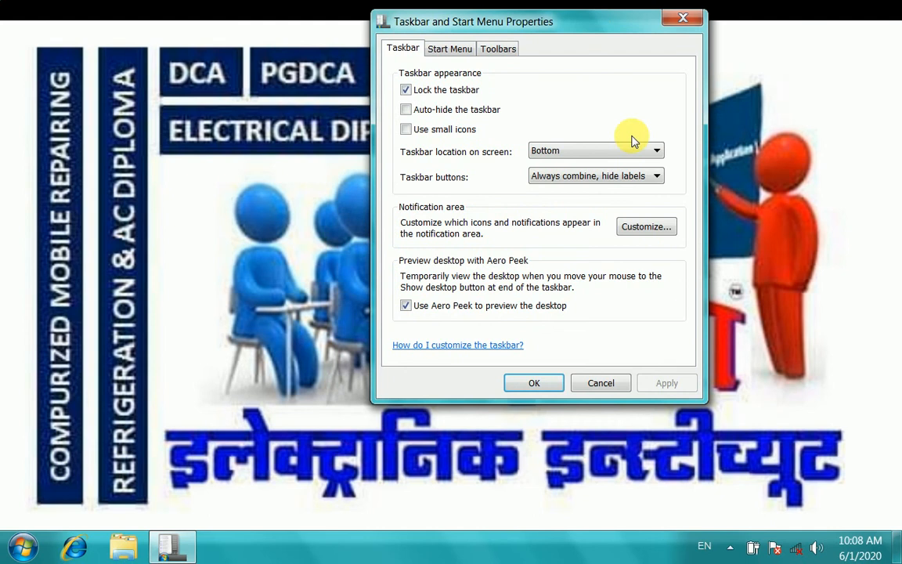
{"action": "left_click", "coordinate": [575, 176]}
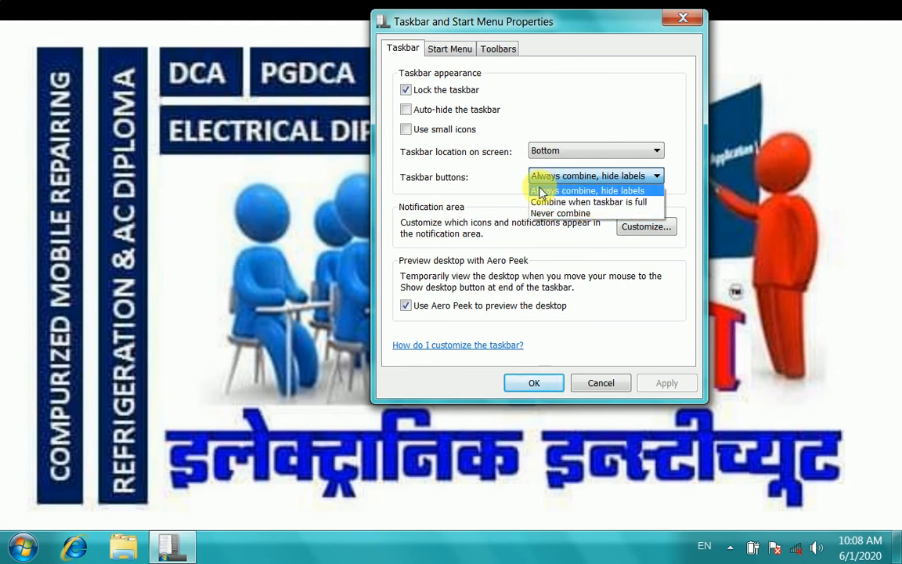
{"action": "left_click", "coordinate": [580, 193]}
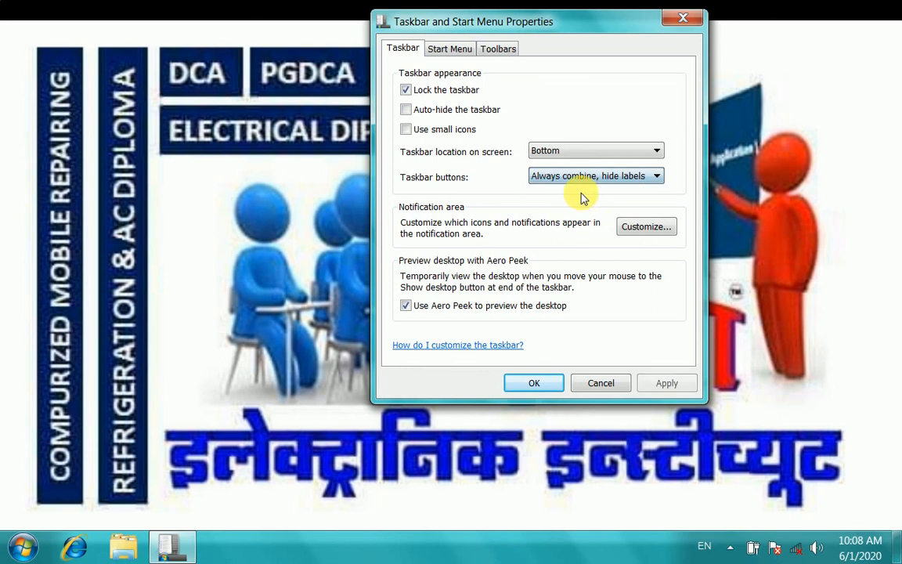
{"action": "mouse_move", "coordinate": [173, 551]}
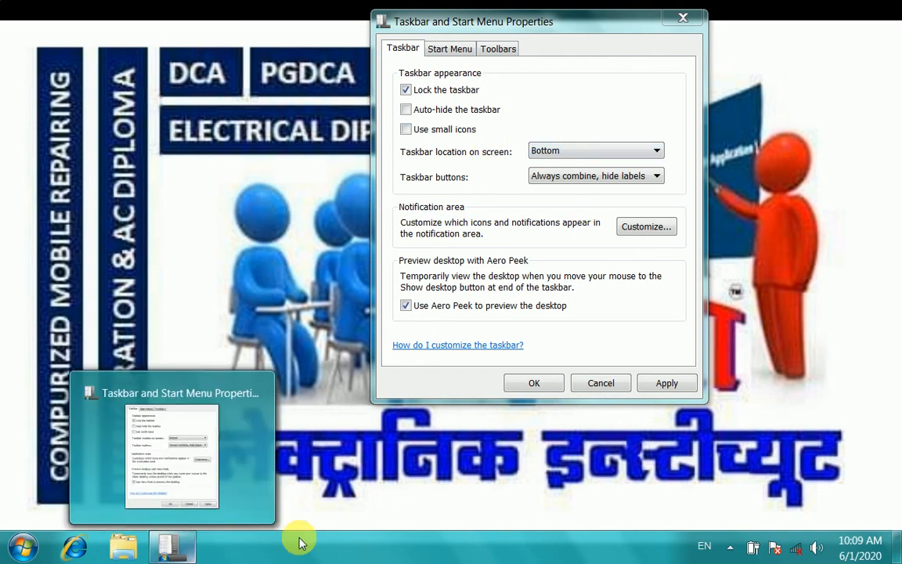
Set the taskbar buttons to "Combine when taskbar is full" and apply the change.
{"action": "left_click", "coordinate": [609, 176]}
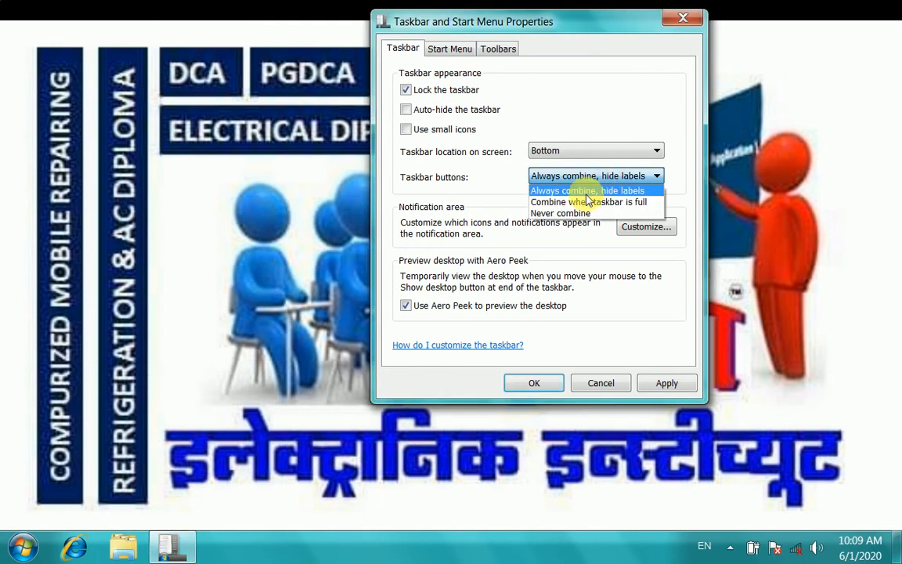
{"action": "left_click", "coordinate": [581, 202]}
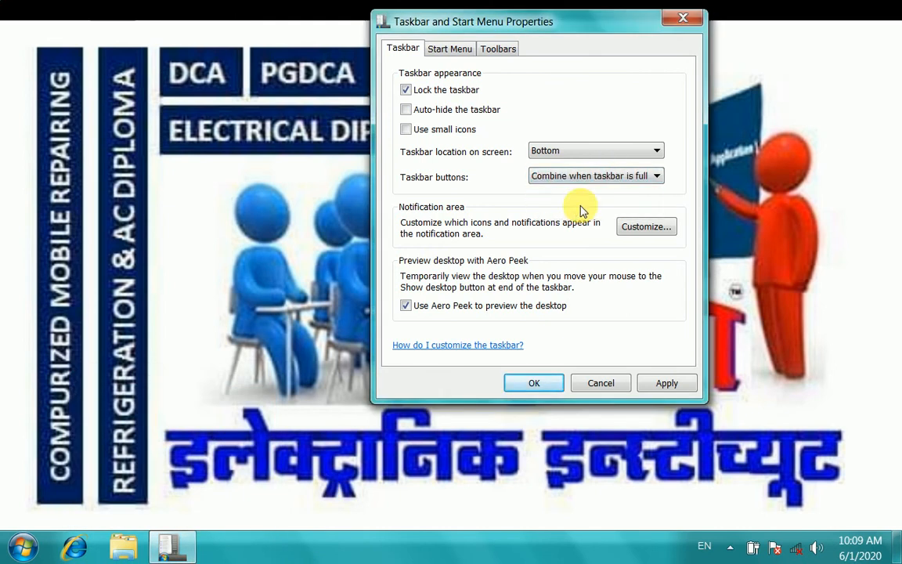
{"action": "left_click", "coordinate": [664, 383]}
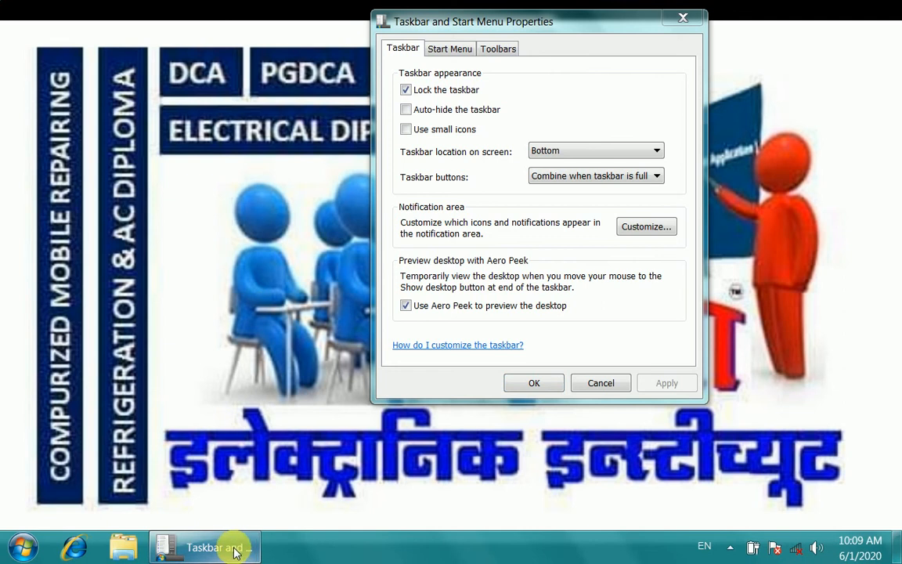
Set the taskbar buttons back to "Always combine, hide labels" and apply the change.
{"action": "left_click", "coordinate": [649, 179]}
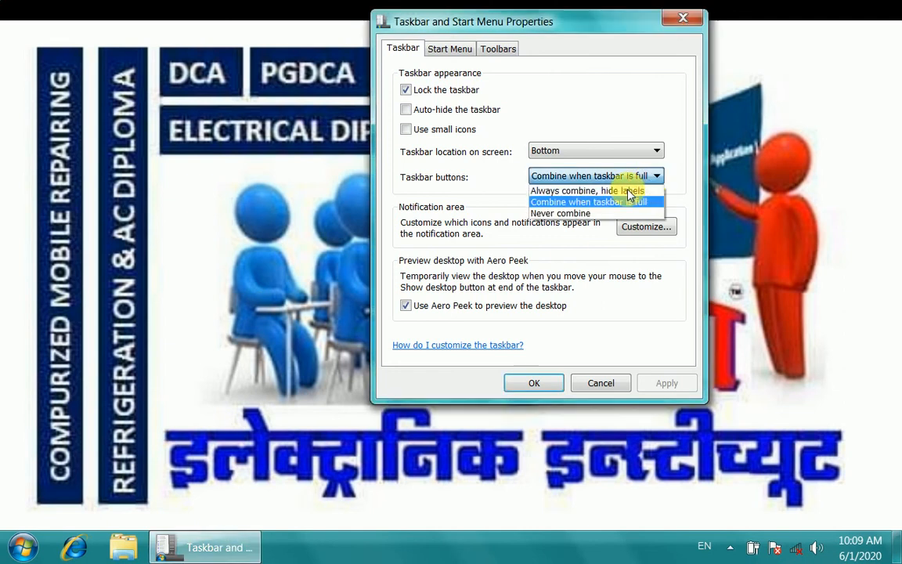
{"action": "left_click", "coordinate": [589, 189]}
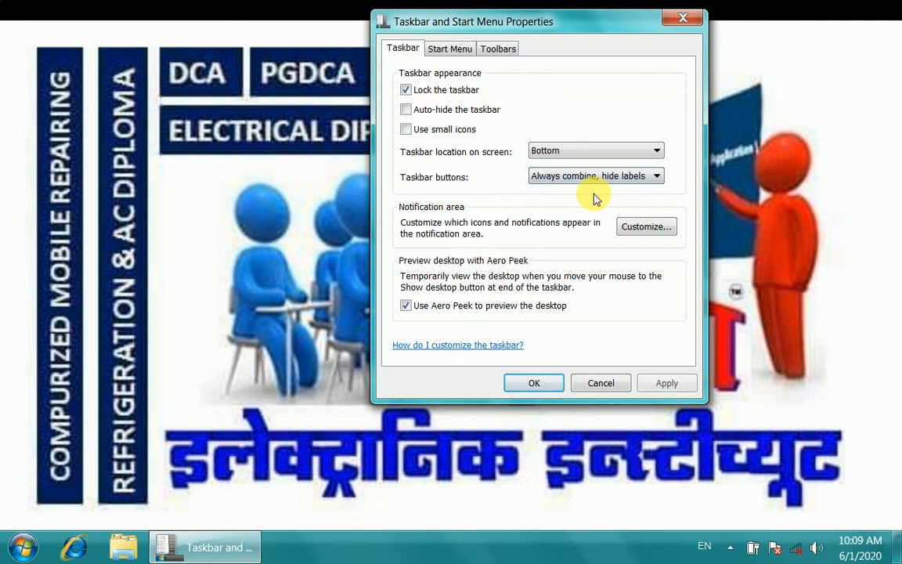
{"action": "left_click", "coordinate": [664, 385]}
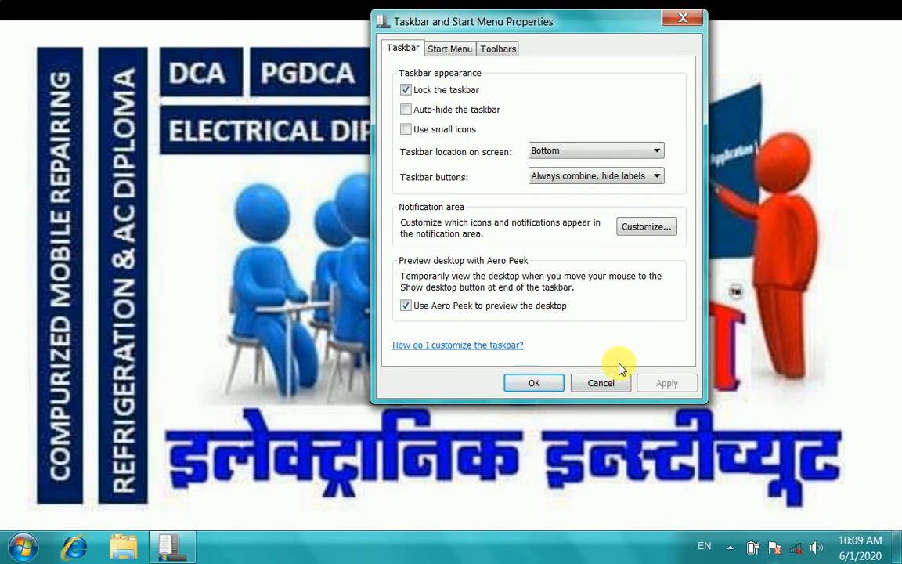
Open the notification area customization and turn on always showing all icons and notifications on the taskbar.
{"action": "left_click", "coordinate": [647, 227]}
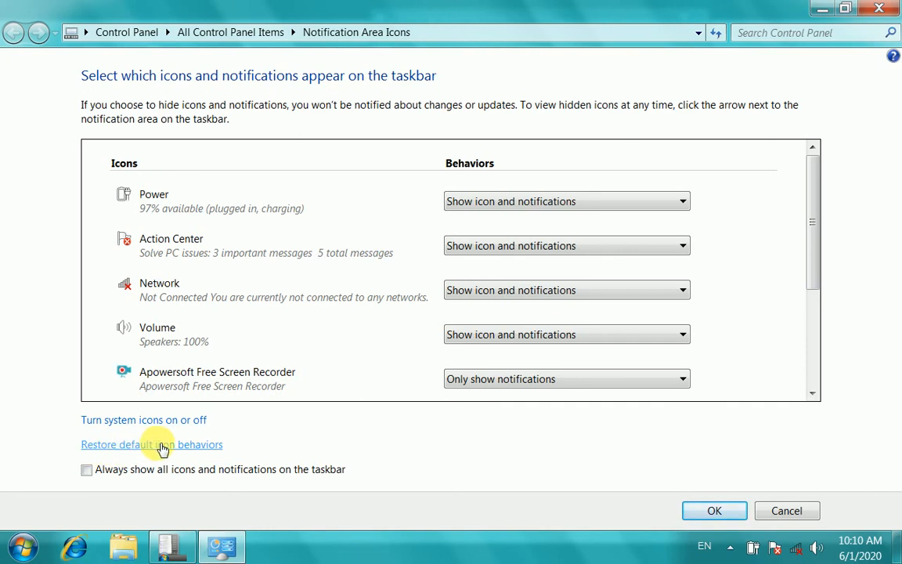
{"action": "left_click", "coordinate": [86, 470]}
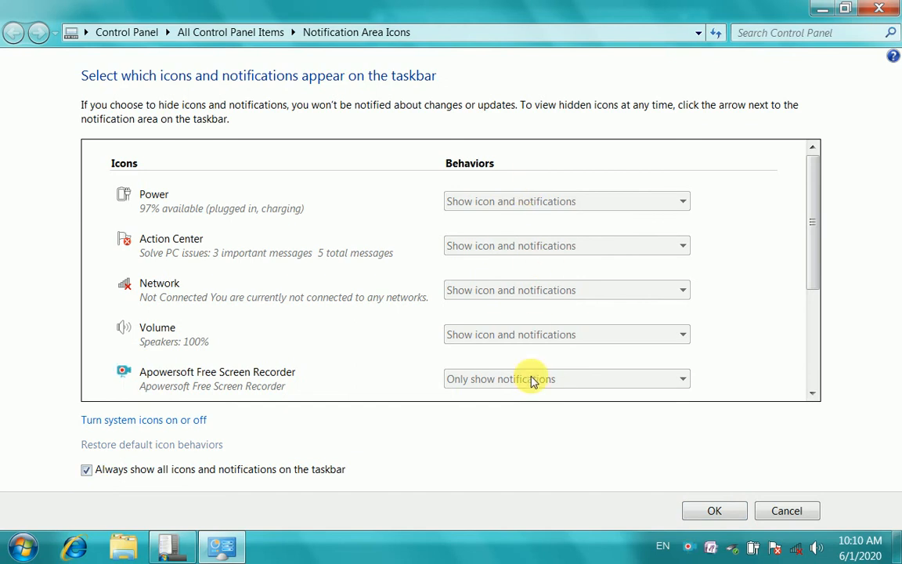
{"action": "left_click", "coordinate": [674, 196]}
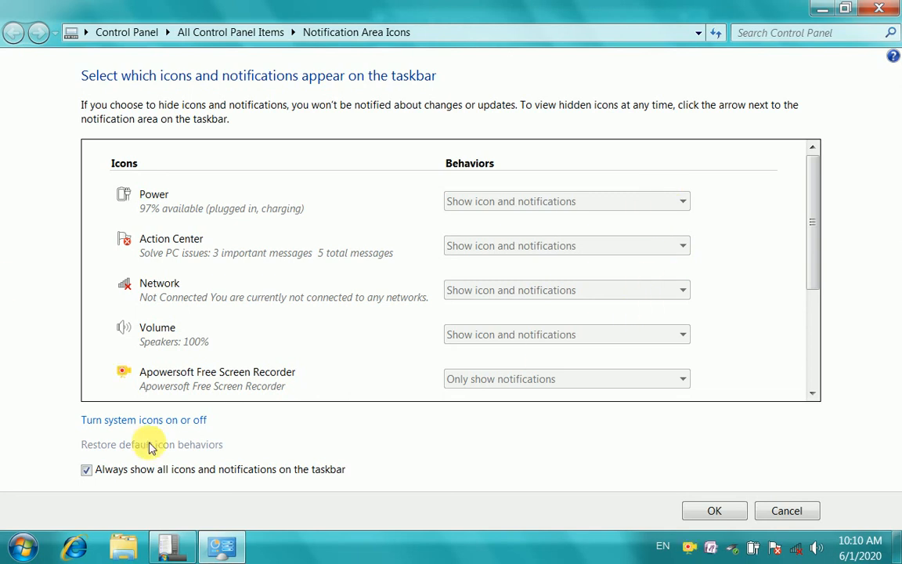
Turn off always showing all icons and notifications, and choose "Show icon and notifications" for the Power icon.
{"action": "left_click", "coordinate": [87, 471]}
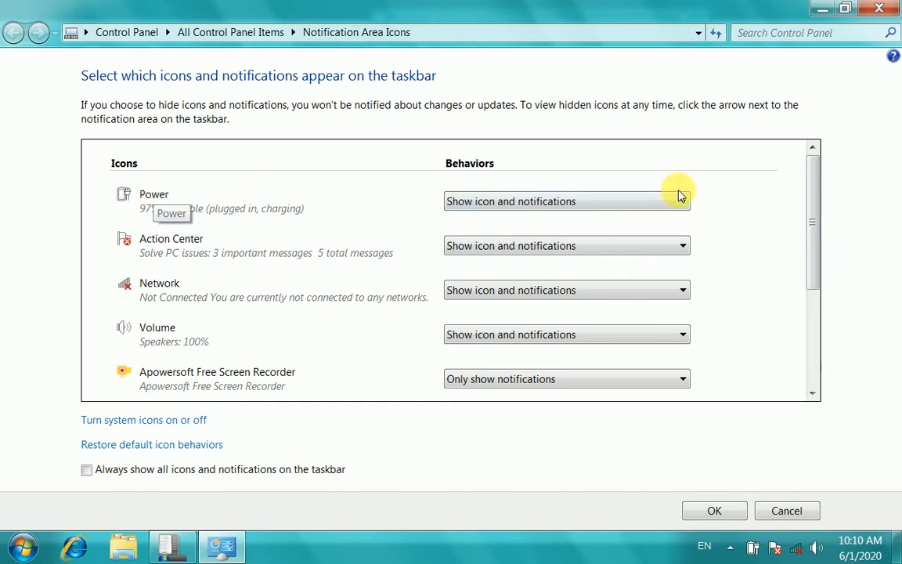
{"action": "mouse_move", "coordinate": [749, 551]}
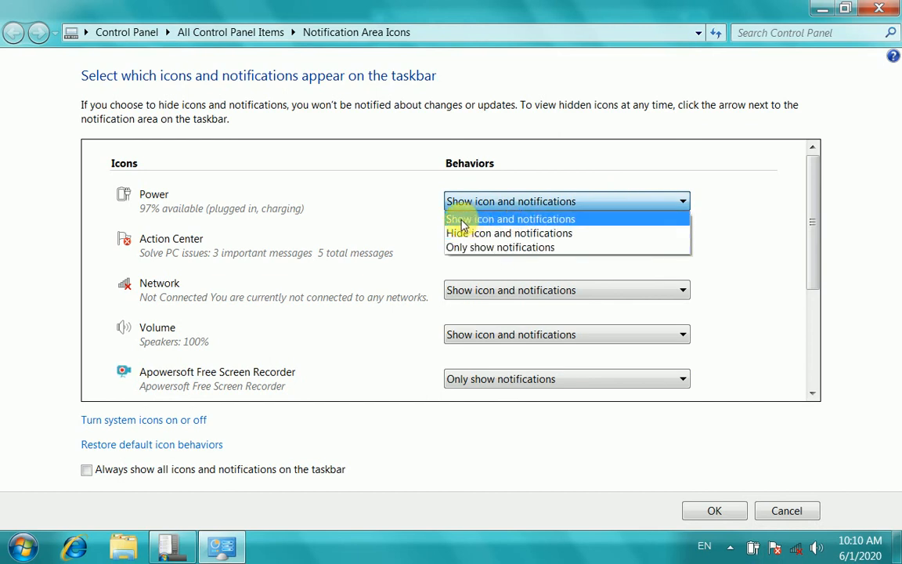
{"action": "left_click", "coordinate": [535, 222]}
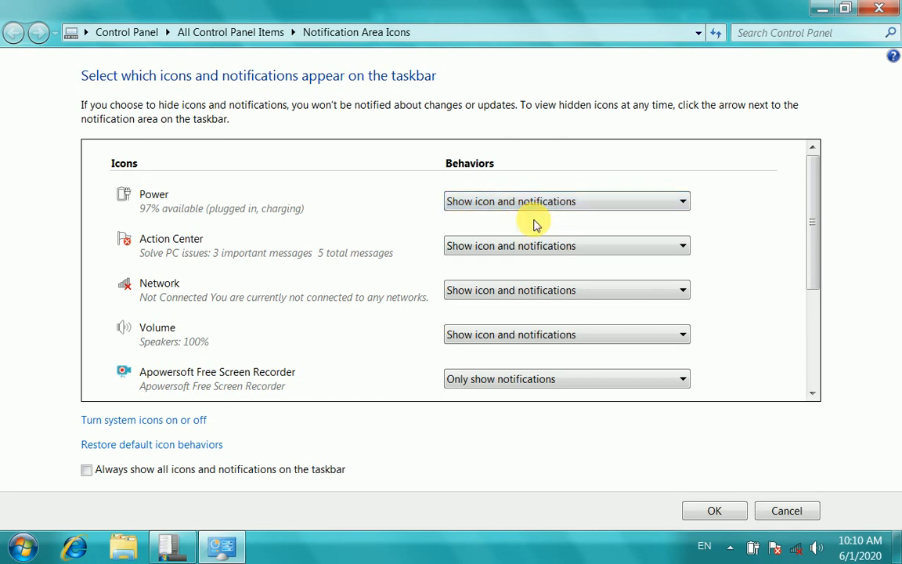
Set the Power icon's behavior to "Hide icon and notifications".
{"action": "mouse_move", "coordinate": [751, 550]}
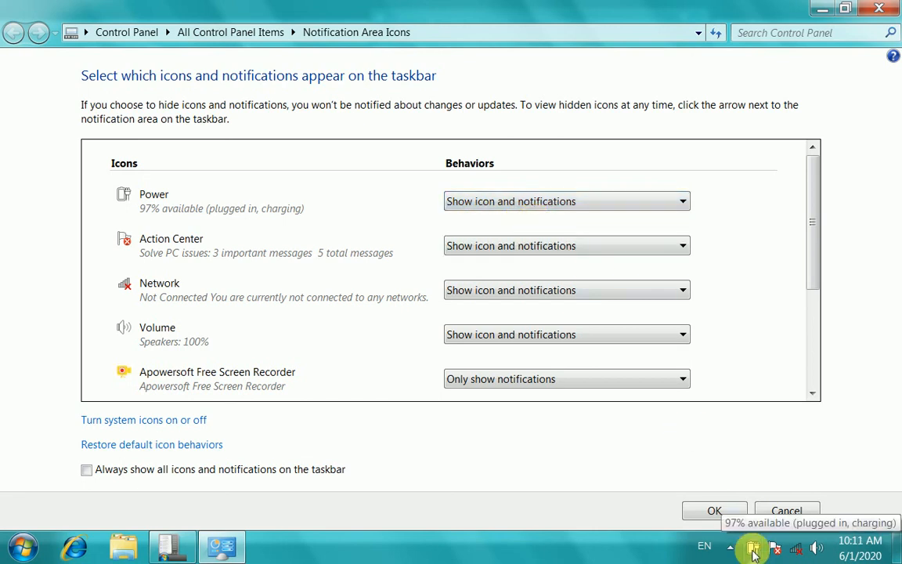
{"action": "left_click", "coordinate": [664, 199]}
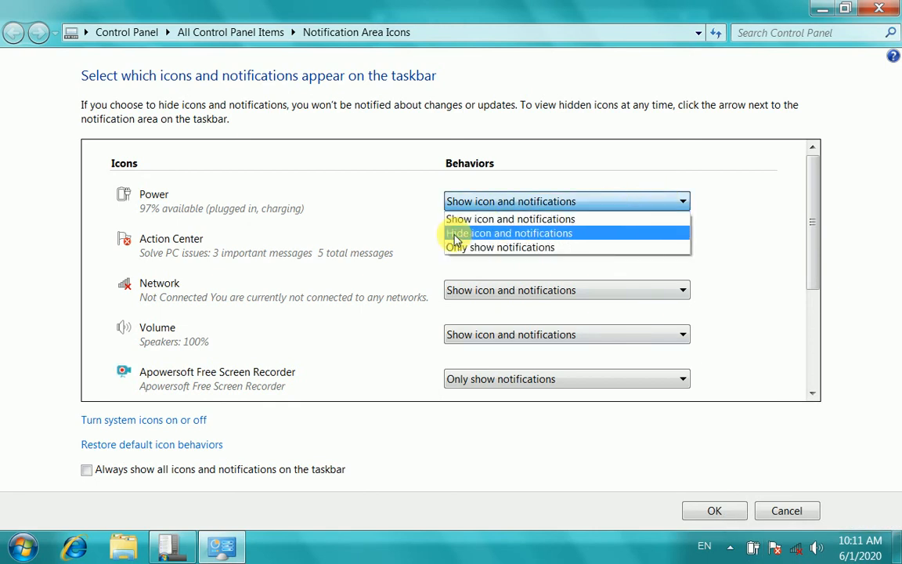
{"action": "left_click", "coordinate": [526, 240]}
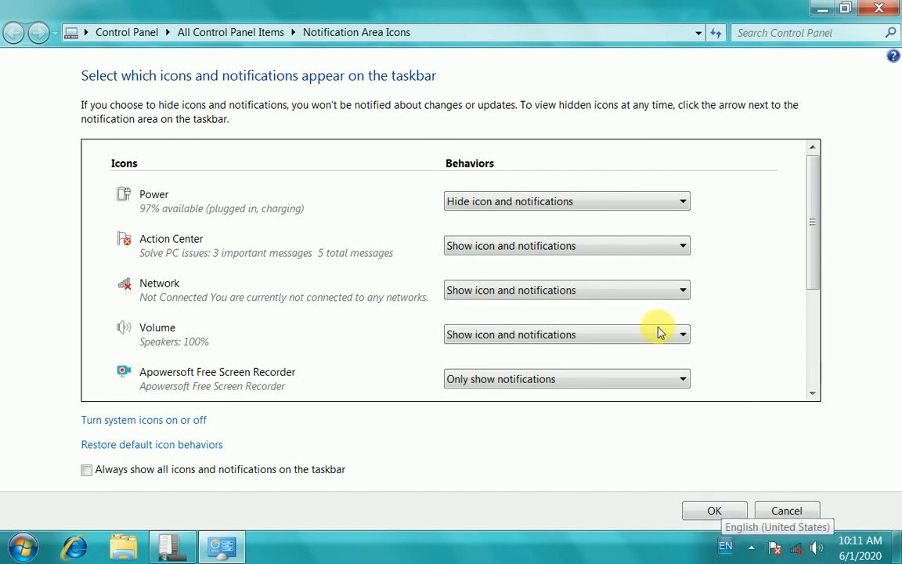
Set the Power icon's behavior to "Only show notifications" and look for it among the hidden notification icons.
{"action": "left_click", "coordinate": [626, 197]}
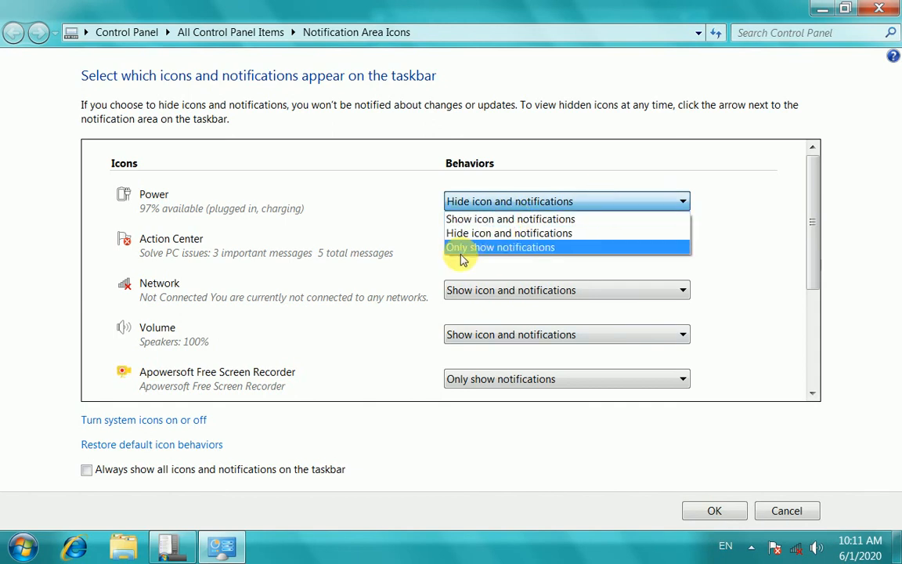
{"action": "left_click", "coordinate": [533, 249]}
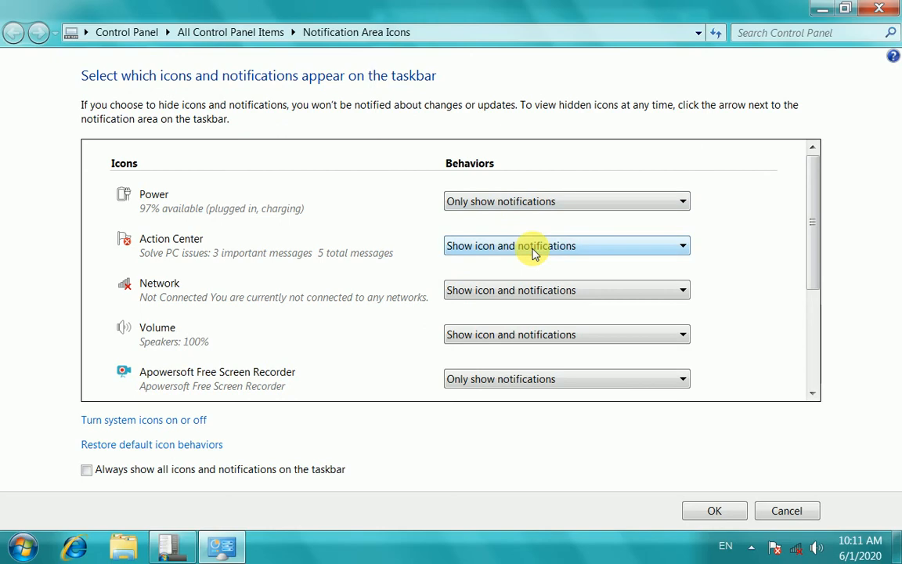
{"action": "left_click", "coordinate": [751, 553]}
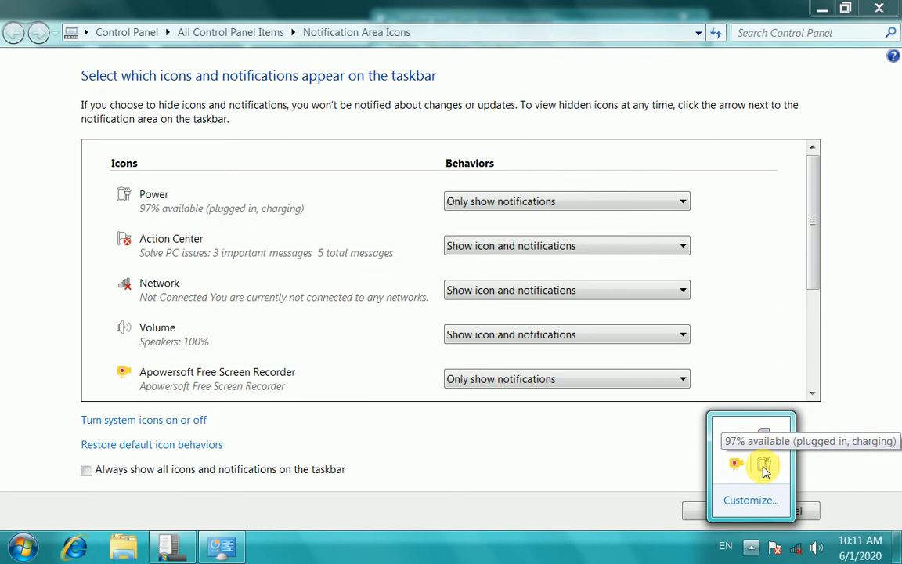
Set the Power icon's behavior back to "Show icon and notifications".
{"action": "left_click", "coordinate": [669, 202]}
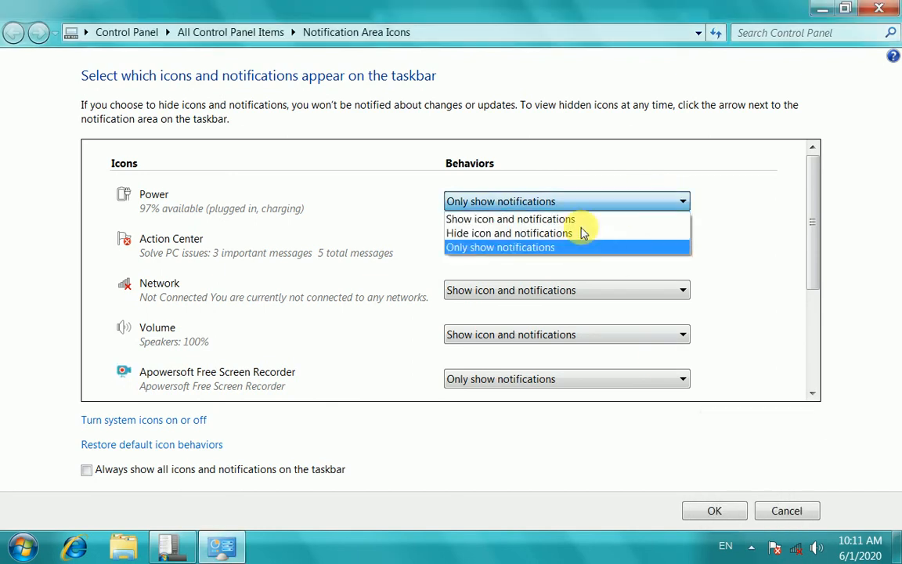
{"action": "left_click", "coordinate": [574, 203]}
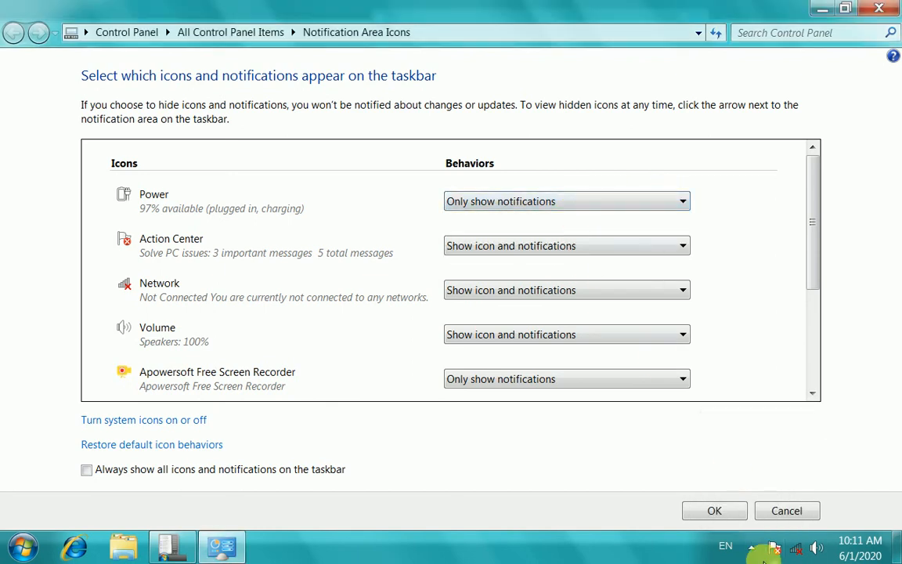
{"action": "left_click", "coordinate": [609, 203]}
{"action": "left_click", "coordinate": [540, 219]}
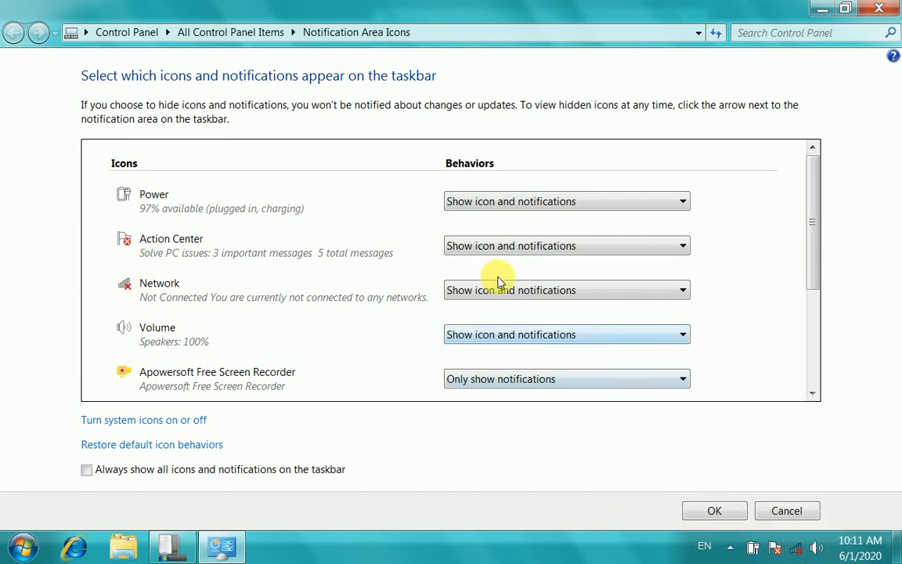
Try "Hide icon and notifications" and "Only show notifications" for the Network icon, and look for it among the hidden notification icons.
{"action": "left_click", "coordinate": [569, 291]}
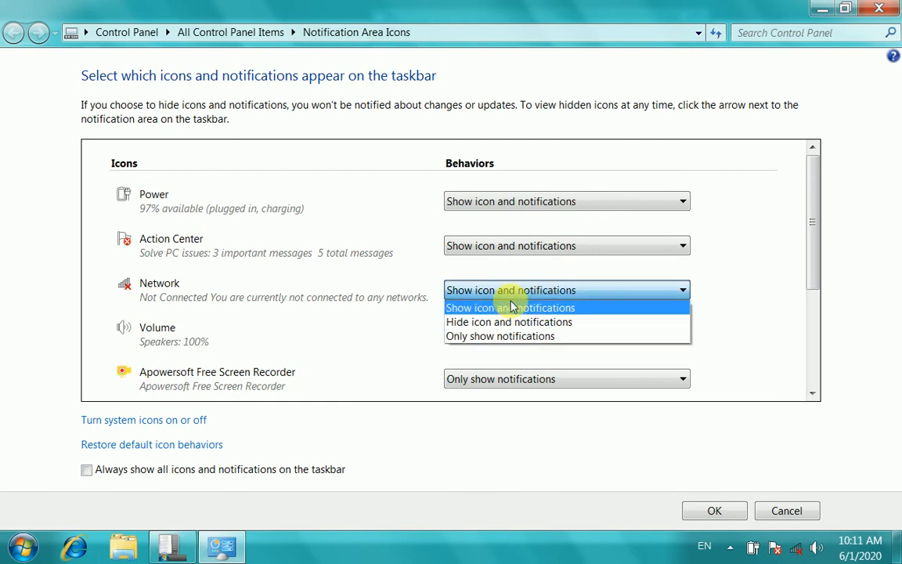
{"action": "left_click", "coordinate": [468, 321]}
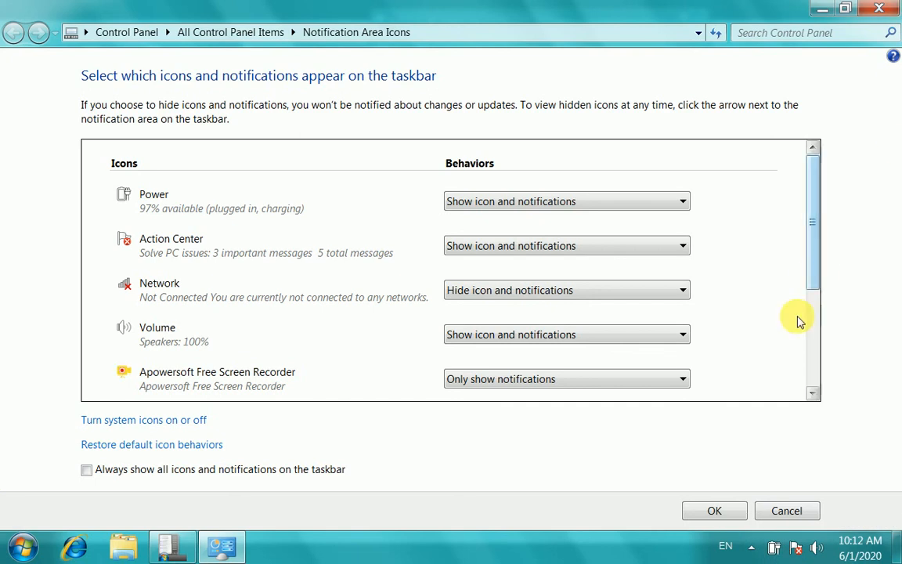
{"action": "left_click", "coordinate": [575, 294]}
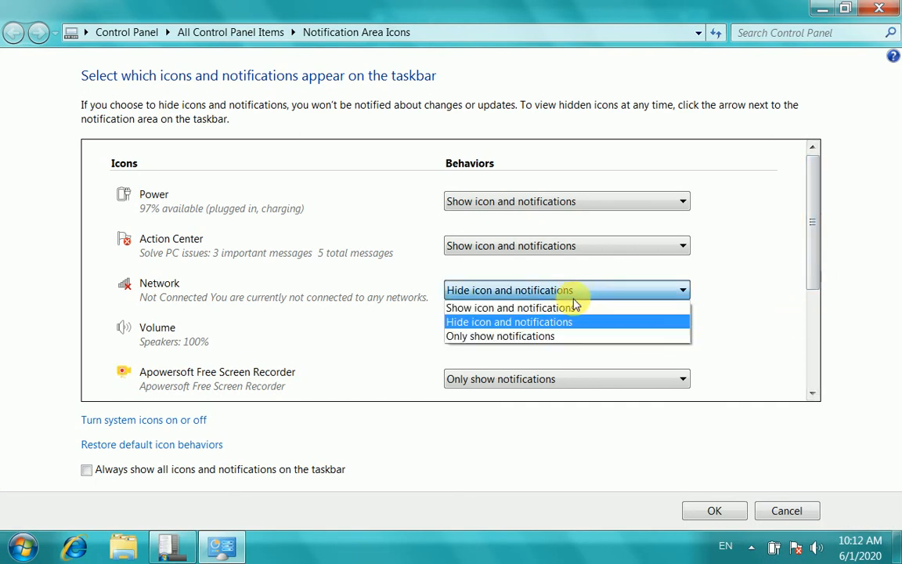
{"action": "left_click", "coordinate": [507, 337]}
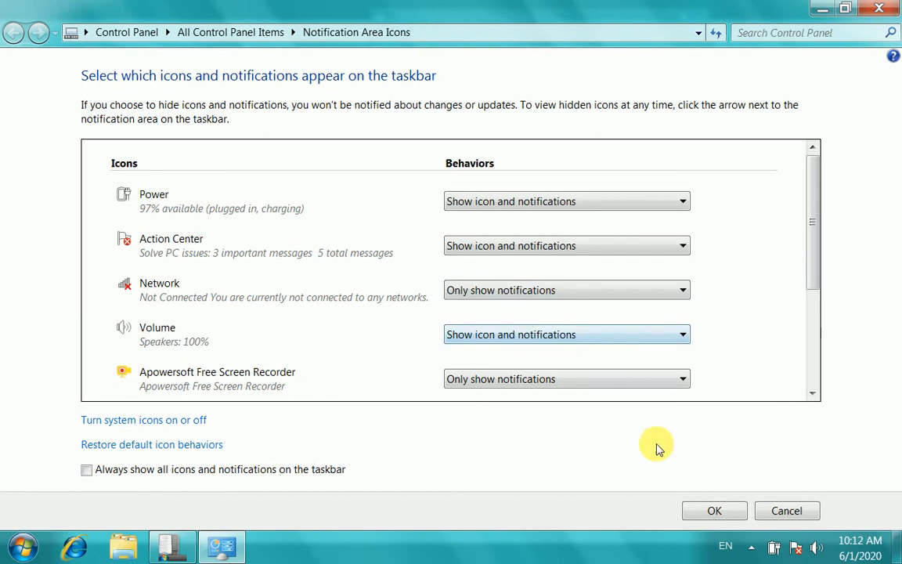
{"action": "left_click", "coordinate": [751, 548]}
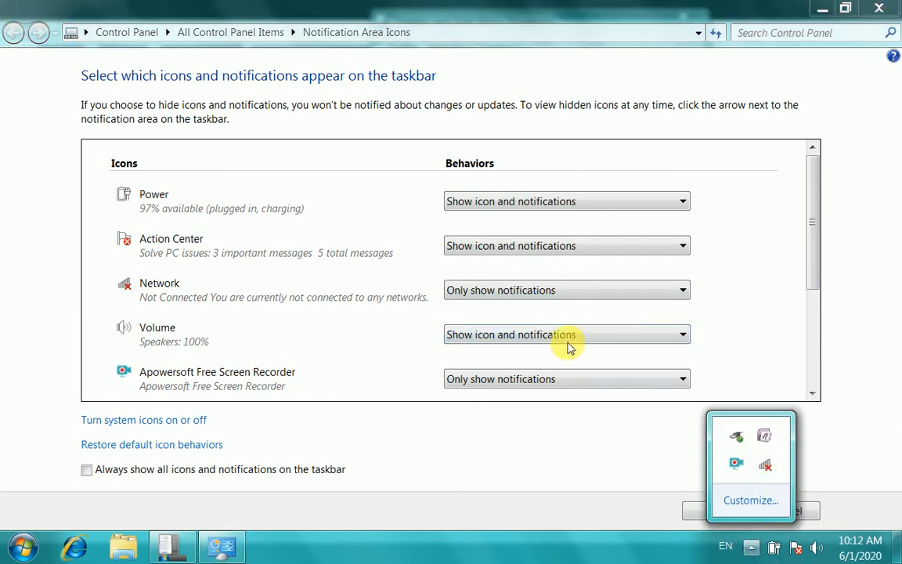
Set the Network icon's behavior back to "Show icon and notifications" and close the Notification Area Icons window.
{"action": "left_click", "coordinate": [568, 291]}
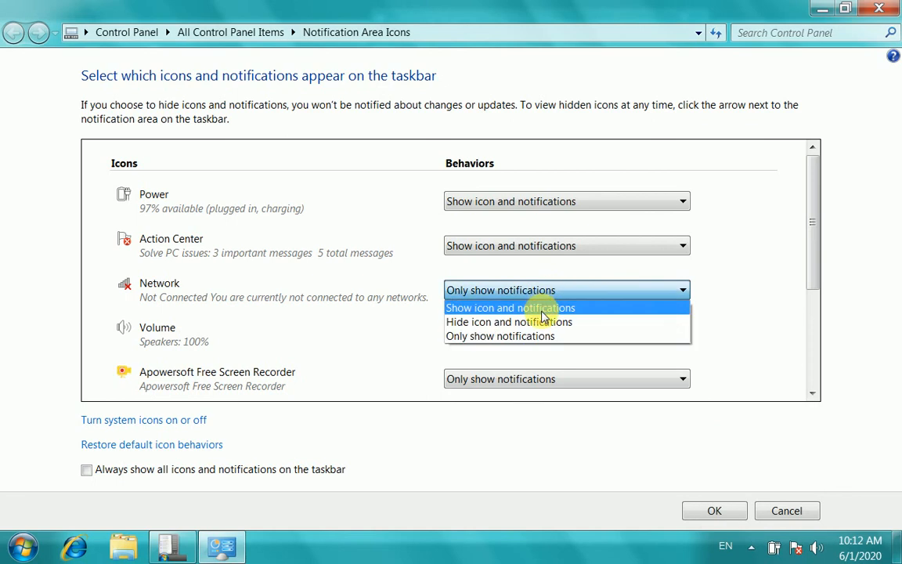
{"action": "left_click", "coordinate": [540, 308]}
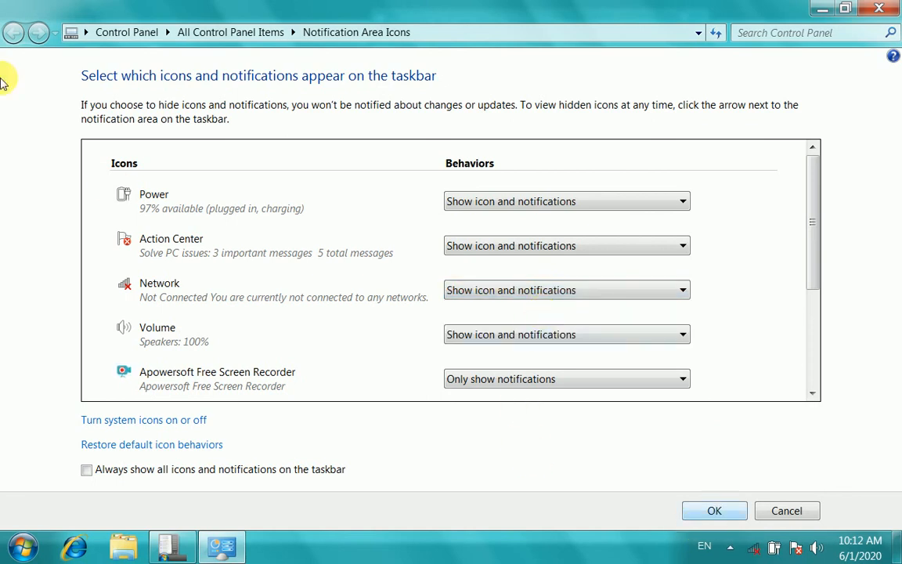
{"action": "left_click", "coordinate": [877, 8]}
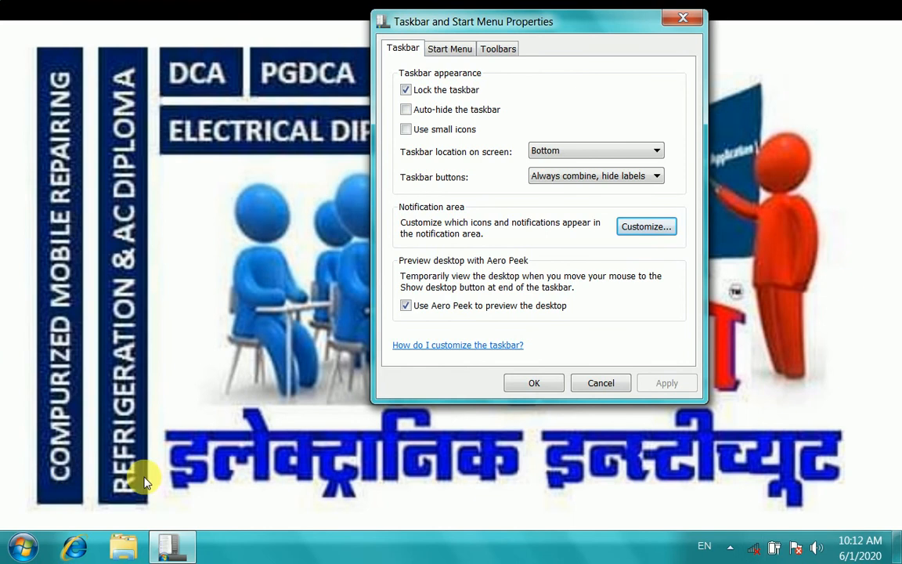
Show the Start Menu settings, look at the current Start menu, and open the Customize Start Menu dialog.
{"action": "left_click", "coordinate": [460, 55]}
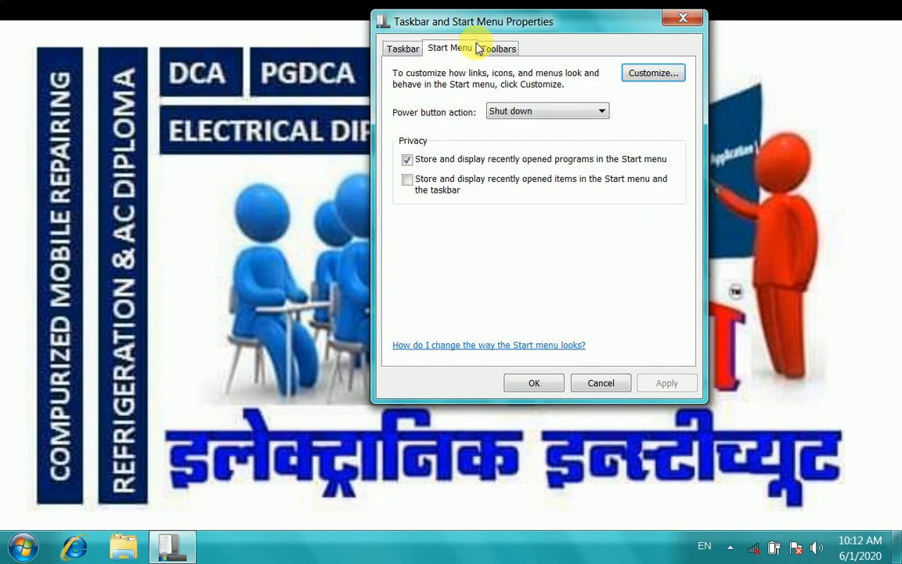
{"action": "left_click", "coordinate": [10, 553]}
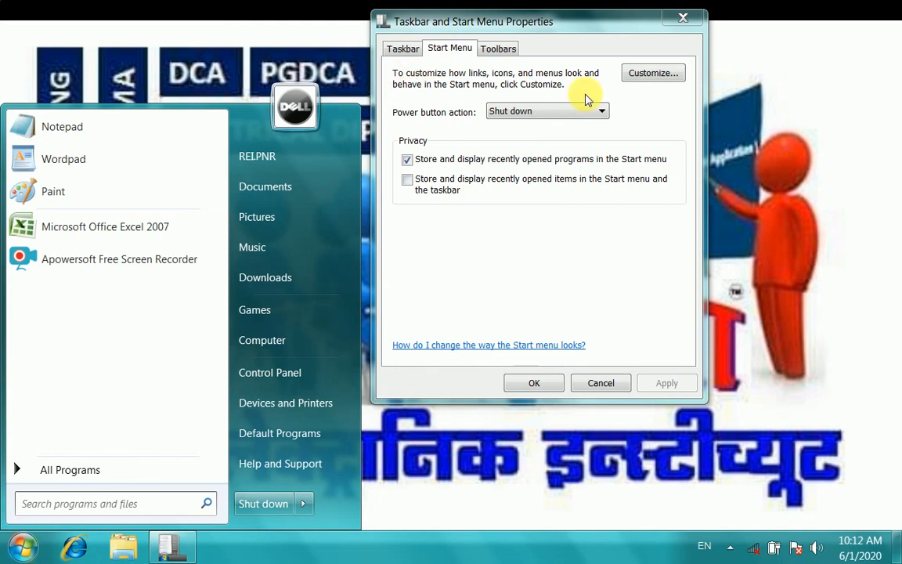
{"action": "left_click", "coordinate": [660, 74]}
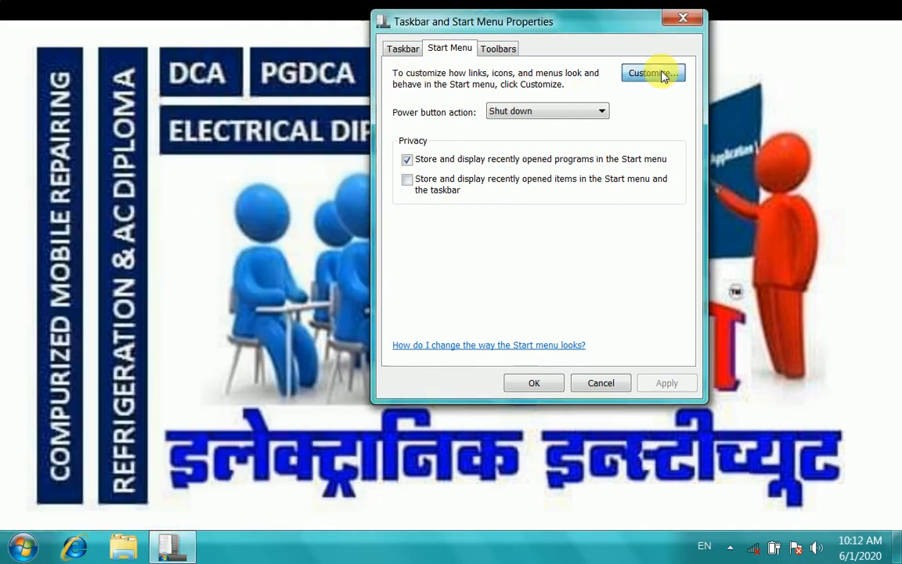
{"action": "left_click_drag", "start_coordinate": [525, 47], "coordinate": [557, 60]}
Open Computer from the Start menu to see how its link works, close its window and view the Start menu again.
{"action": "left_click", "coordinate": [20, 547]}
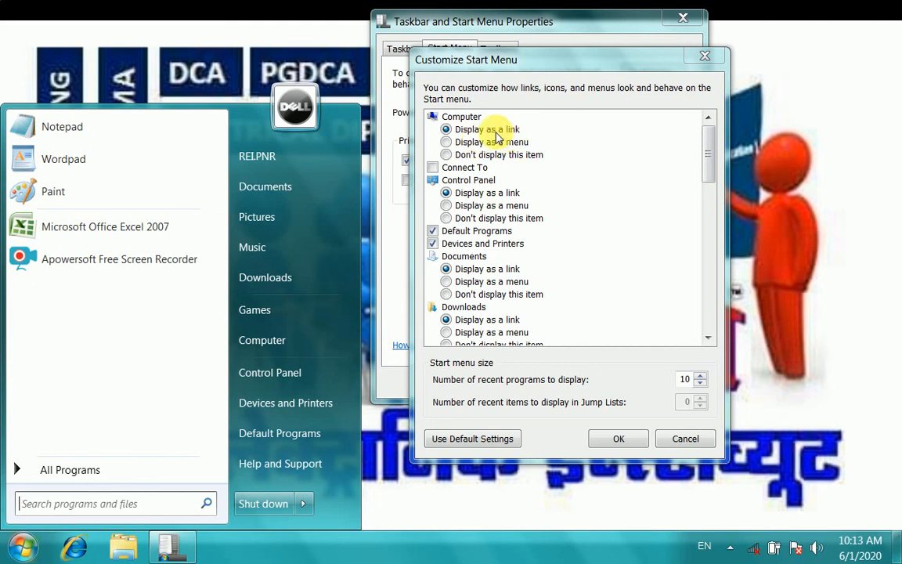
{"action": "left_click", "coordinate": [24, 546]}
{"action": "left_click", "coordinate": [24, 546]}
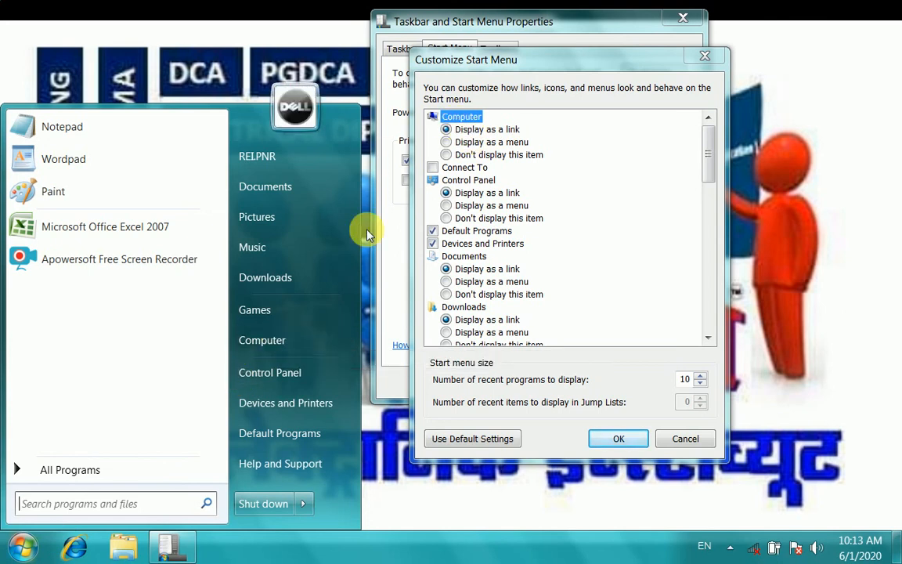
{"action": "left_click", "coordinate": [282, 341]}
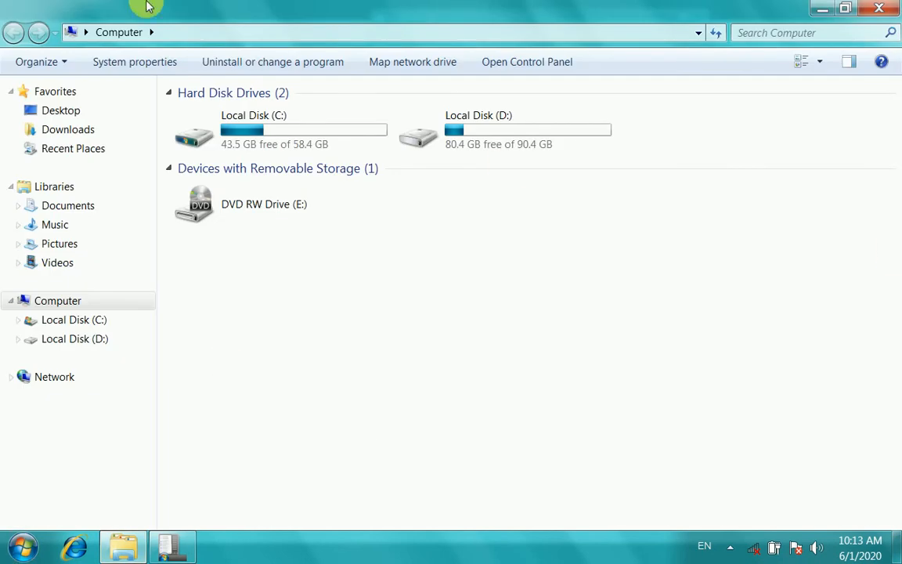
{"action": "left_click", "coordinate": [885, 7]}
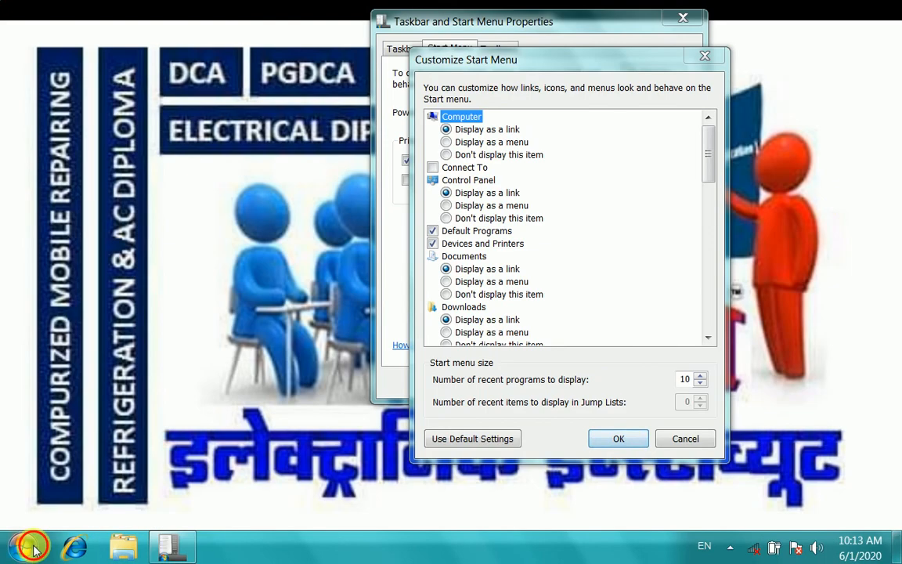
{"action": "key", "text": "super"}
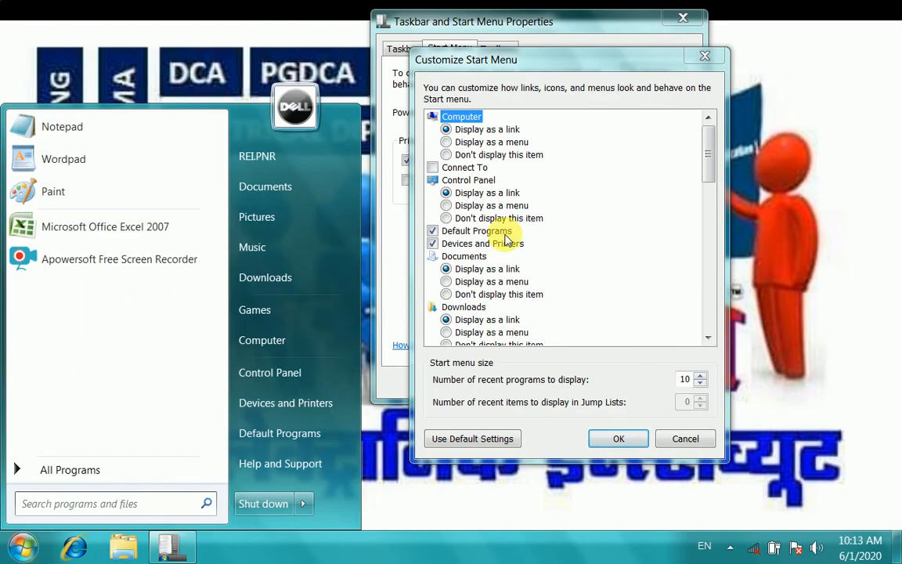
Set the Start menu's Computer item to "Display as a menu", apply the change and close the properties dialog.
{"action": "left_click", "coordinate": [448, 144]}
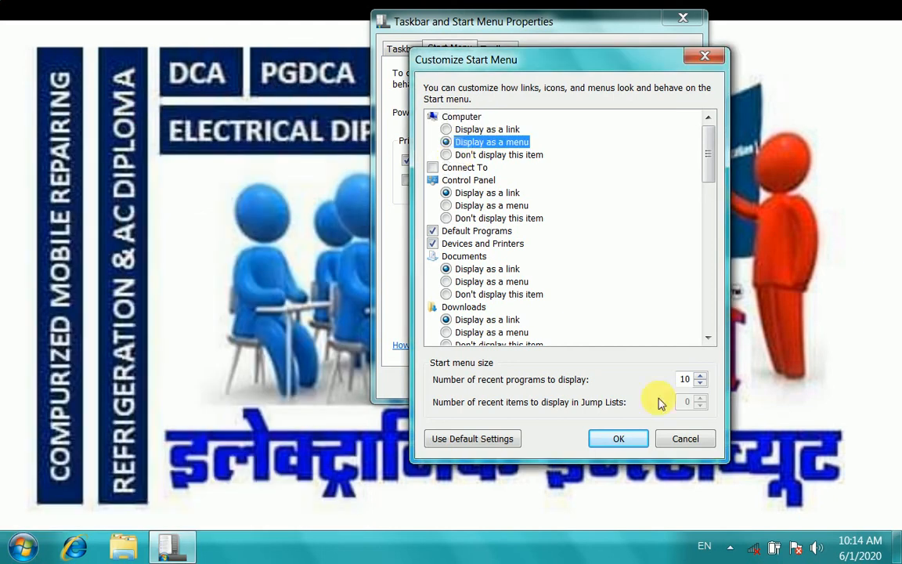
{"action": "left_click", "coordinate": [618, 438]}
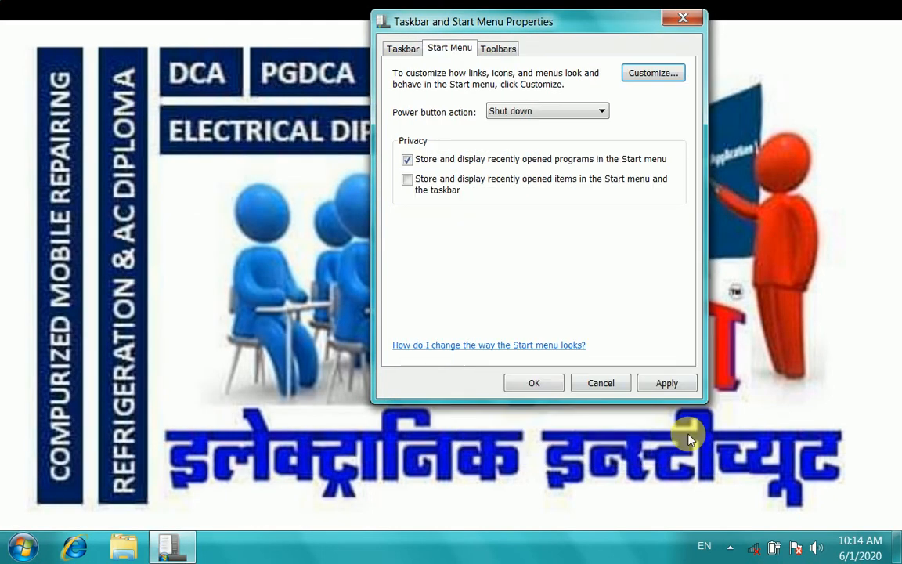
{"action": "left_click", "coordinate": [658, 389]}
{"action": "left_click", "coordinate": [537, 383]}
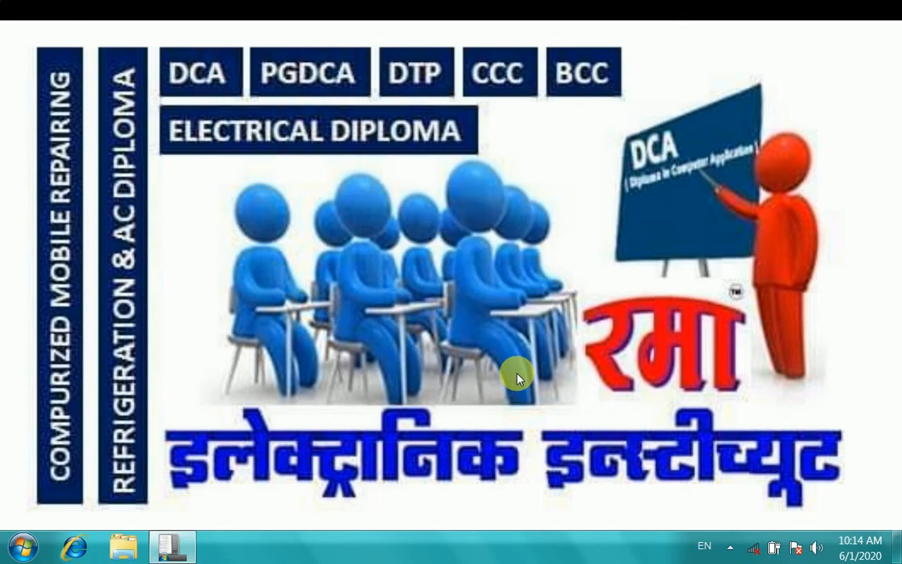
Expand Computer's submenu in the Start menu, open Local Disk (C:) from it, and close the drive window.
{"action": "left_click", "coordinate": [17, 557]}
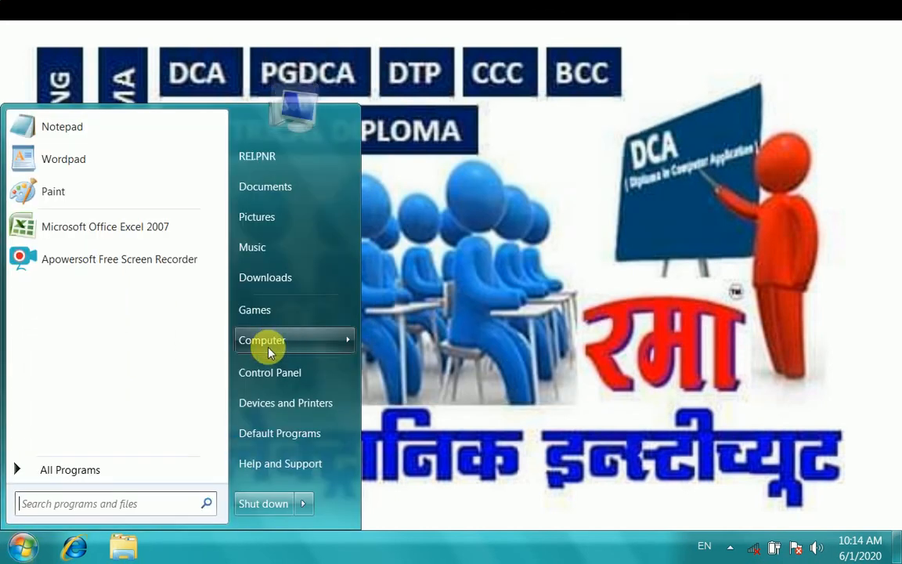
{"action": "mouse_move", "coordinate": [313, 345]}
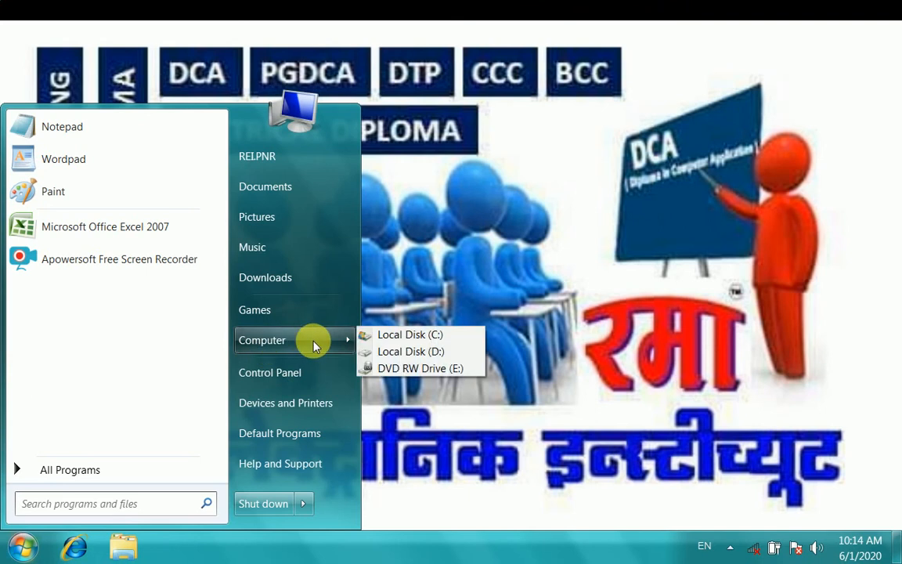
{"action": "left_click", "coordinate": [428, 338]}
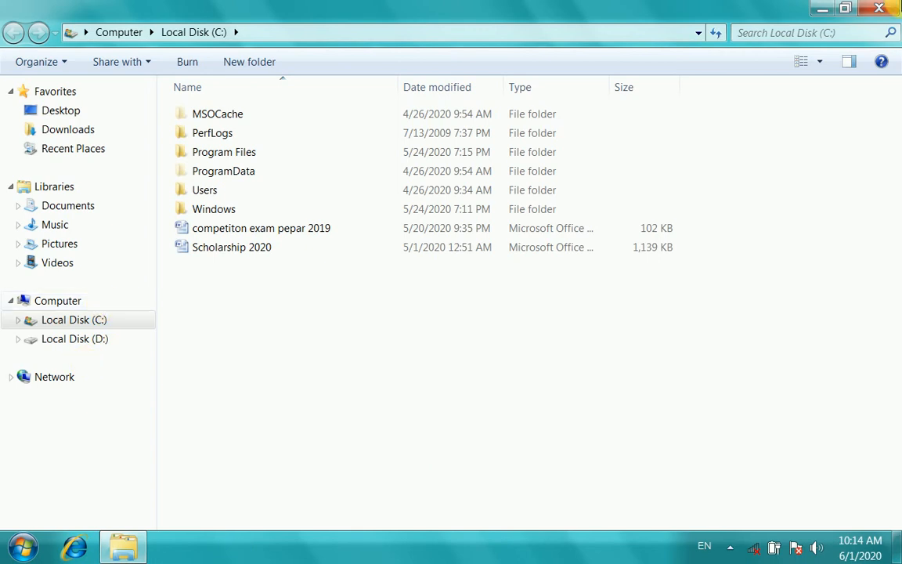
{"action": "left_click", "coordinate": [888, 6]}
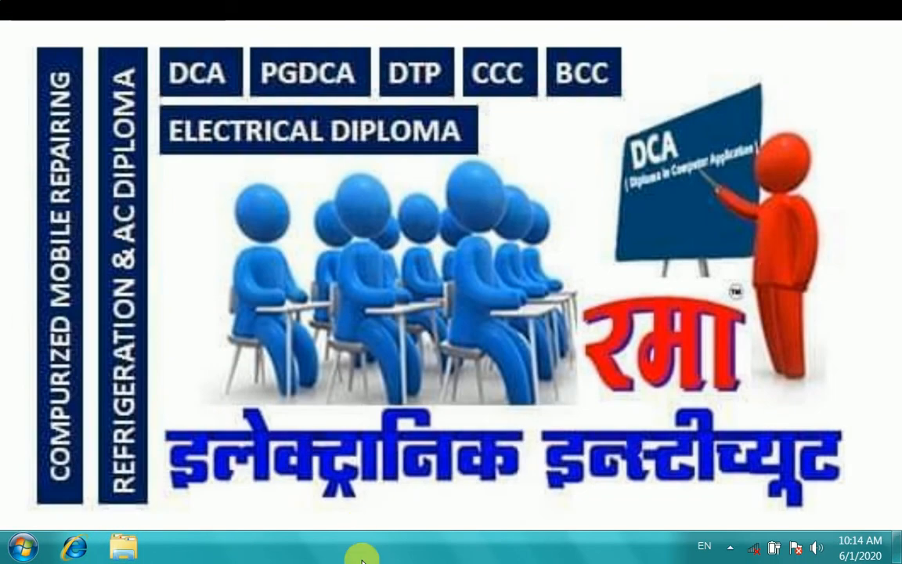
Reopen the Customize Start Menu dialog from the taskbar's properties and check the Start menu's current items.
{"action": "right_click", "coordinate": [361, 549]}
{"action": "left_click", "coordinate": [408, 549]}
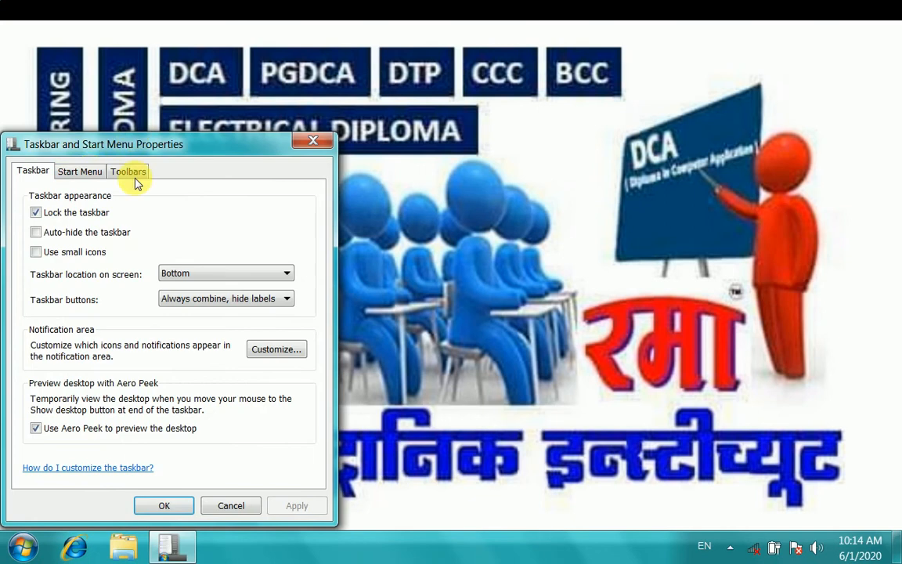
{"action": "left_click", "coordinate": [82, 171]}
{"action": "left_click_drag", "start_coordinate": [202, 149], "coordinate": [452, 38]}
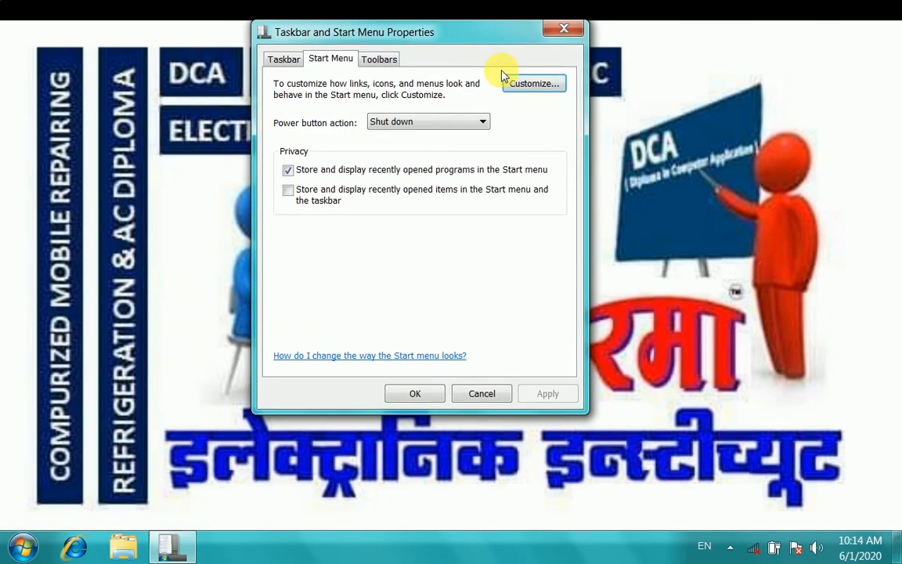
{"action": "left_click", "coordinate": [534, 83]}
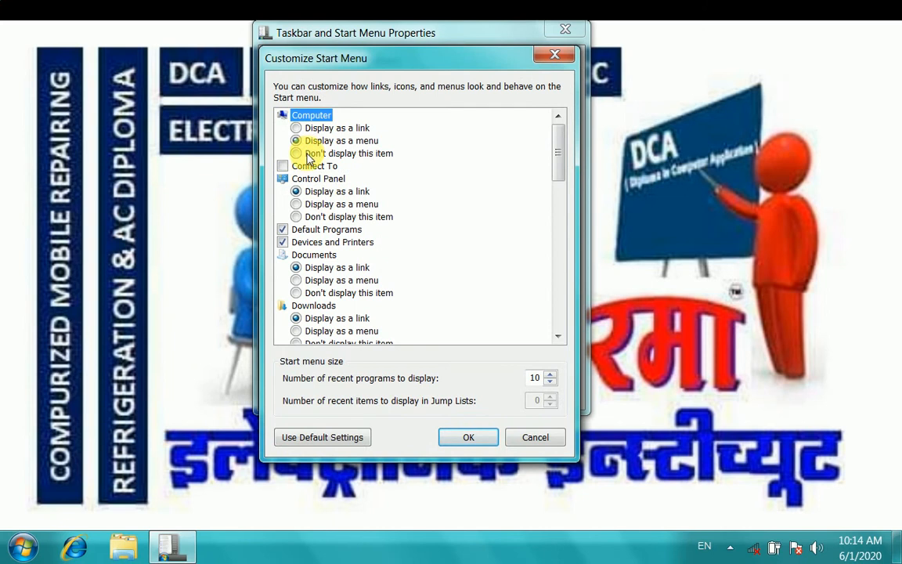
{"action": "left_click", "coordinate": [3, 551]}
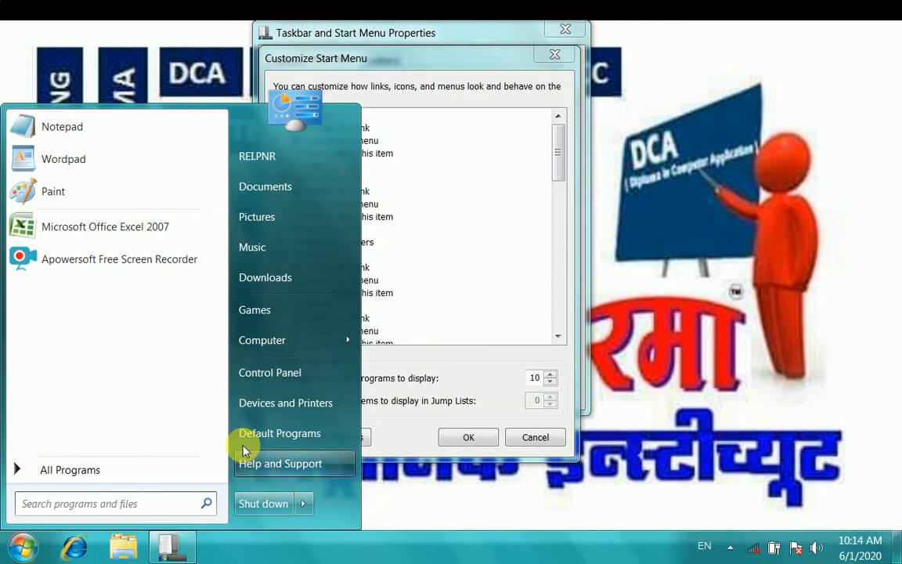
{"action": "left_click", "coordinate": [674, 302]}
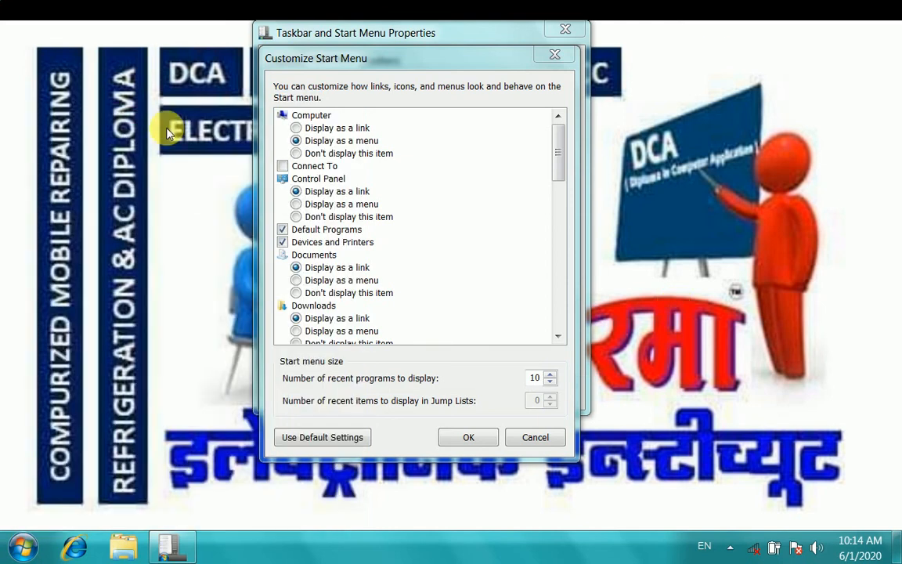
Set the Computer and Documents items to "Don't display this item", apply the change and close the properties dialog.
{"action": "left_click", "coordinate": [305, 153]}
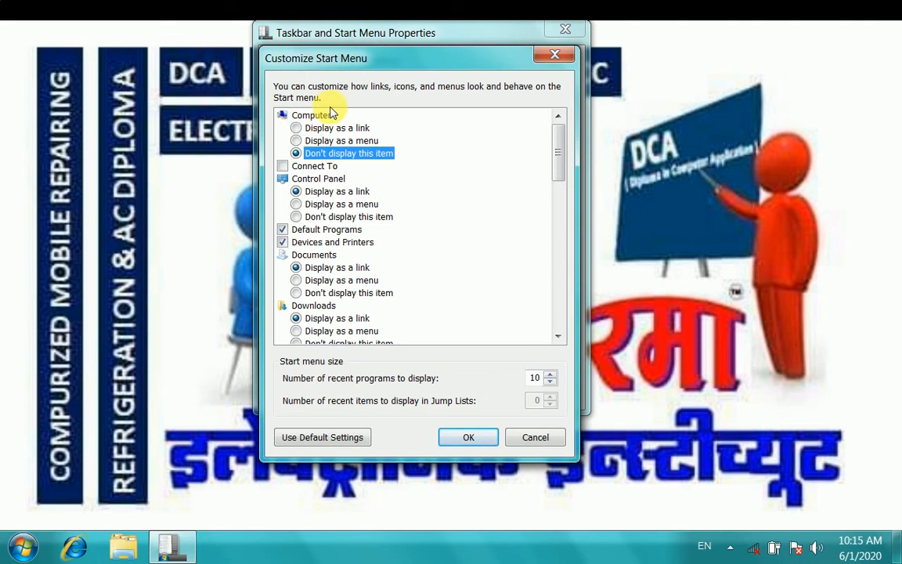
{"action": "key", "text": "super"}
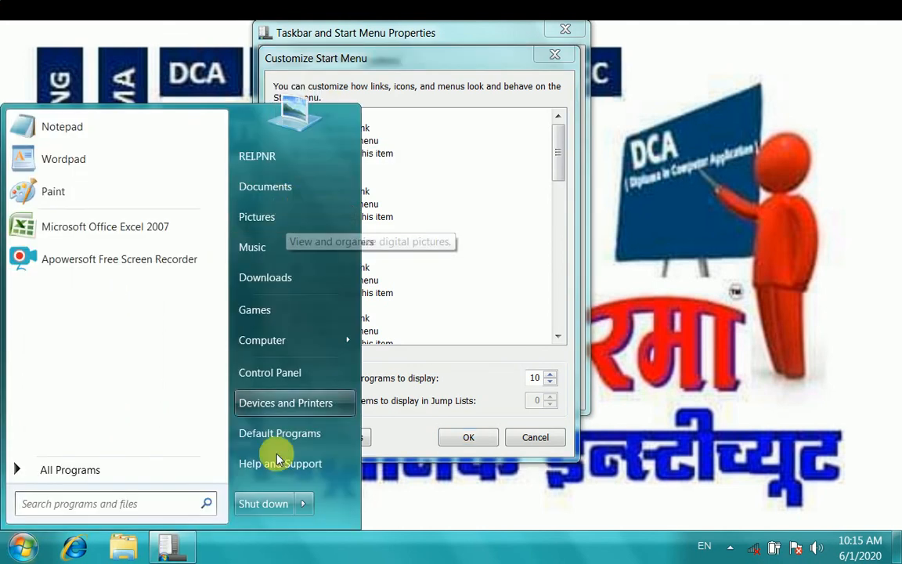
{"action": "left_click", "coordinate": [495, 290]}
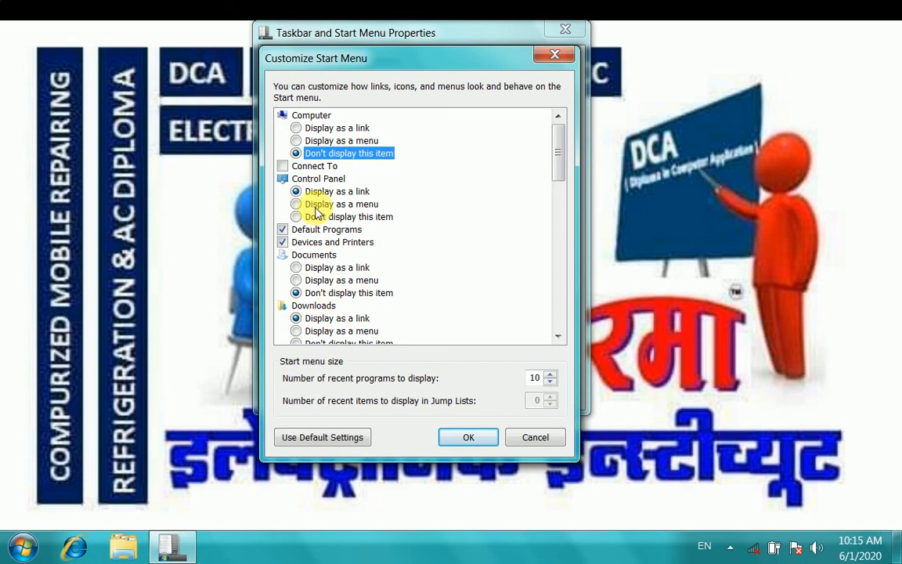
{"action": "left_click", "coordinate": [467, 443]}
{"action": "left_click", "coordinate": [552, 395]}
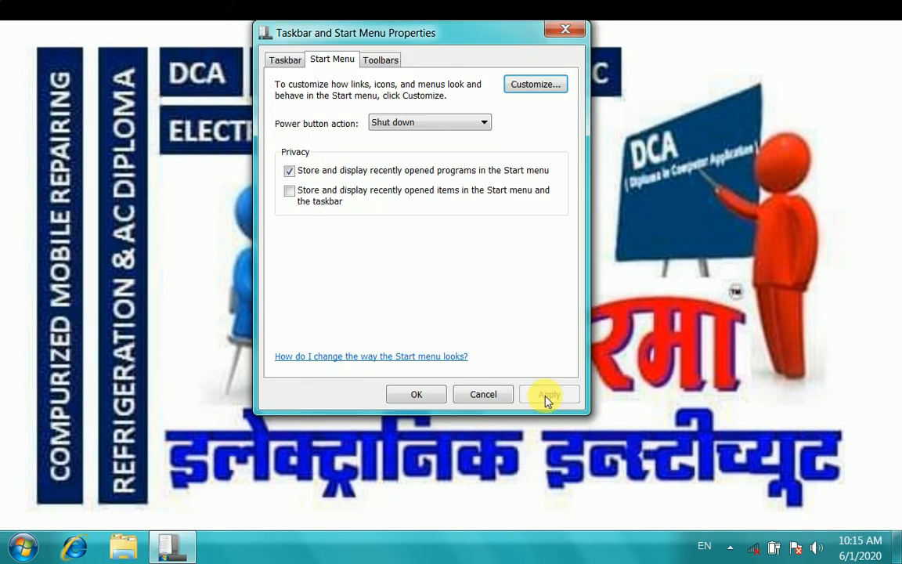
{"action": "left_click", "coordinate": [407, 394]}
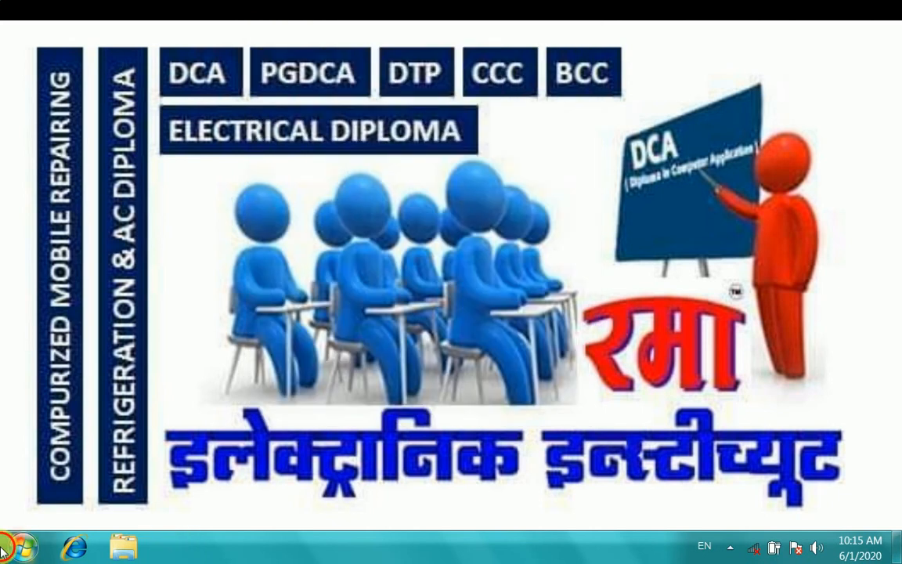
Check the Start menu's items, set its Computer item to "Display as a link" in Customize Start Menu, and confirm both dialogs.
{"action": "left_click", "coordinate": [19, 544]}
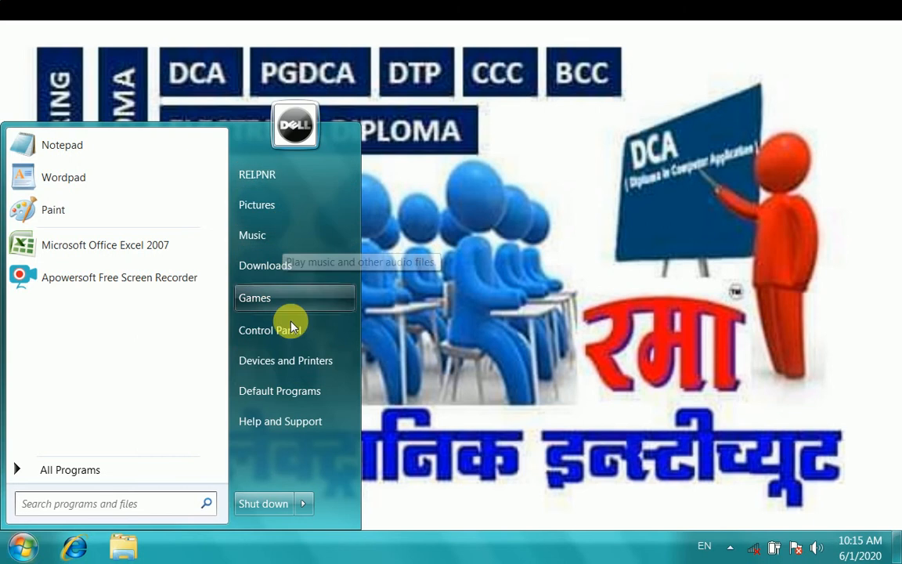
{"action": "left_click", "coordinate": [378, 548]}
{"action": "right_click", "coordinate": [378, 545]}
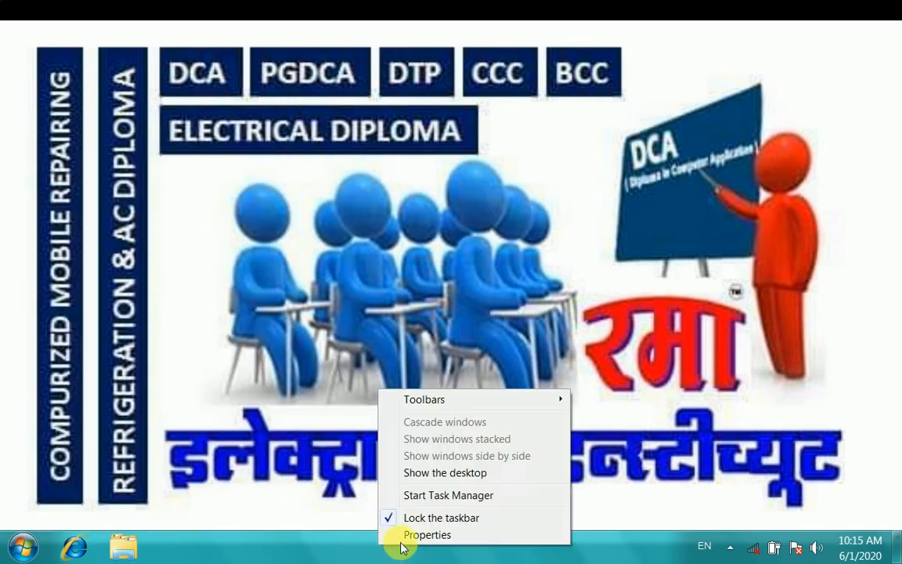
{"action": "left_click", "coordinate": [412, 534]}
{"action": "left_click_drag", "start_coordinate": [186, 124], "coordinate": [363, 71]}
{"action": "left_click", "coordinate": [278, 115]}
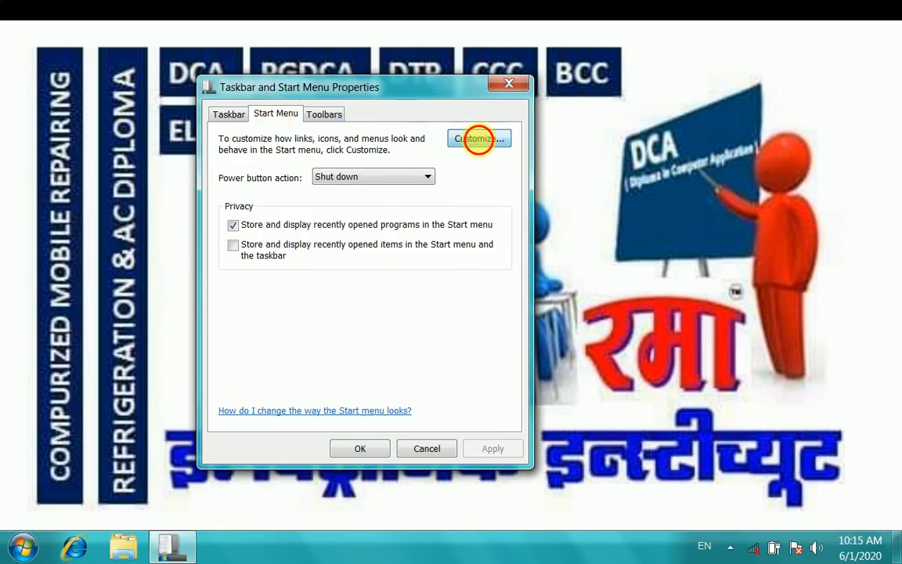
{"action": "left_click", "coordinate": [478, 138]}
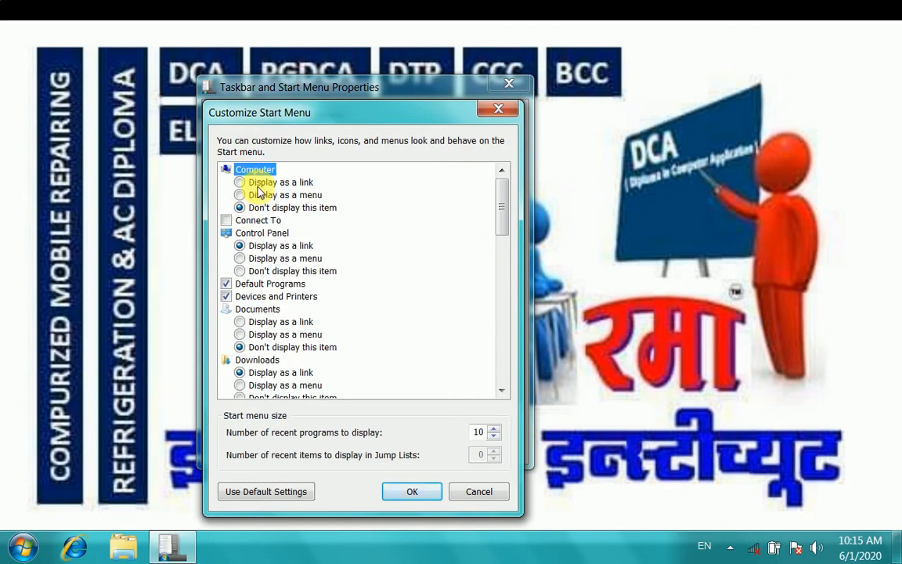
{"action": "left_click", "coordinate": [259, 185]}
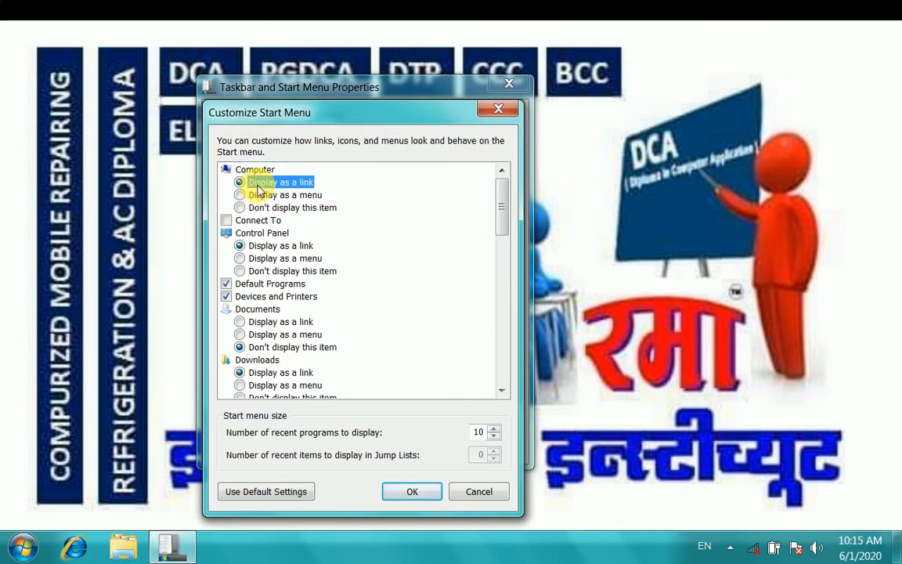
{"action": "left_click", "coordinate": [407, 490]}
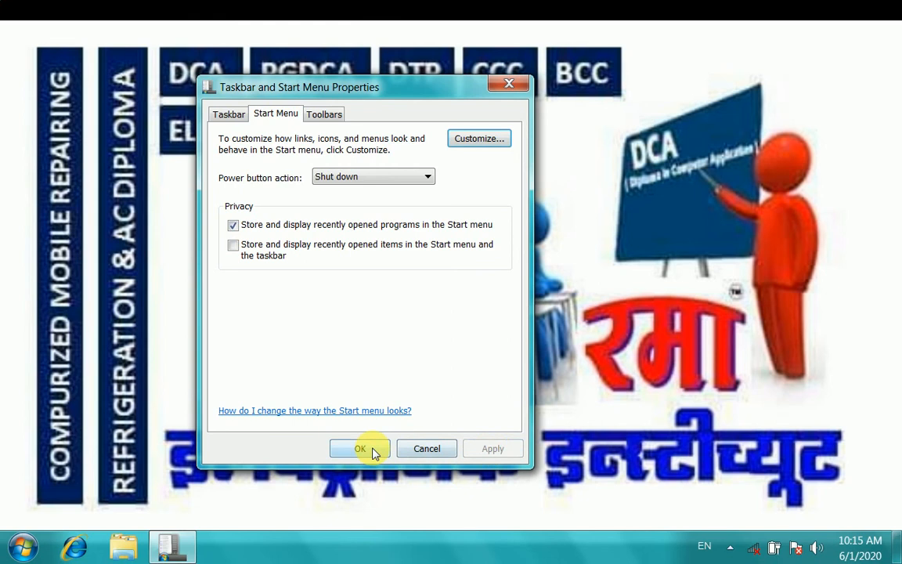
{"action": "left_click", "coordinate": [361, 448]}
Open Computer and Control Panel from the Start menu in turn, closing each window after viewing it.
{"action": "key", "text": "super"}
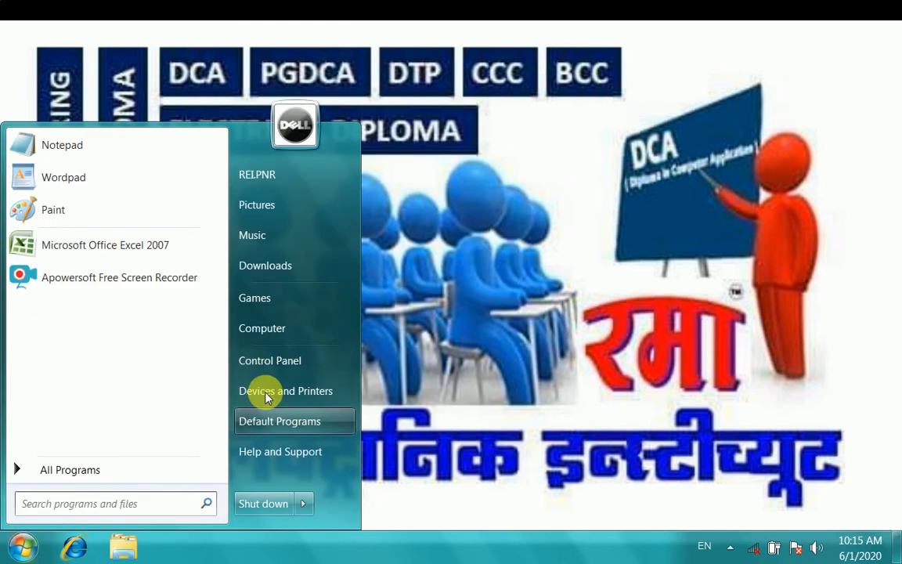
{"action": "left_click", "coordinate": [271, 327]}
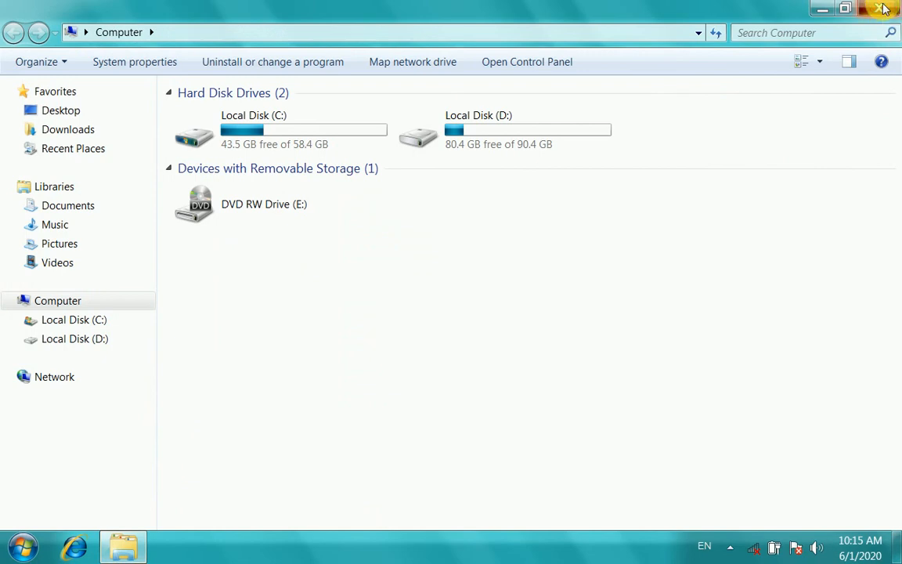
{"action": "left_click", "coordinate": [881, 11]}
{"action": "key", "text": "super"}
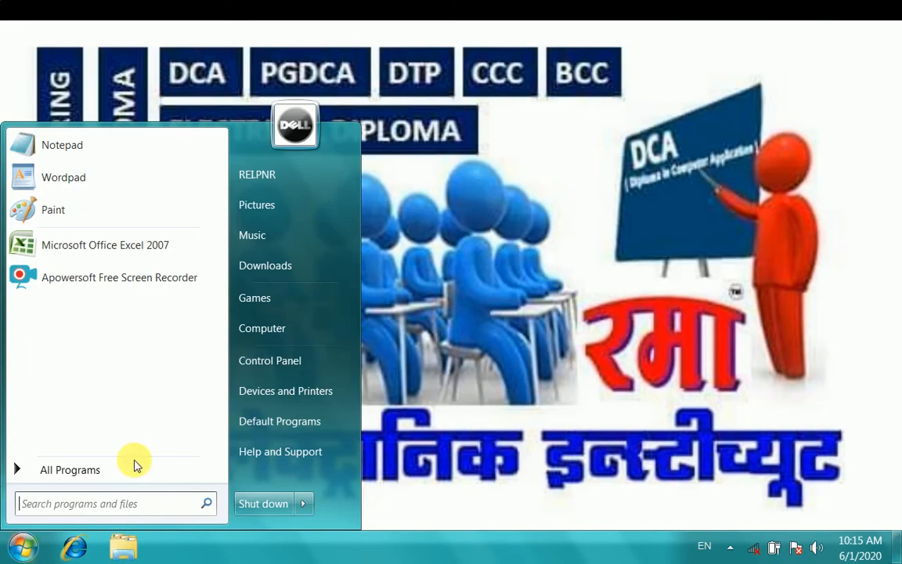
{"action": "left_click", "coordinate": [300, 363]}
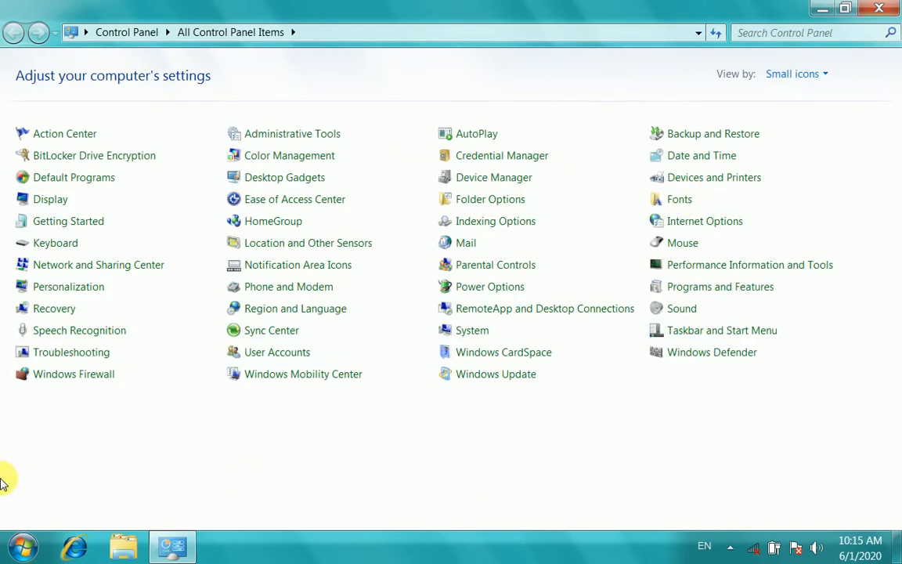
{"action": "left_click", "coordinate": [898, 6]}
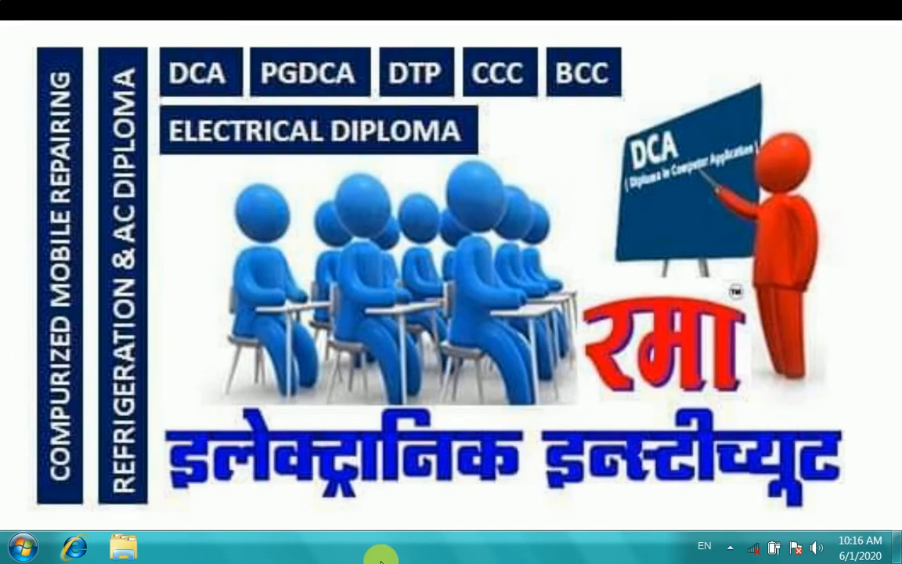
Reopen the Start menu customization from the taskbar's properties, set Control Panel to "Display as a menu" and apply the change.
{"action": "right_click", "coordinate": [378, 556]}
{"action": "left_click", "coordinate": [402, 551]}
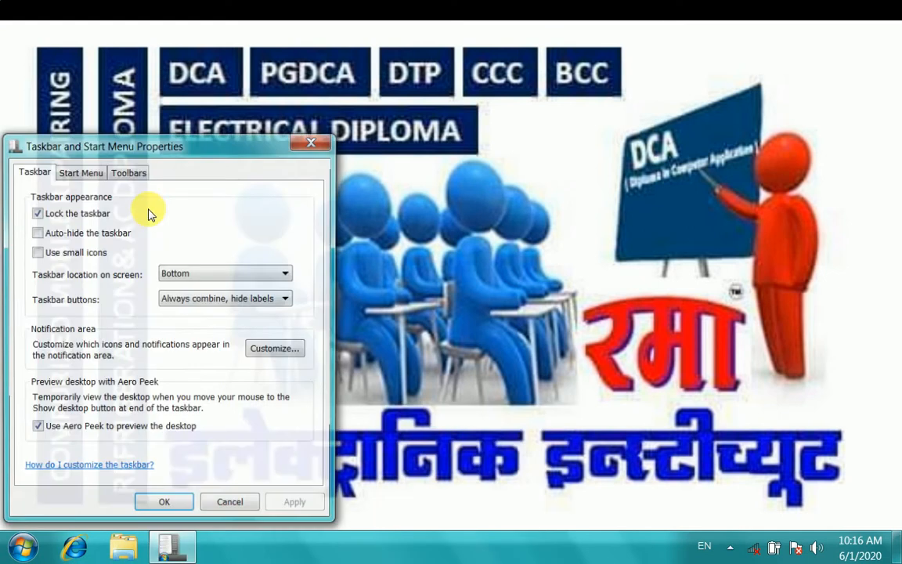
{"action": "left_click", "coordinate": [73, 173]}
{"action": "left_click_drag", "start_coordinate": [181, 141], "coordinate": [352, 70]}
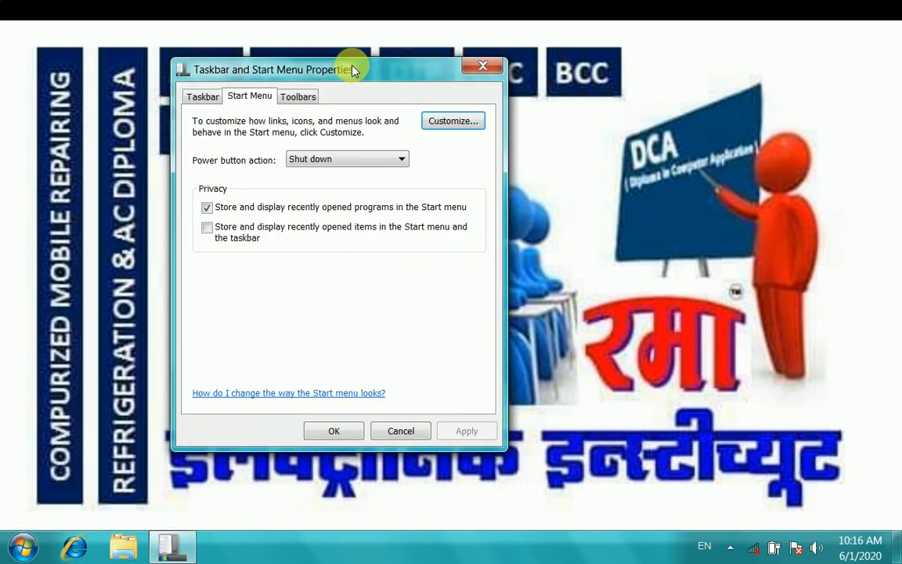
{"action": "left_click", "coordinate": [452, 119]}
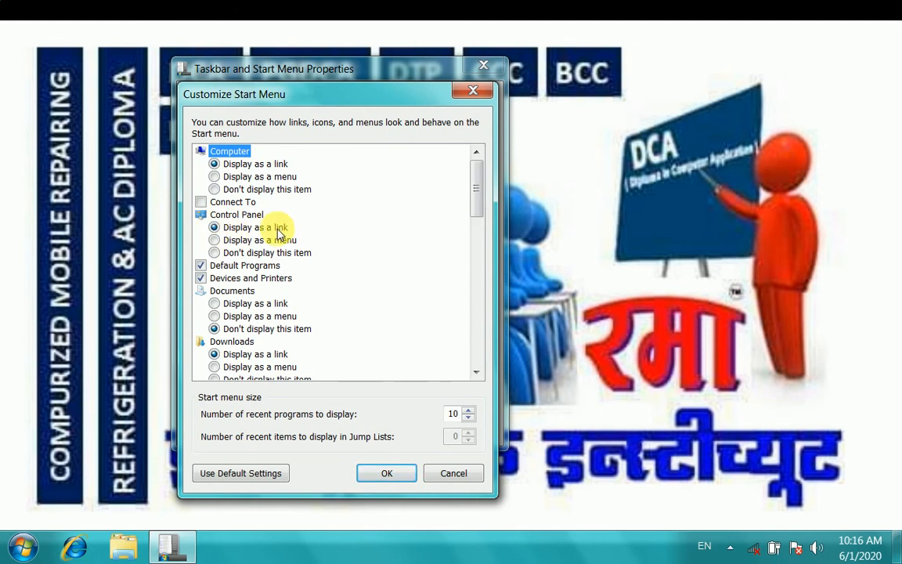
{"action": "left_click", "coordinate": [214, 239]}
{"action": "left_click", "coordinate": [395, 474]}
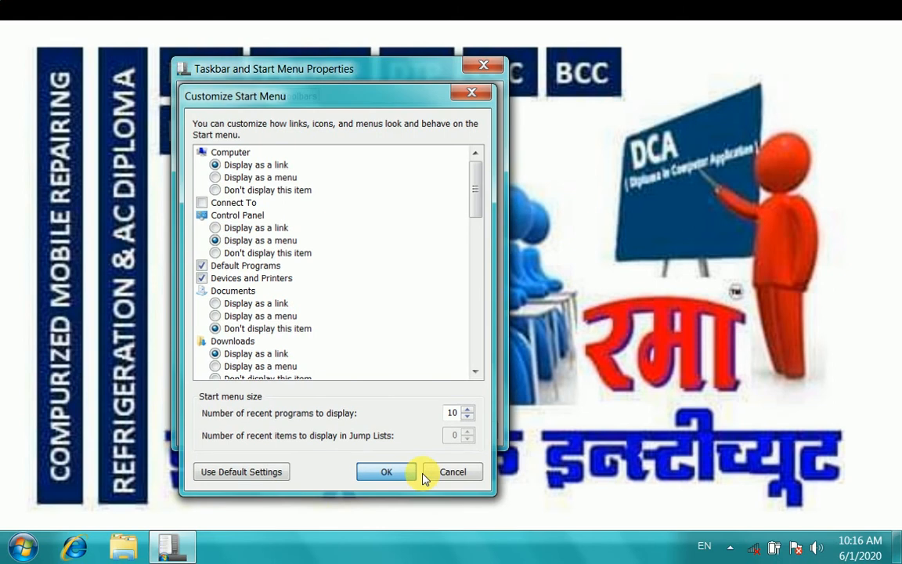
{"action": "left_click", "coordinate": [455, 431]}
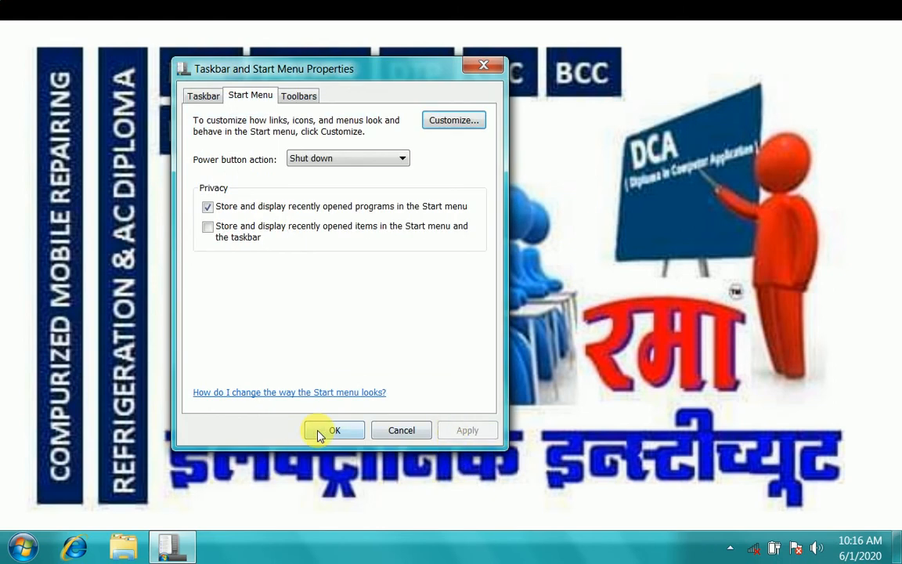
Move the properties dialog clear of the Start menu and look through Control Panel's submenu from Action Center to Windows Update.
{"action": "left_click_drag", "start_coordinate": [417, 71], "coordinate": [711, 70]}
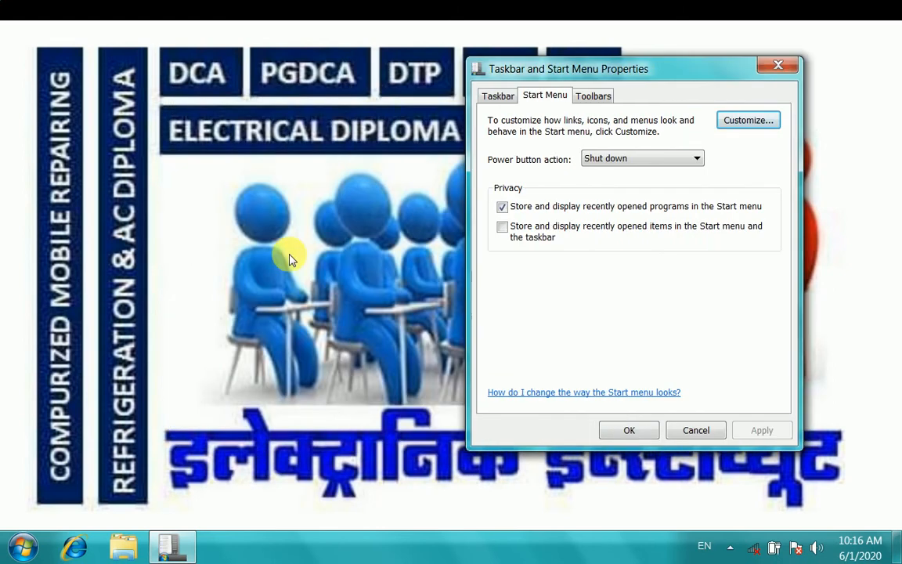
{"action": "left_click", "coordinate": [23, 550]}
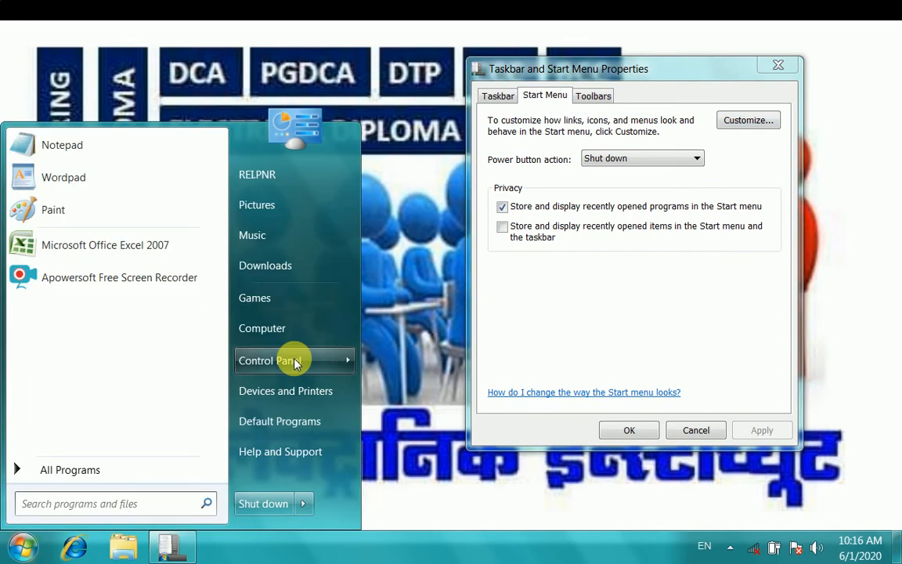
{"action": "mouse_move", "coordinate": [296, 363]}
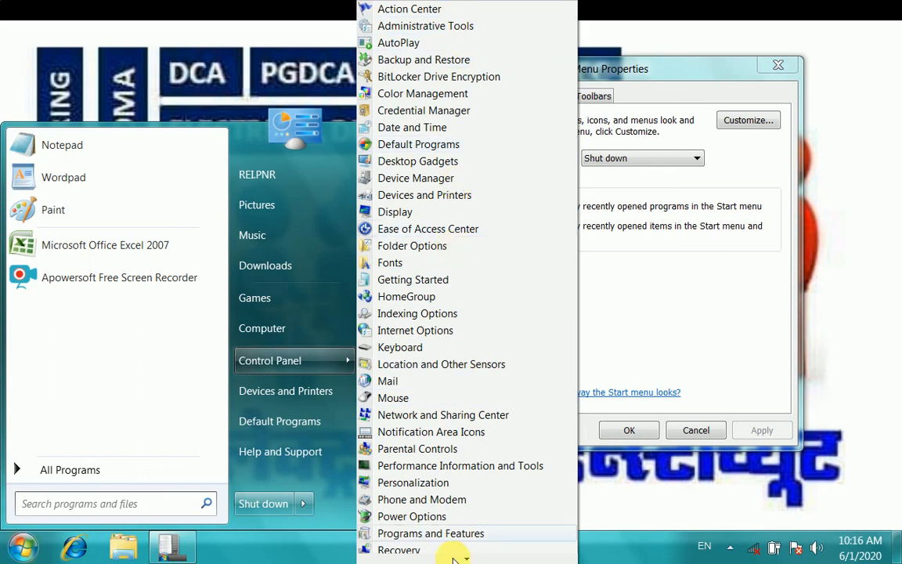
{"action": "mouse_move", "coordinate": [466, 557]}
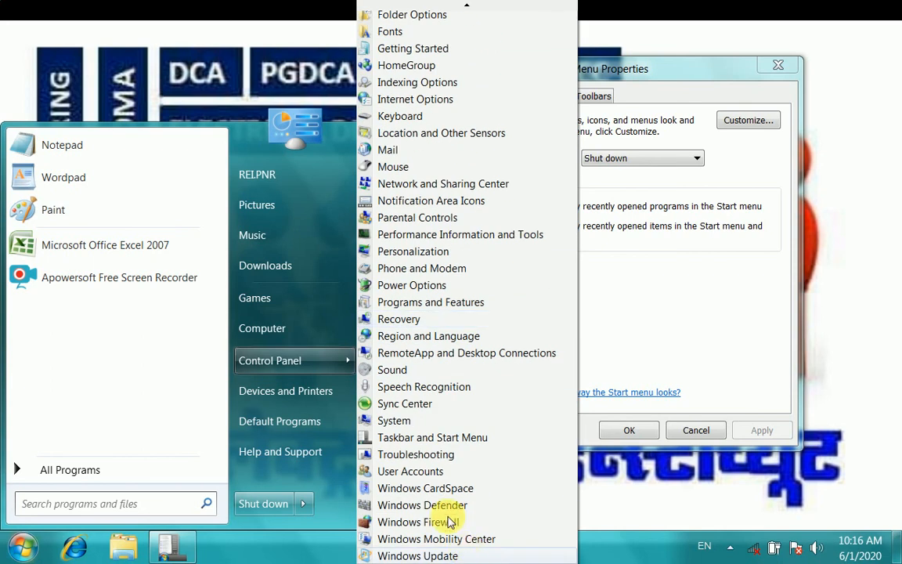
{"action": "mouse_move", "coordinate": [464, 8]}
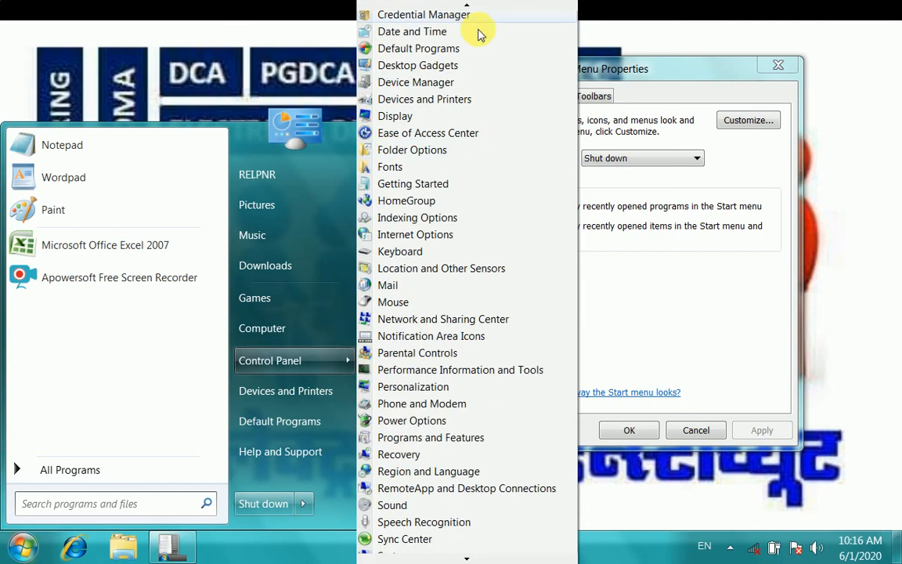
{"action": "left_click", "coordinate": [708, 345]}
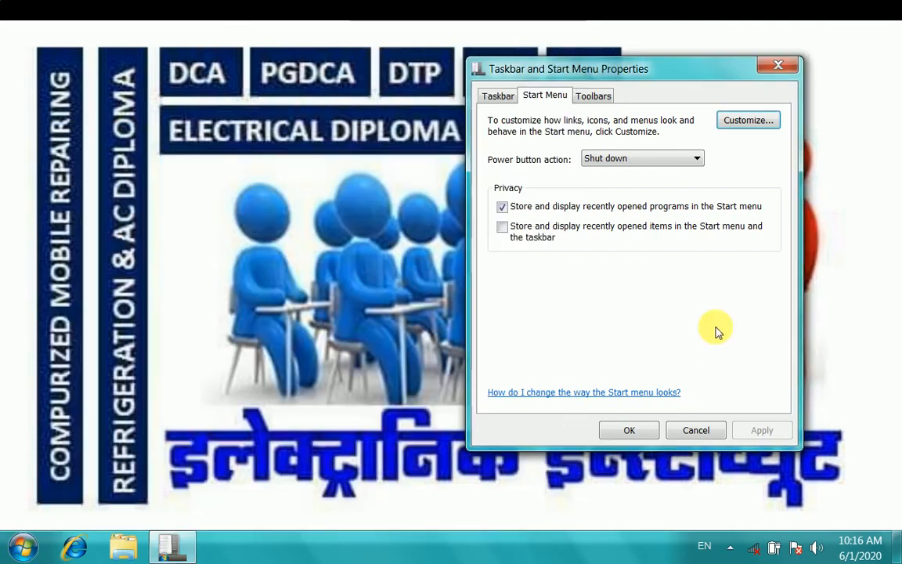
Set the Start menu's Control Panel item to "Don't display this item", apply the change and check the Start menu.
{"action": "left_click", "coordinate": [748, 121]}
{"action": "left_click", "coordinate": [23, 545]}
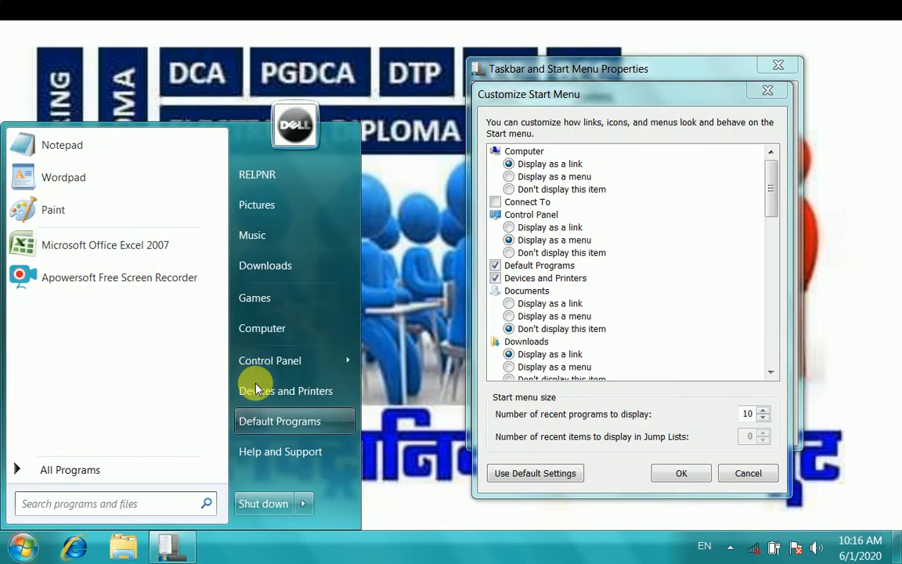
{"action": "left_click", "coordinate": [510, 252]}
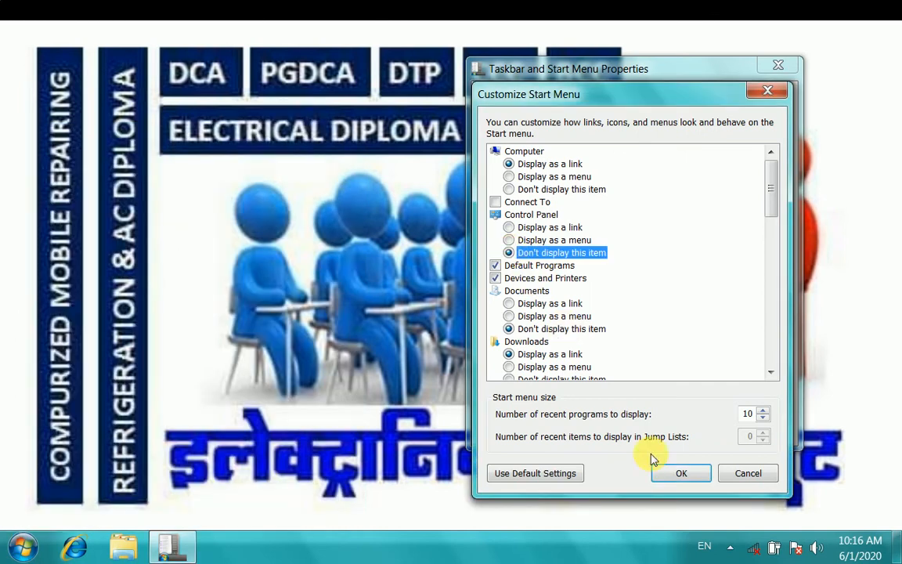
{"action": "left_click", "coordinate": [680, 473]}
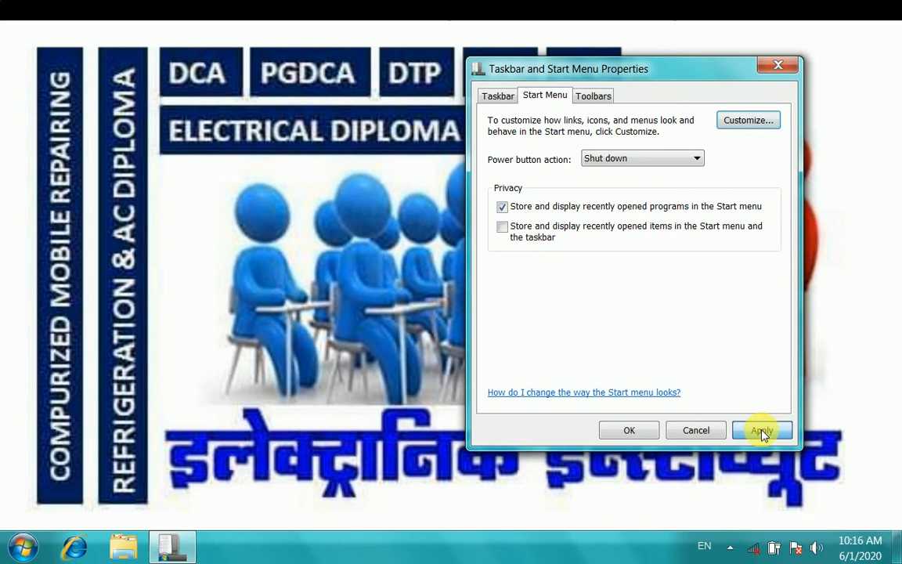
{"action": "left_click", "coordinate": [761, 430]}
{"action": "left_click", "coordinate": [32, 544]}
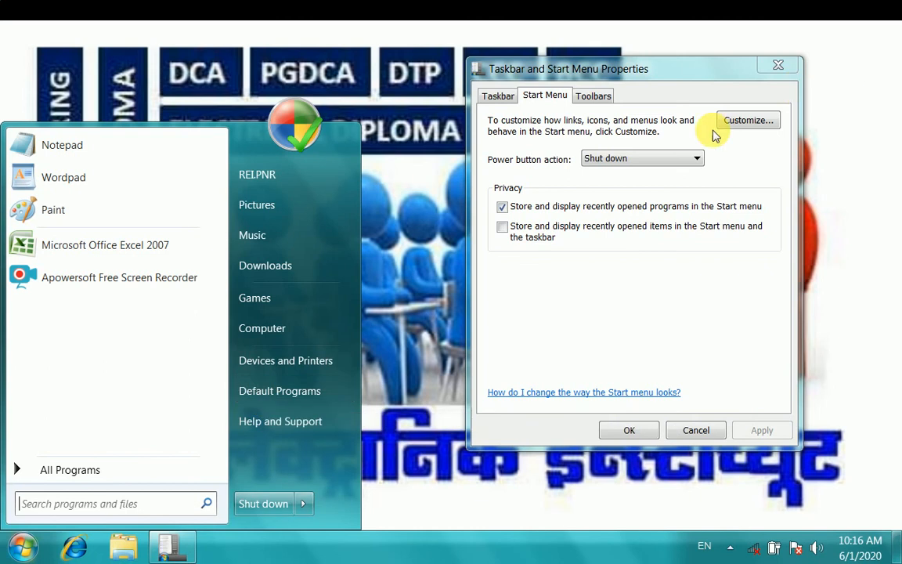
Set Control Panel to "Display as a link", confirm the customization, then reopen it and compare it with the Start menu.
{"action": "left_click", "coordinate": [758, 119]}
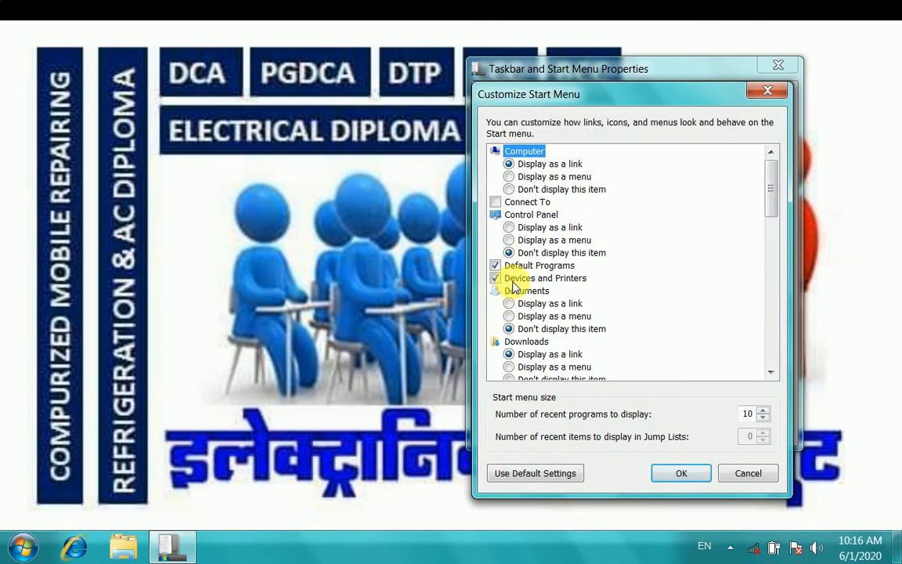
{"action": "left_click", "coordinate": [509, 227]}
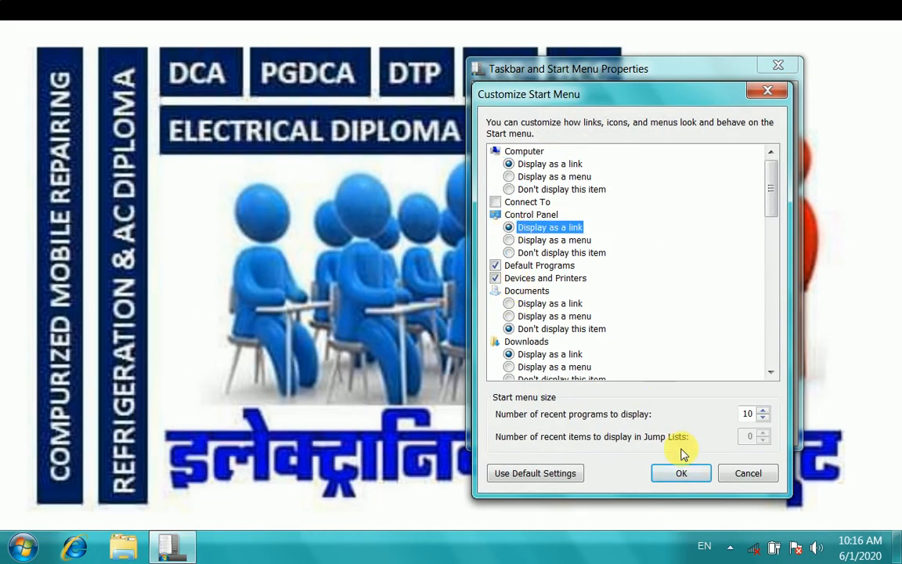
{"action": "left_click", "coordinate": [682, 475]}
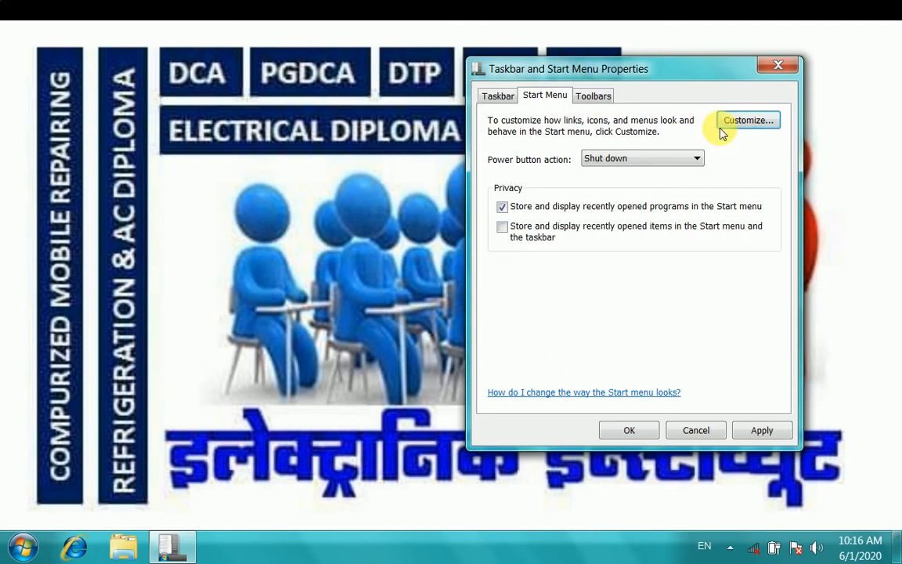
{"action": "left_click", "coordinate": [736, 124]}
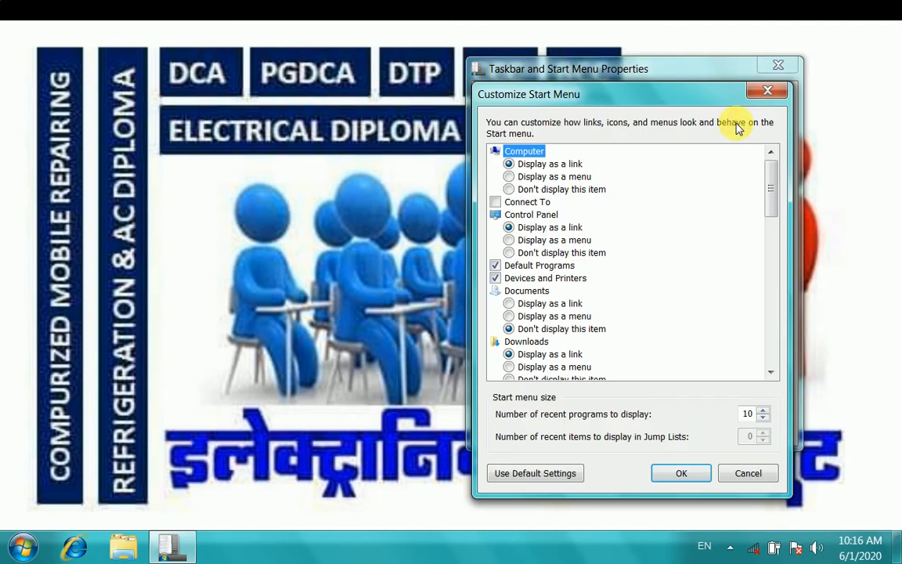
{"action": "left_click", "coordinate": [8, 544]}
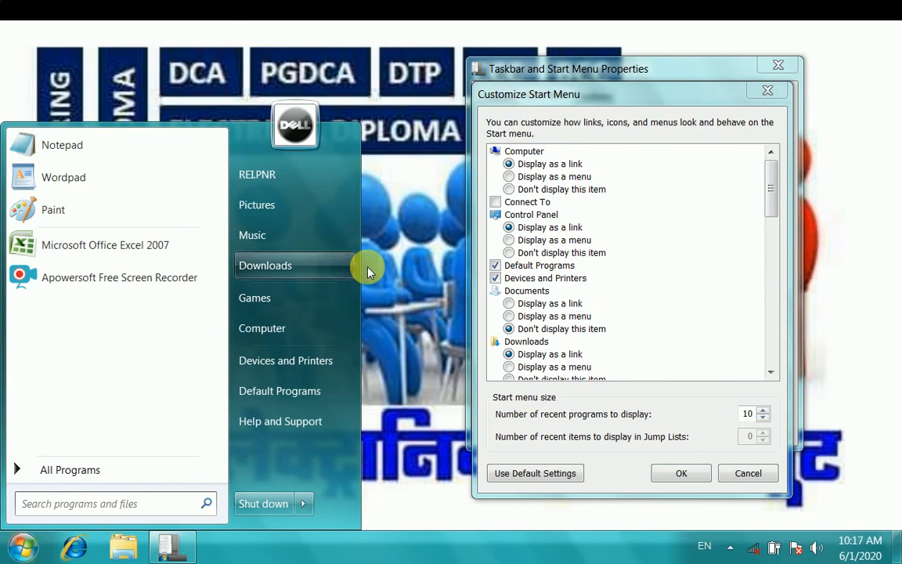
Turn off Default Programs, display Computer and Downloads as menus, and display Documents as a link.
{"action": "left_click", "coordinate": [755, 267]}
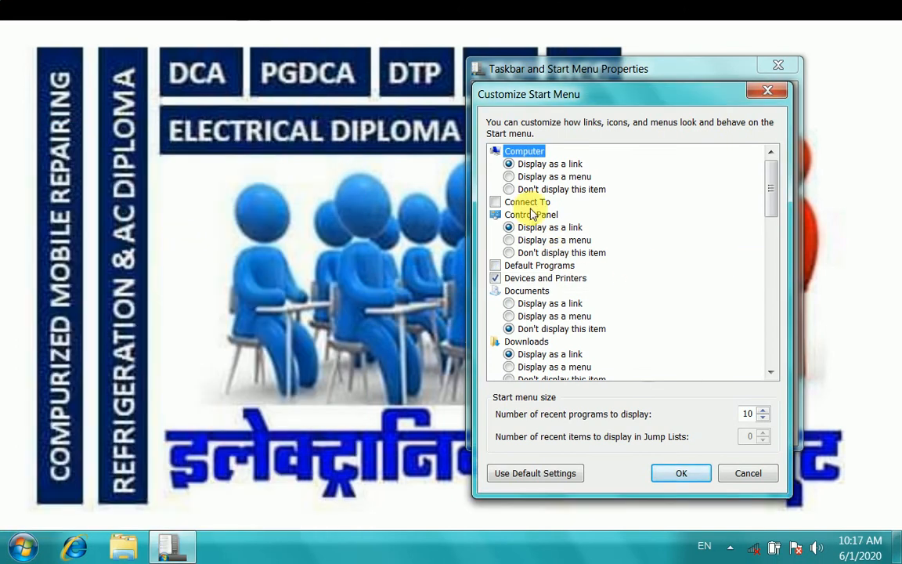
{"action": "left_click", "coordinate": [528, 177]}
{"action": "left_click", "coordinate": [528, 305]}
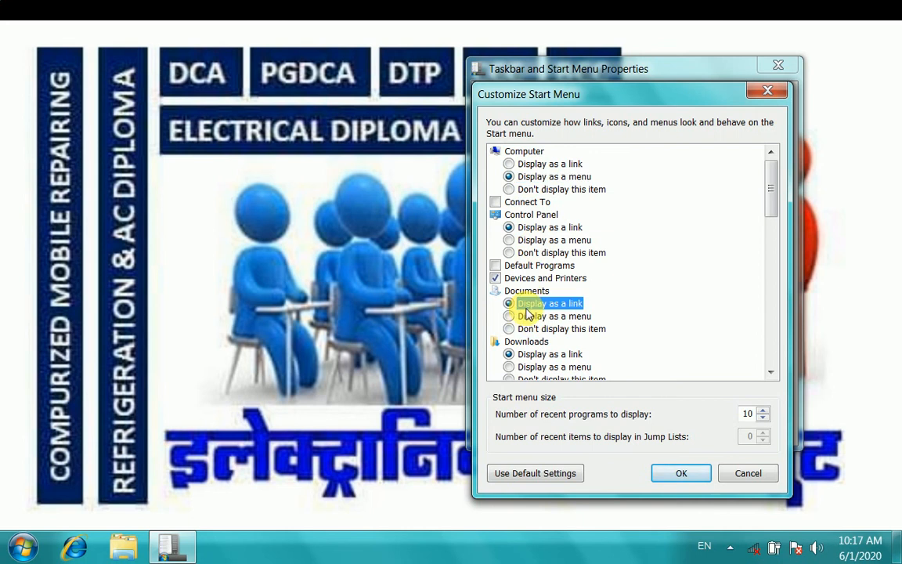
{"action": "left_click", "coordinate": [530, 367]}
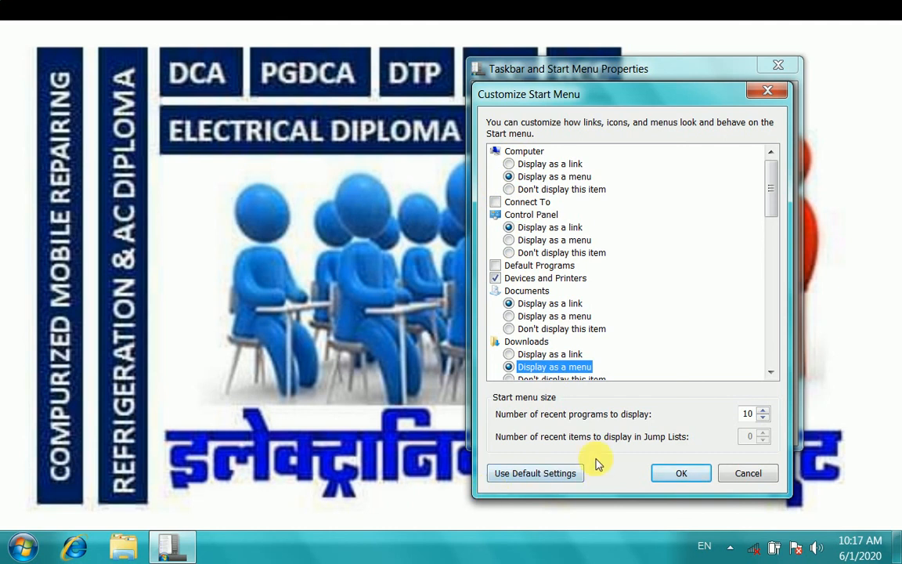
Restore the Start menu's default customization settings, confirm them, and move the properties dialog with its Start menu settings in view.
{"action": "left_click", "coordinate": [526, 479]}
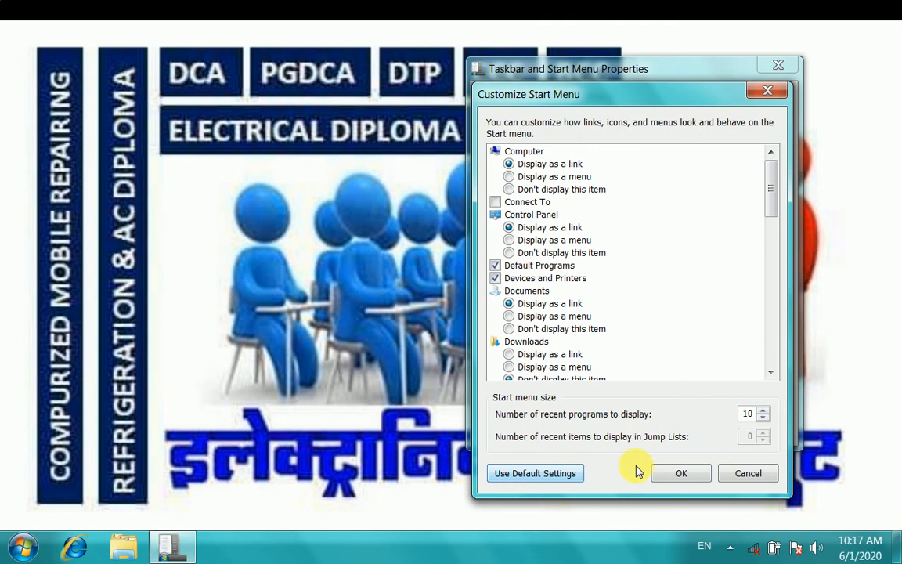
{"action": "left_click", "coordinate": [675, 474]}
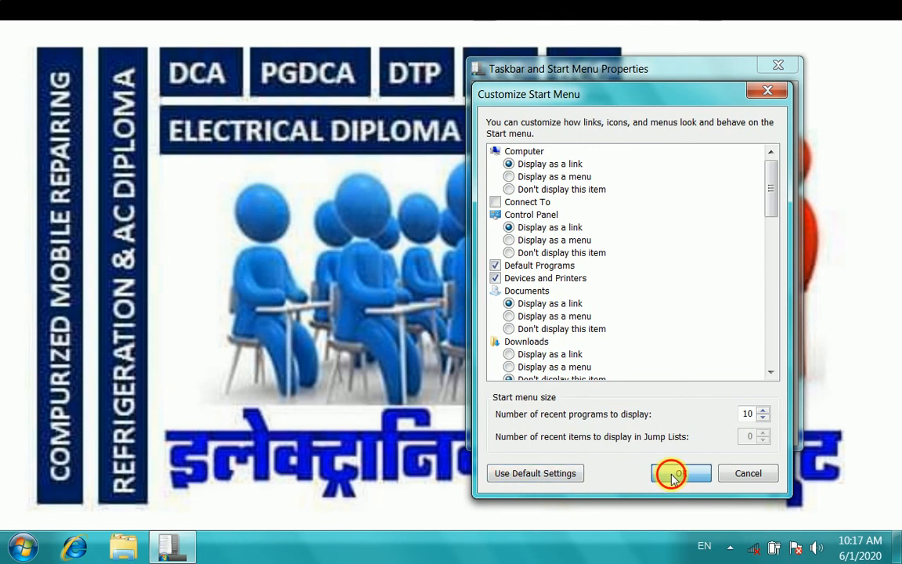
{"action": "left_click", "coordinate": [494, 96]}
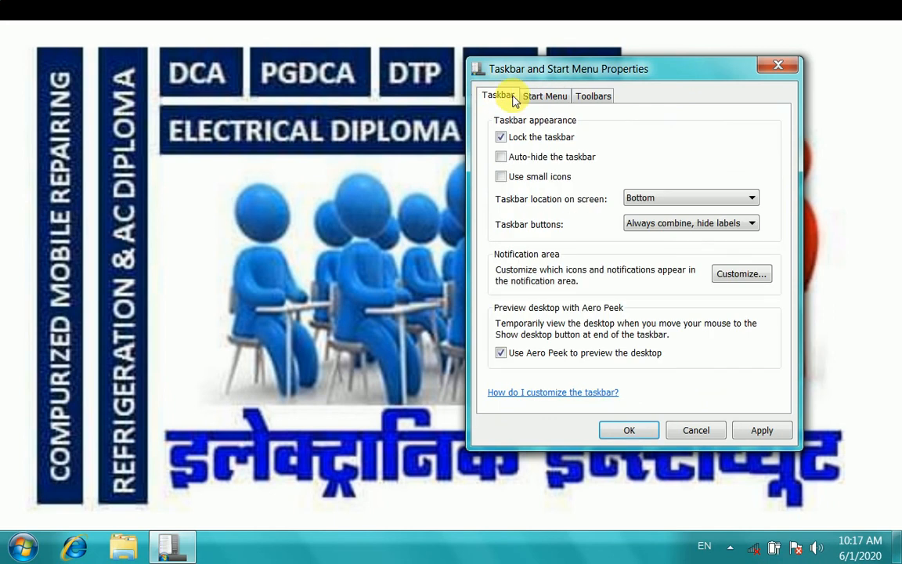
{"action": "left_click", "coordinate": [535, 94]}
{"action": "left_click_drag", "start_coordinate": [619, 63], "coordinate": [442, 47]}
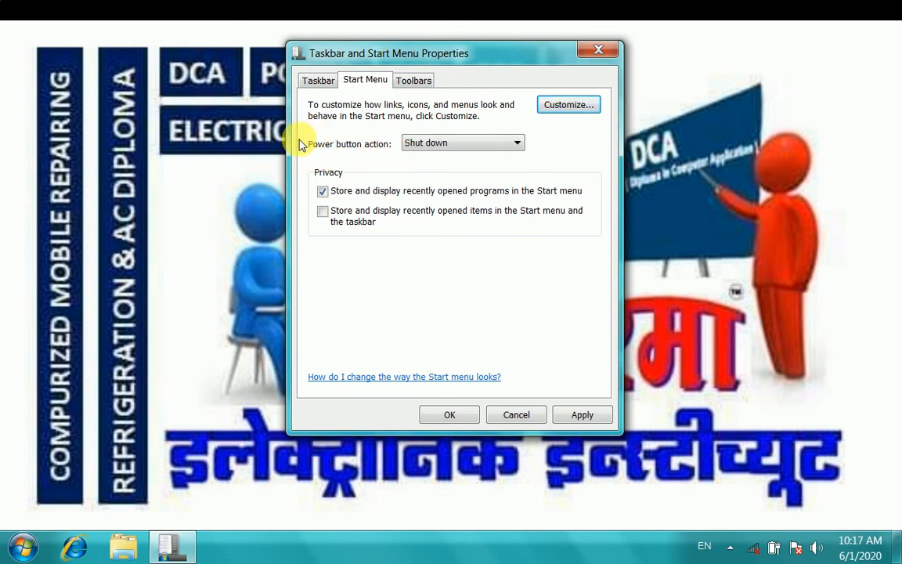
Examine the Start menu's power button and its list of alternative actions, comparing them with the power button action setting.
{"action": "left_click", "coordinate": [18, 554]}
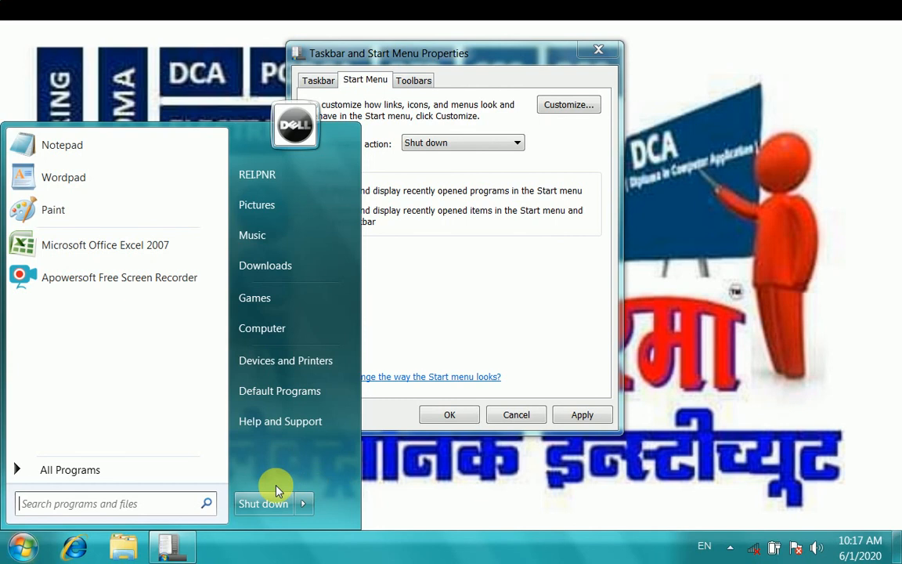
{"action": "left_click", "coordinate": [463, 298]}
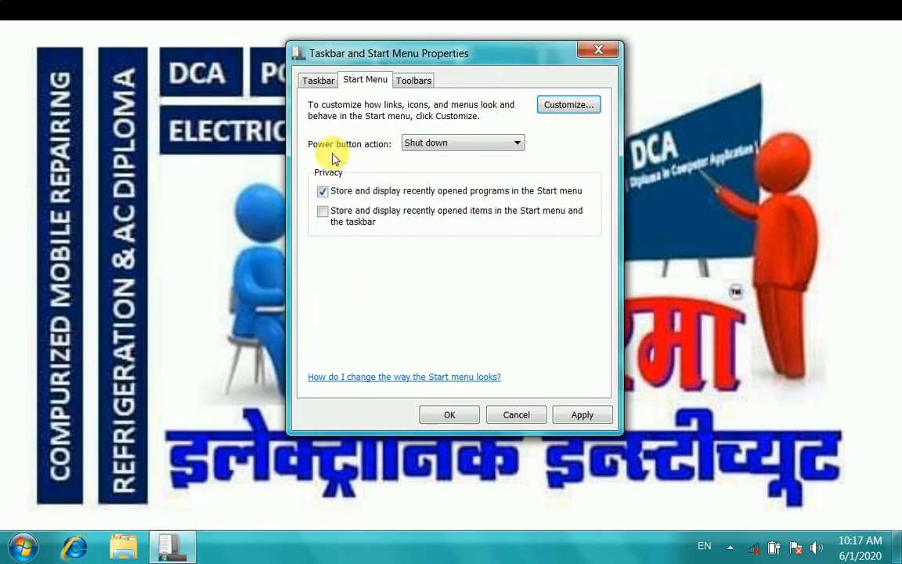
{"action": "left_click", "coordinate": [19, 545]}
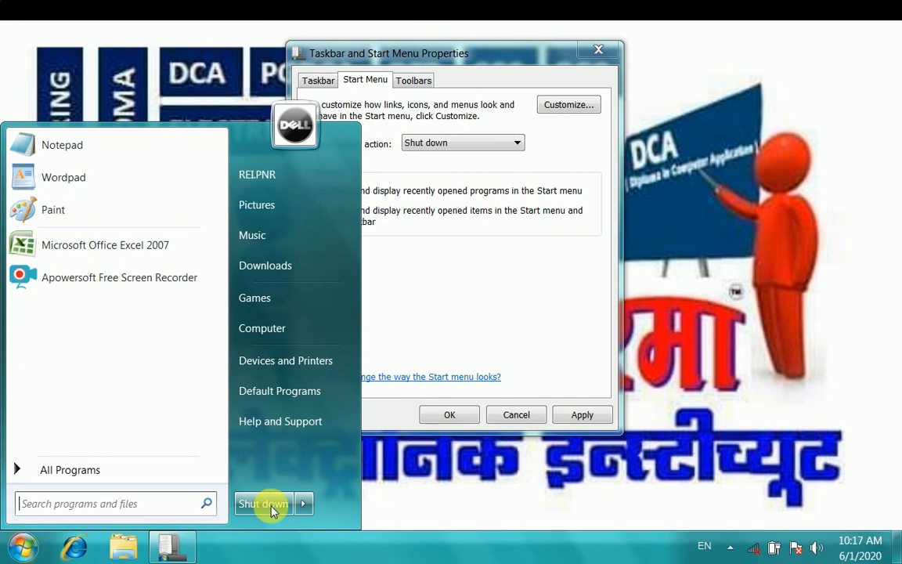
{"action": "left_click", "coordinate": [307, 504]}
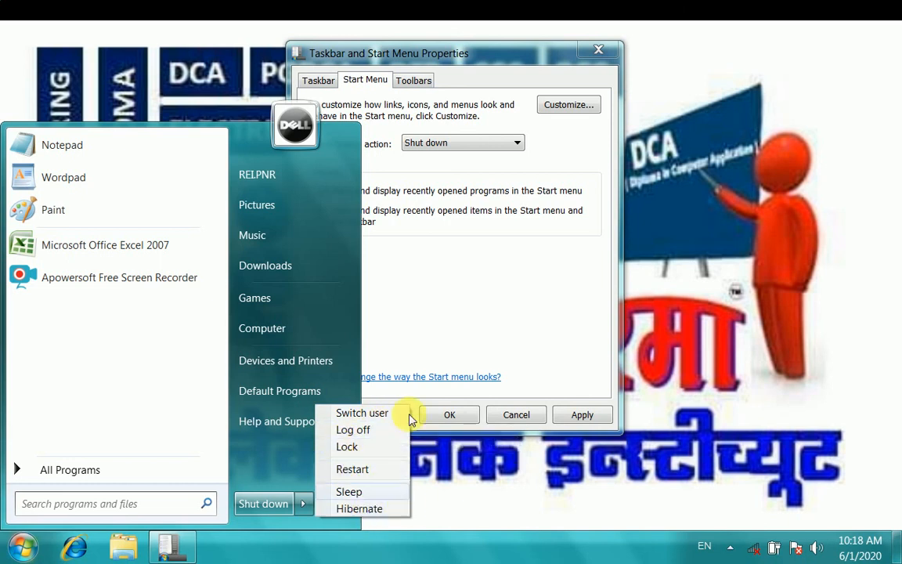
{"action": "left_click", "coordinate": [456, 315]}
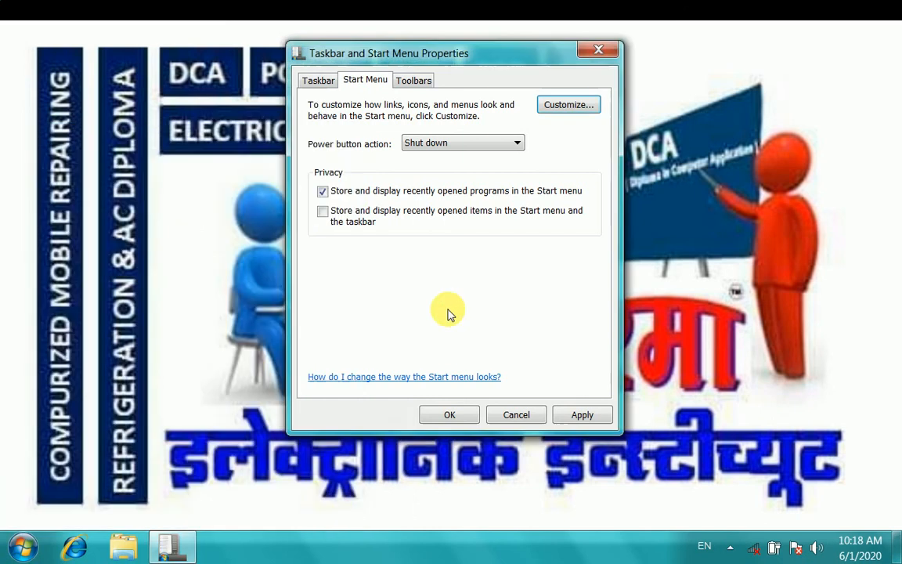
{"action": "left_click", "coordinate": [16, 551]}
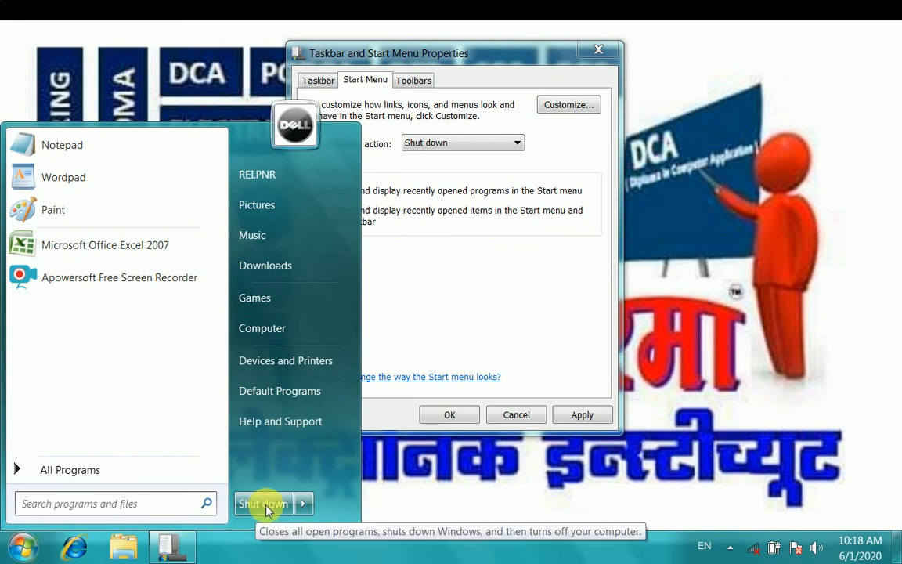
{"action": "left_click", "coordinate": [487, 302]}
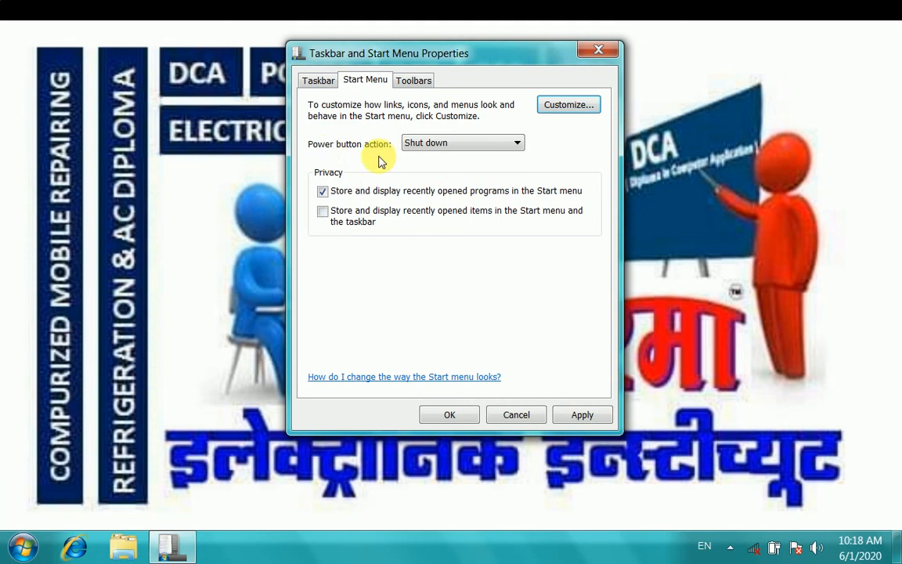
Set the power button action to Lock, apply it and check the button in the Start menu.
{"action": "left_click", "coordinate": [519, 144]}
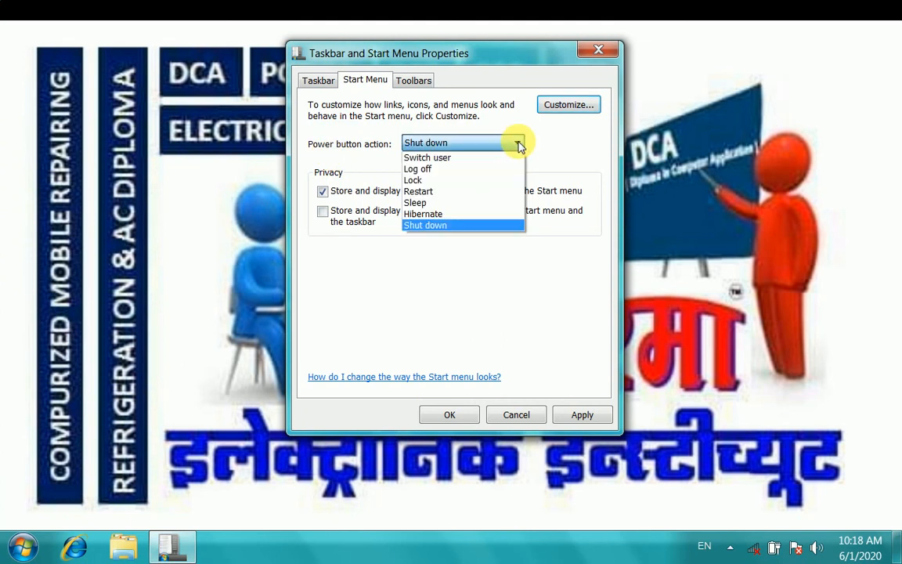
{"action": "left_click", "coordinate": [434, 181]}
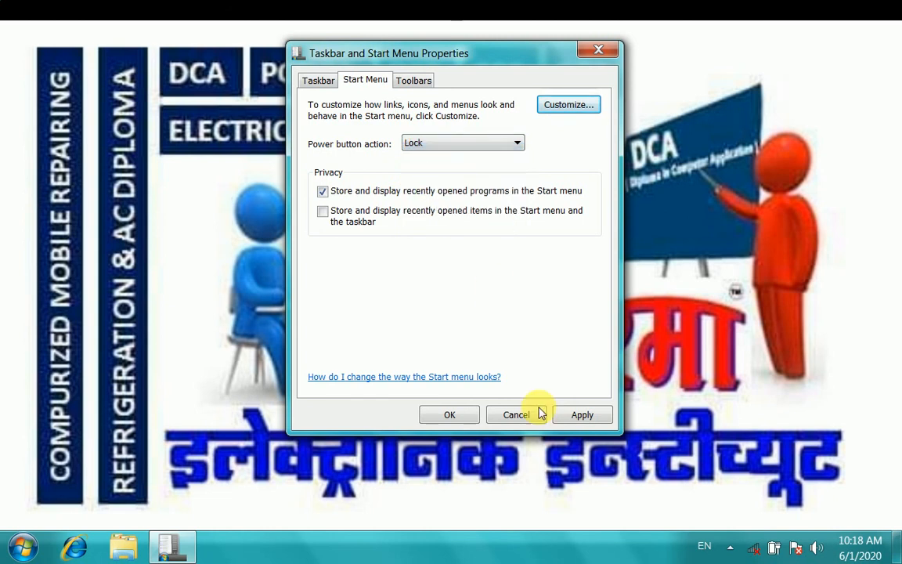
{"action": "left_click", "coordinate": [582, 415]}
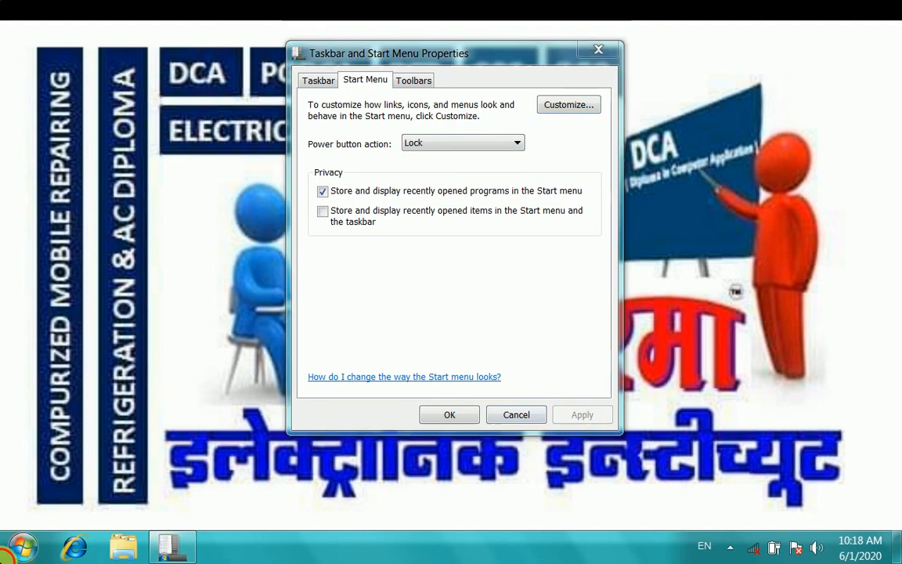
{"action": "left_click", "coordinate": [22, 547]}
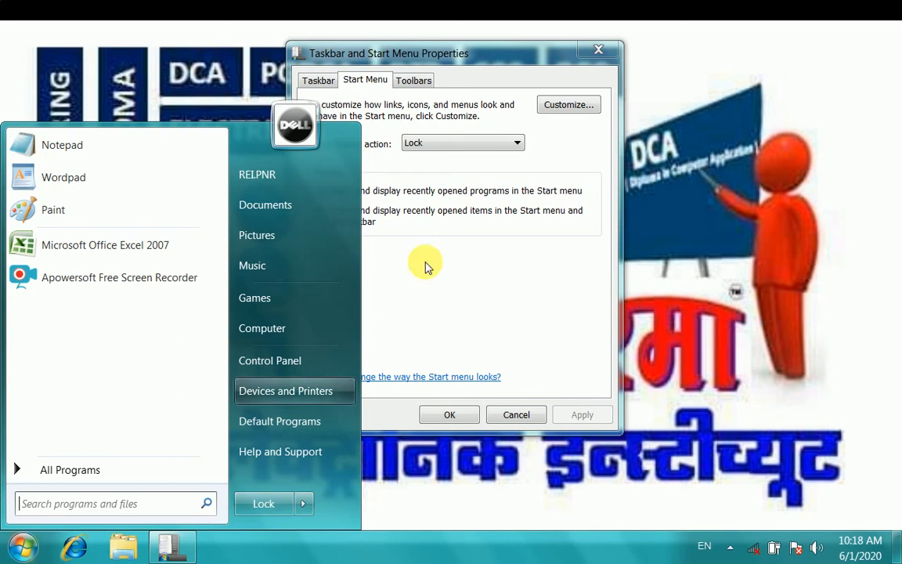
Set the power button action to Restart, apply it and check the button in the Start menu.
{"action": "left_click", "coordinate": [502, 140]}
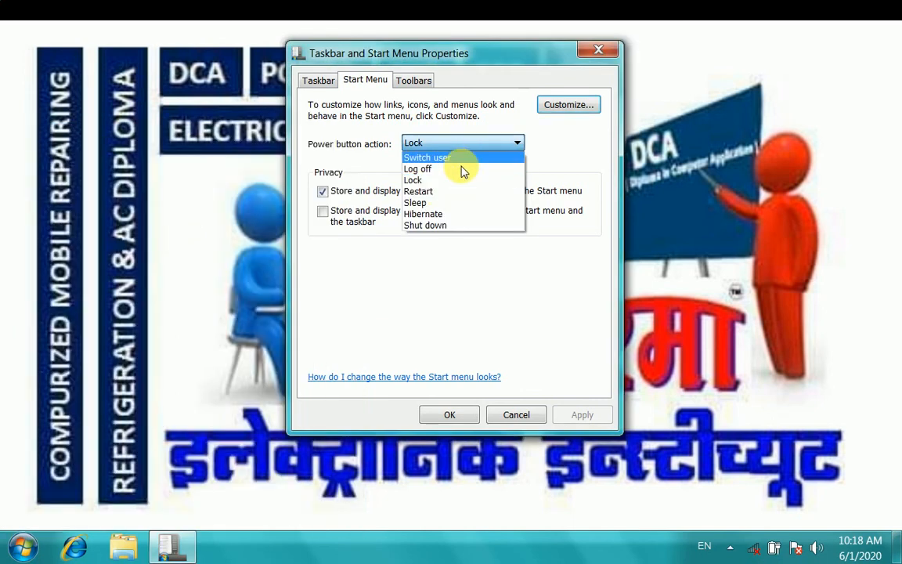
{"action": "left_click", "coordinate": [428, 192]}
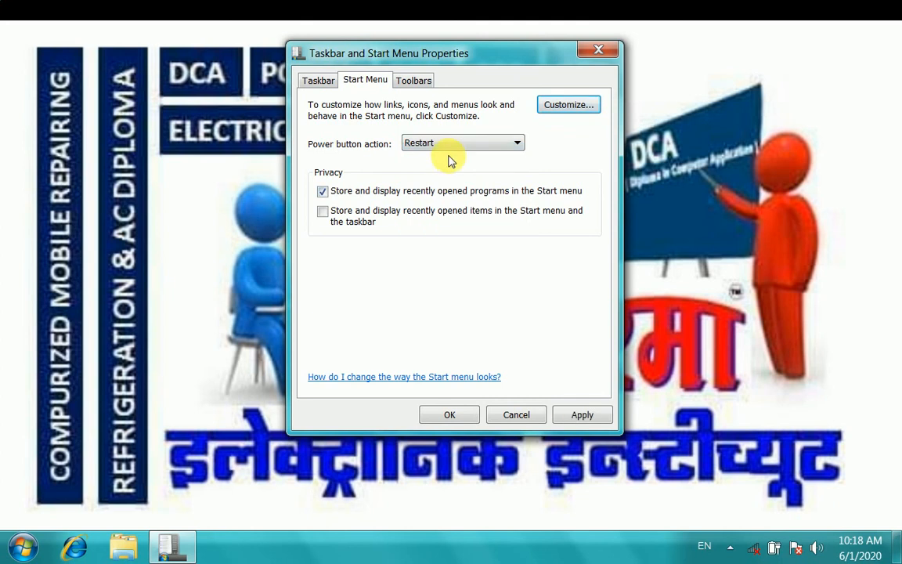
{"action": "left_click", "coordinate": [586, 414]}
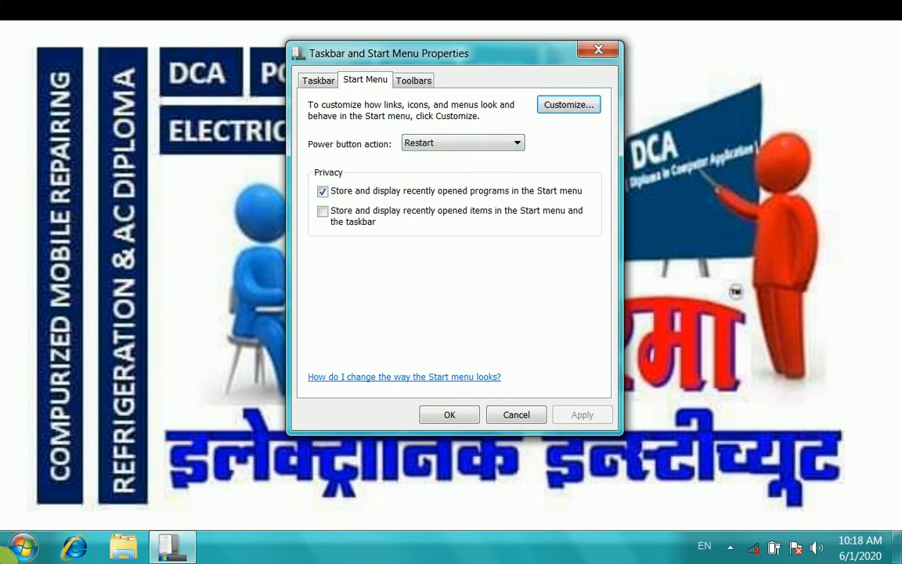
{"action": "left_click", "coordinate": [11, 553]}
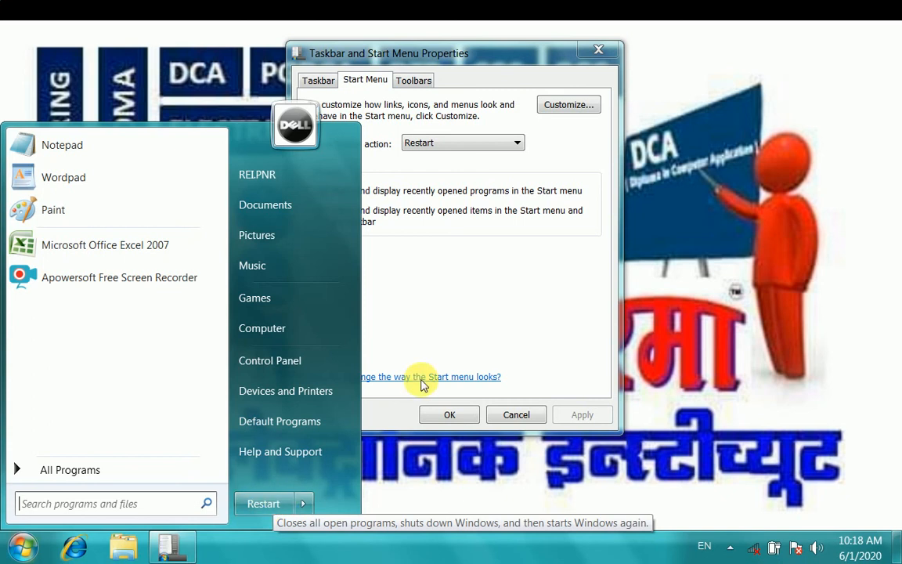
{"action": "left_click", "coordinate": [447, 350]}
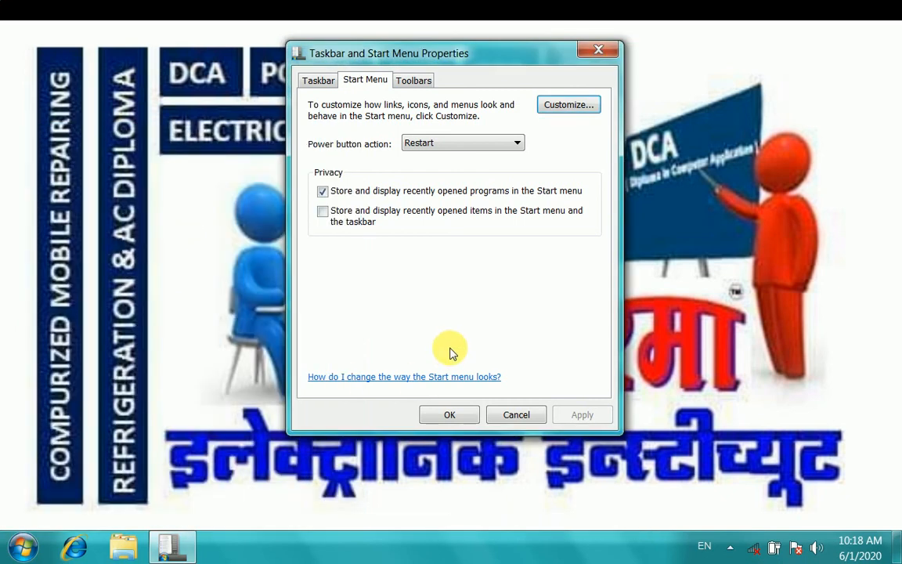
Set the power button action back to Shut down and apply the change.
{"action": "left_click", "coordinate": [507, 141]}
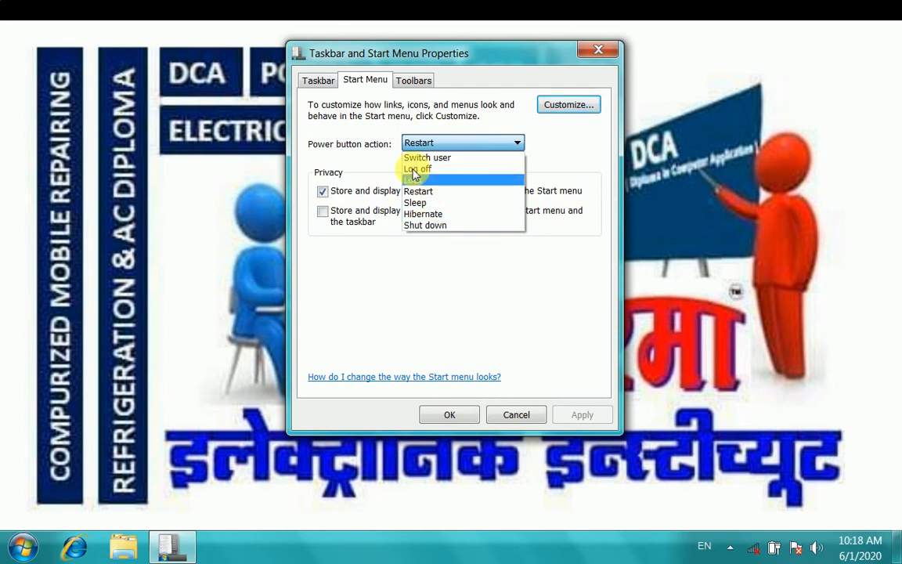
{"action": "left_click", "coordinate": [426, 226]}
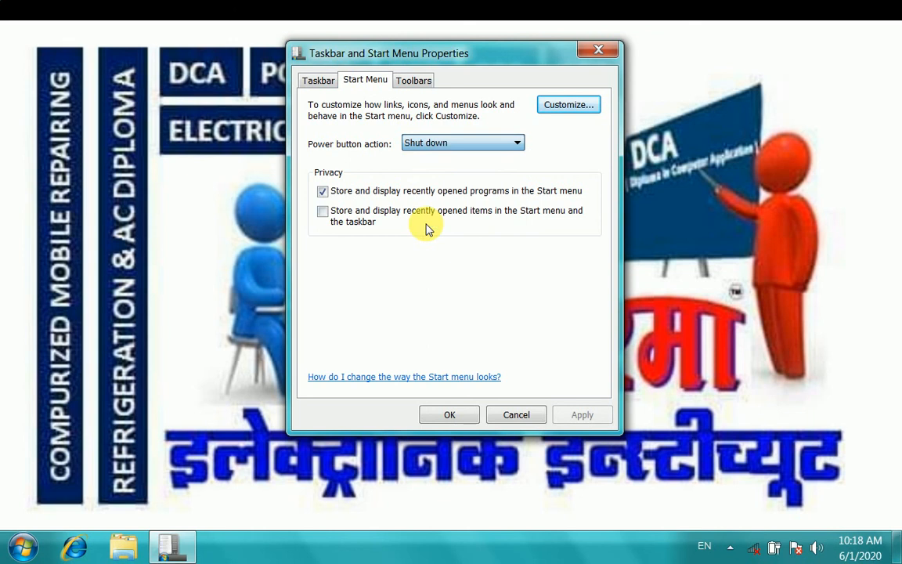
{"action": "left_click", "coordinate": [470, 146]}
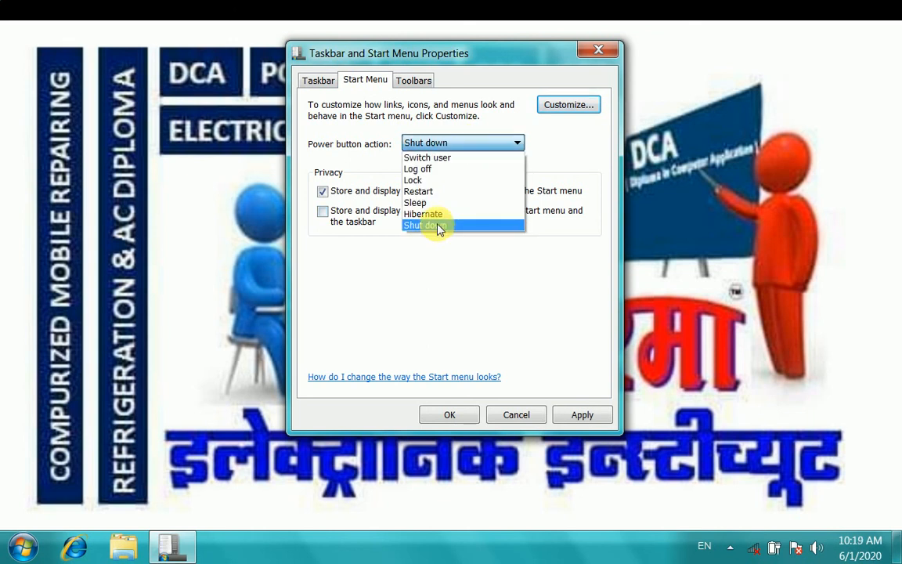
{"action": "left_click", "coordinate": [439, 227]}
{"action": "left_click", "coordinate": [581, 415]}
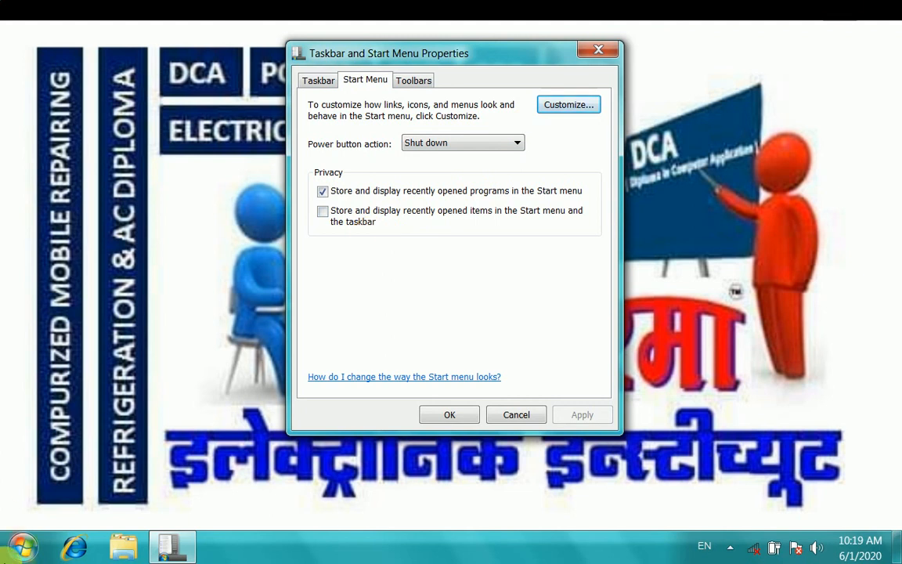
Look over the program list in the Start menu and move the properties dialog aside to uncover the desktop.
{"action": "left_click", "coordinate": [14, 546]}
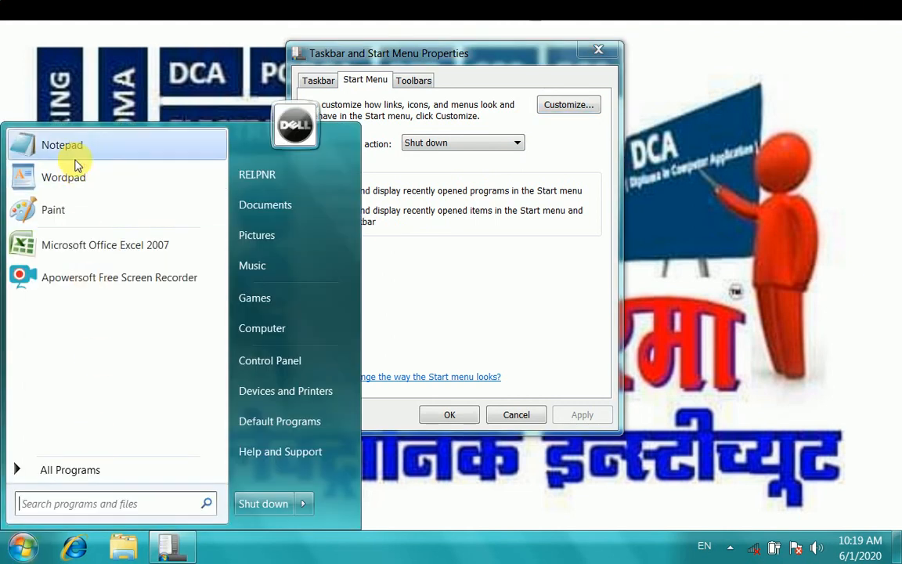
{"action": "left_click", "coordinate": [374, 236]}
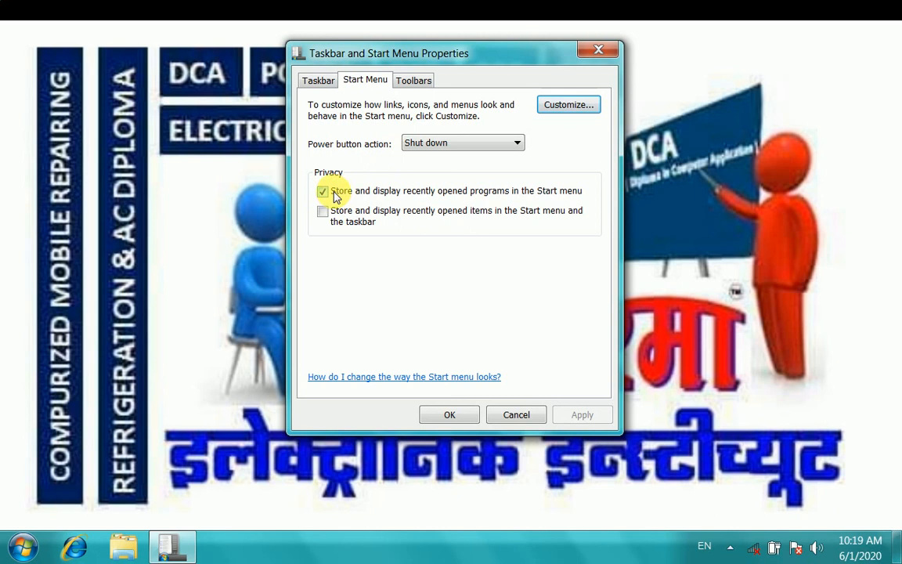
{"action": "left_click", "coordinate": [22, 547]}
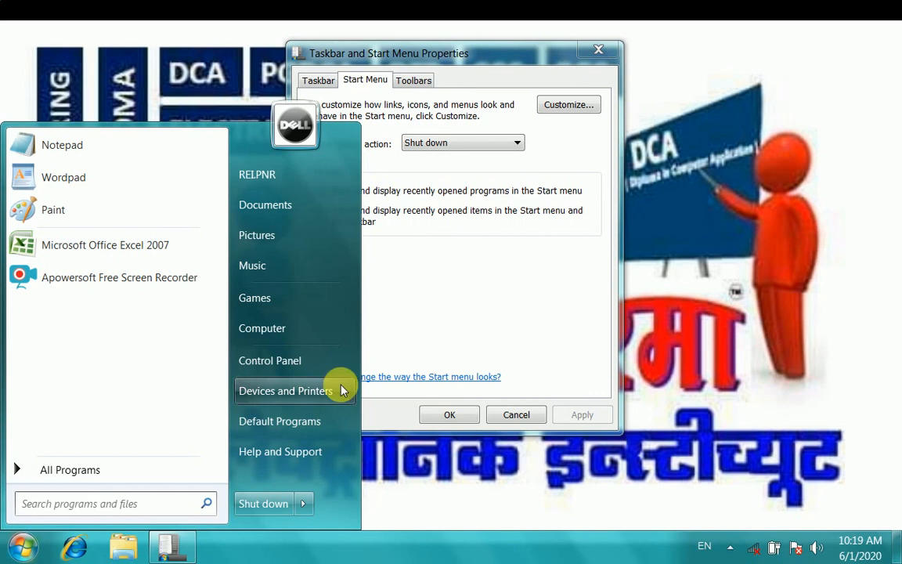
{"action": "left_click", "coordinate": [483, 478]}
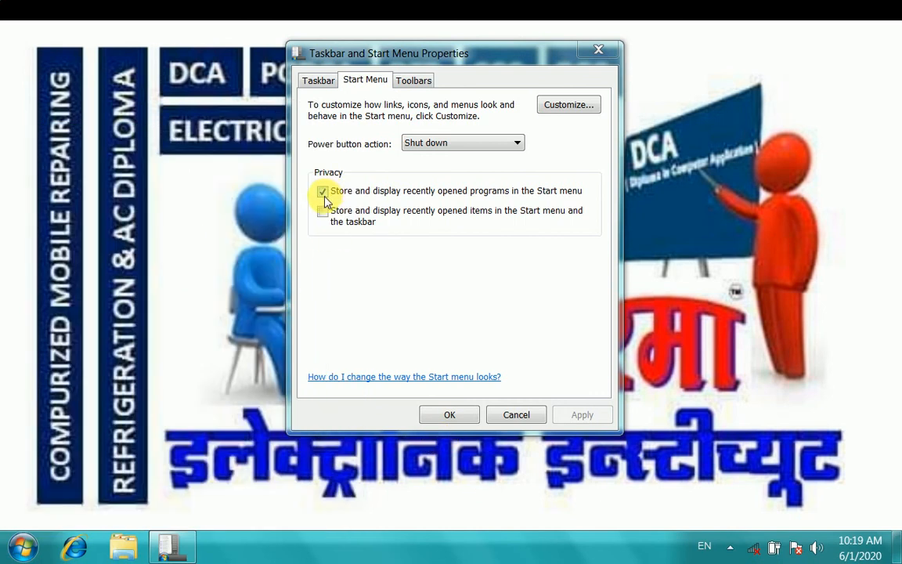
{"action": "left_click_drag", "start_coordinate": [477, 60], "coordinate": [553, 67]}
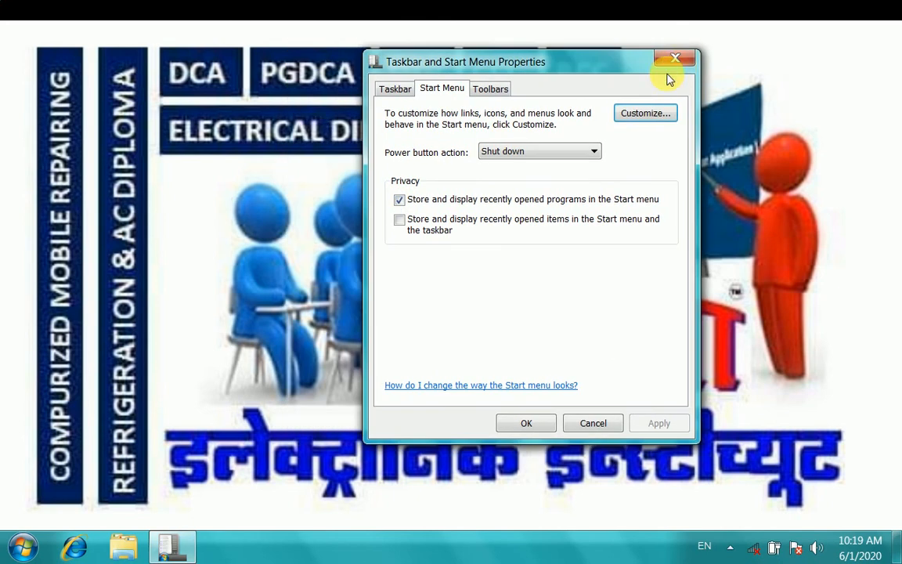
{"action": "left_click", "coordinate": [567, 65]}
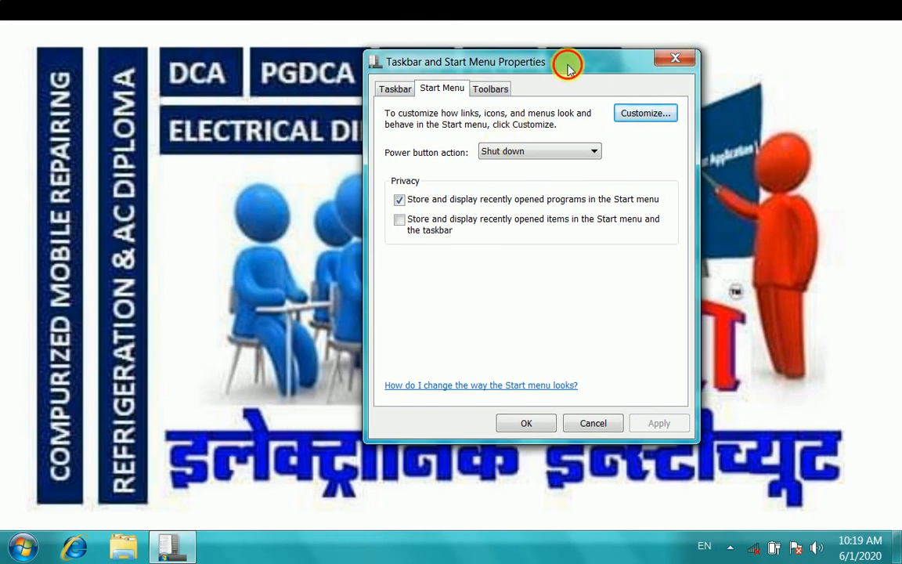
{"action": "left_click_drag", "start_coordinate": [568, 65], "coordinate": [761, 49]}
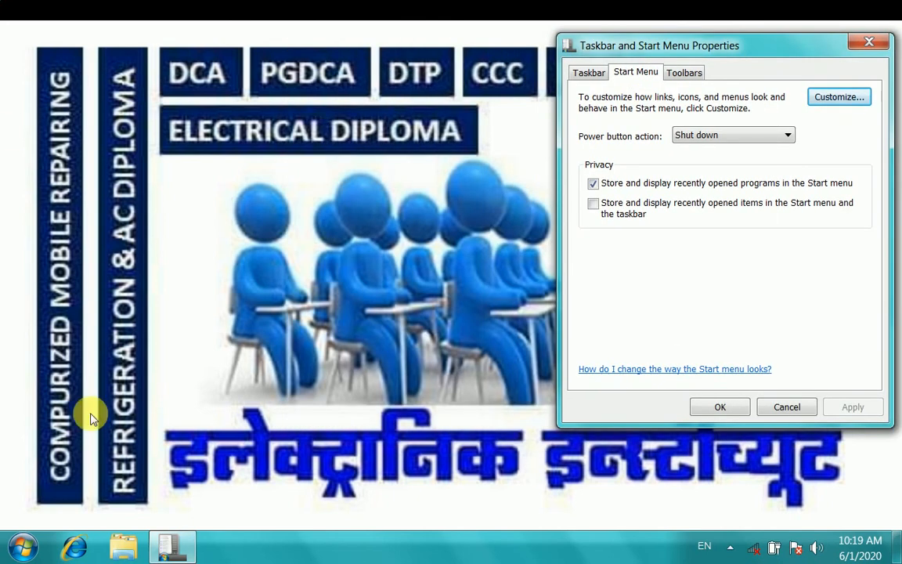
Turn on the display of desktop icons and compare them with the programs listed in the Start menu.
{"action": "right_click", "coordinate": [233, 134]}
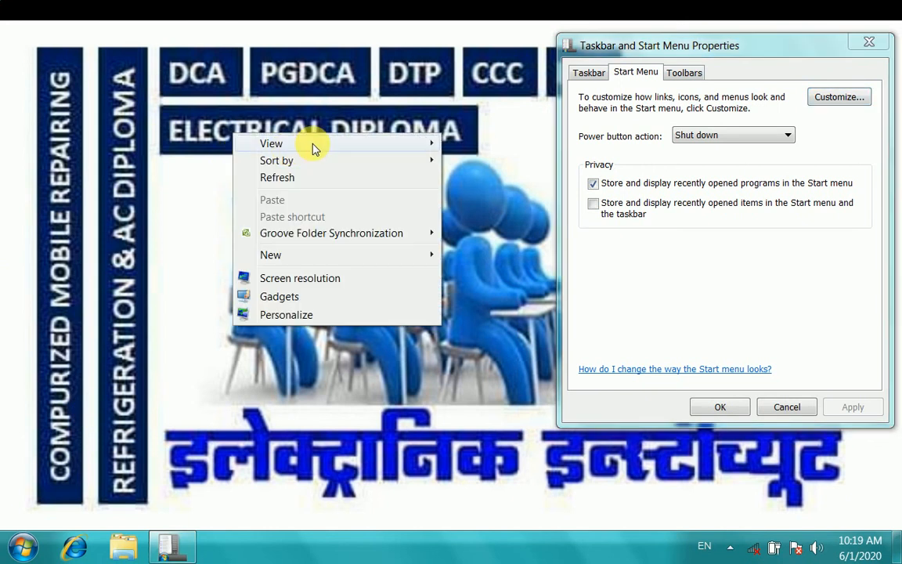
{"action": "mouse_move", "coordinate": [427, 144]}
{"action": "left_click", "coordinate": [489, 241]}
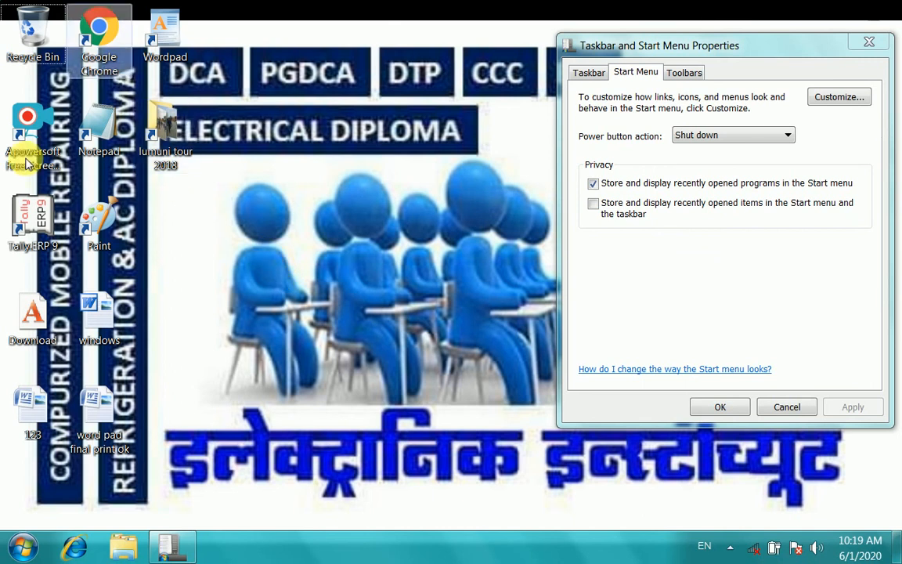
{"action": "key", "text": "super"}
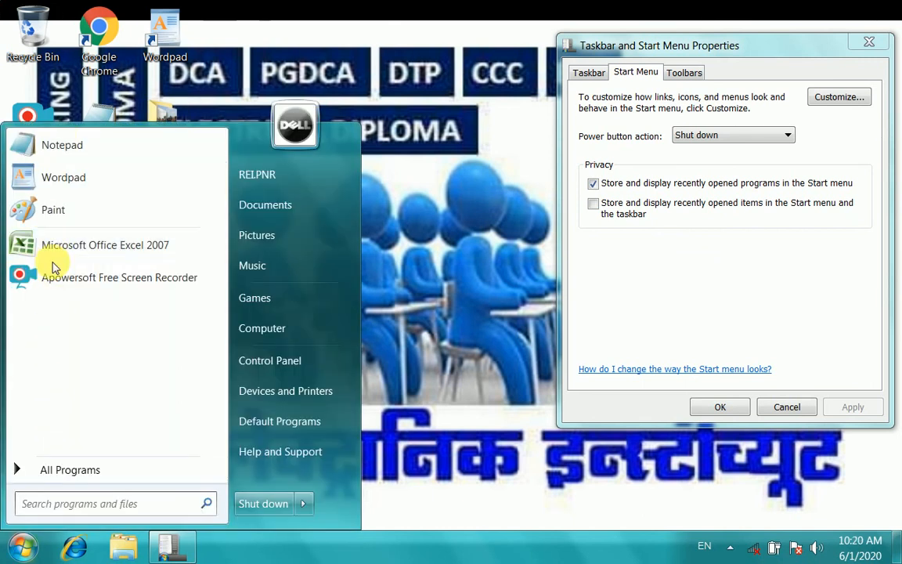
{"action": "left_click", "coordinate": [412, 62]}
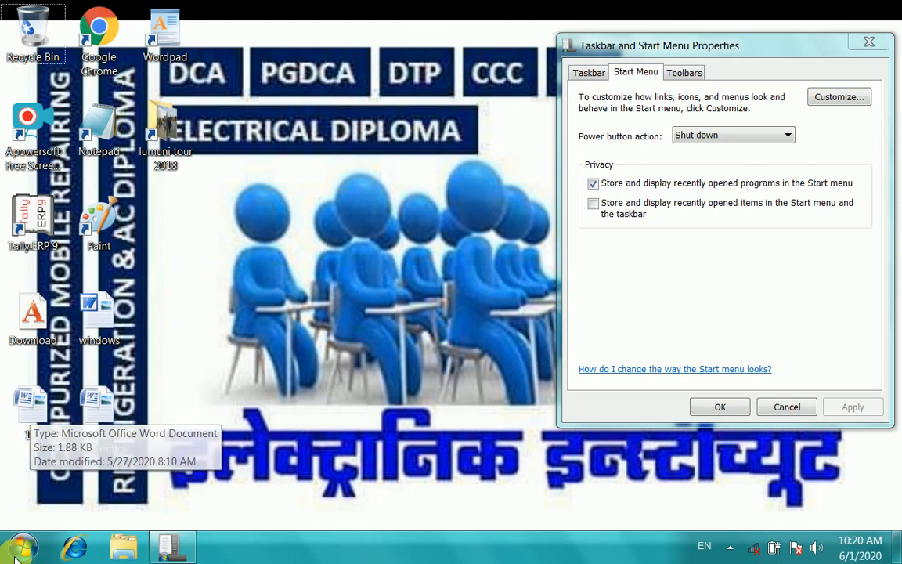
Open the 123 document from the desktop in Word, close it and check the program list in the Start menu.
{"action": "key", "text": "super"}
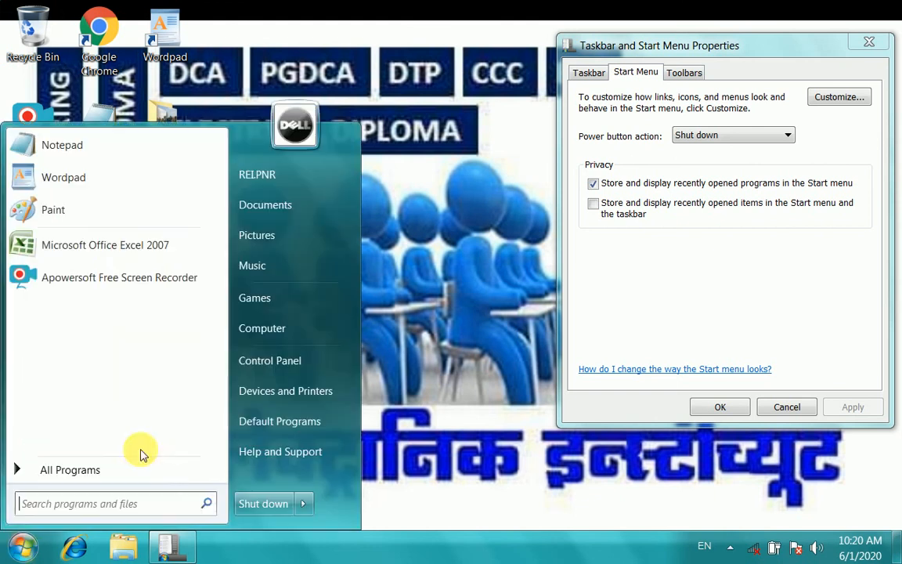
{"action": "left_click", "coordinate": [440, 246]}
{"action": "left_click", "coordinate": [38, 403]}
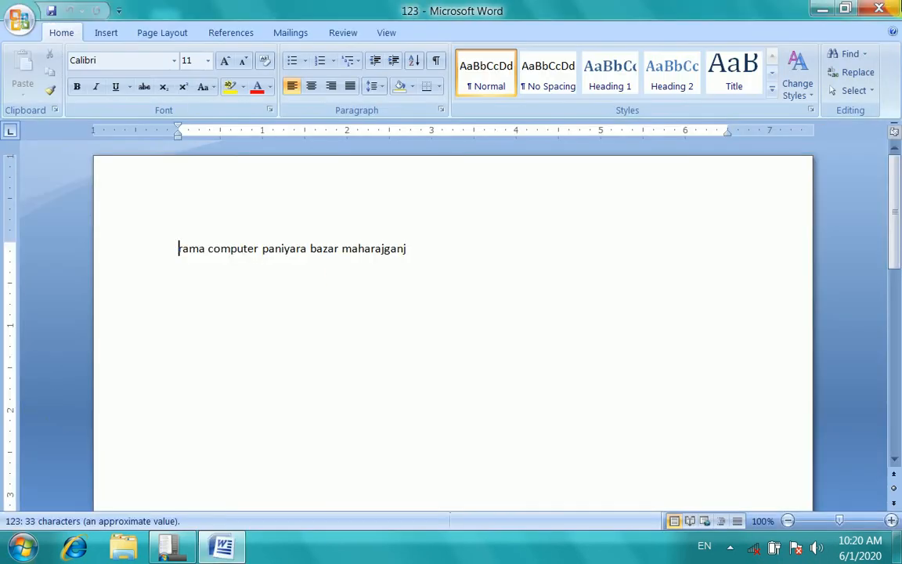
{"action": "left_click", "coordinate": [883, 6]}
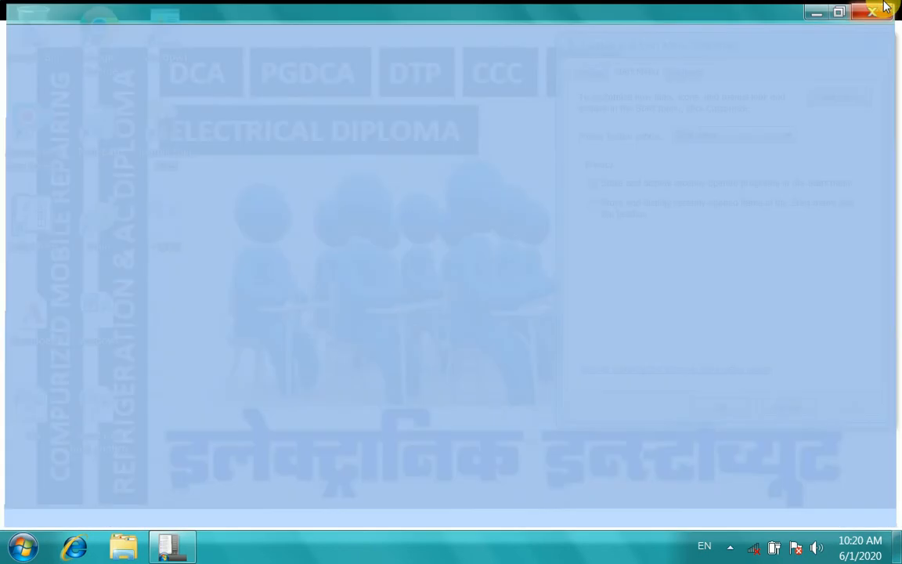
{"action": "left_click", "coordinate": [9, 553]}
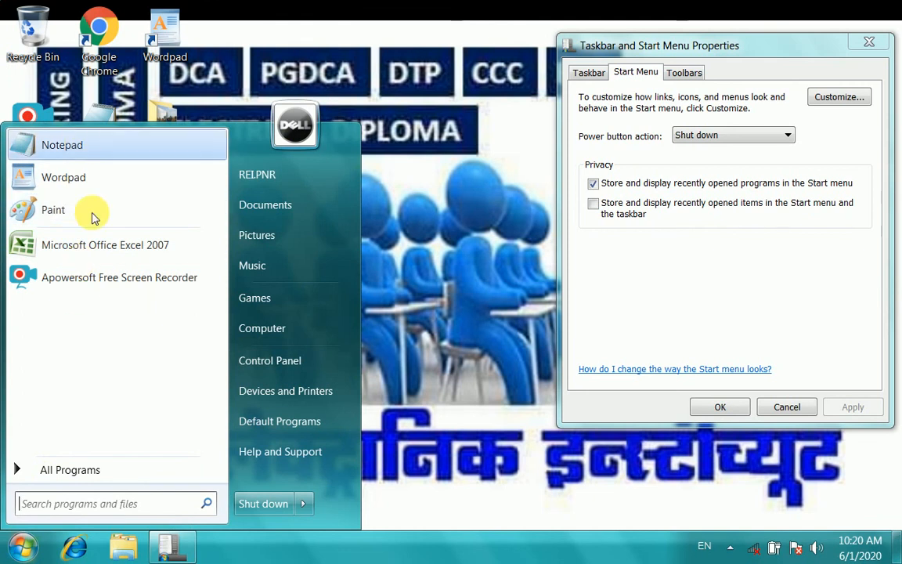
Turn off storing and displaying recently opened programs, apply the change, close the properties dialog and check the Start menu.
{"action": "left_click", "coordinate": [593, 183]}
{"action": "left_click", "coordinate": [853, 406]}
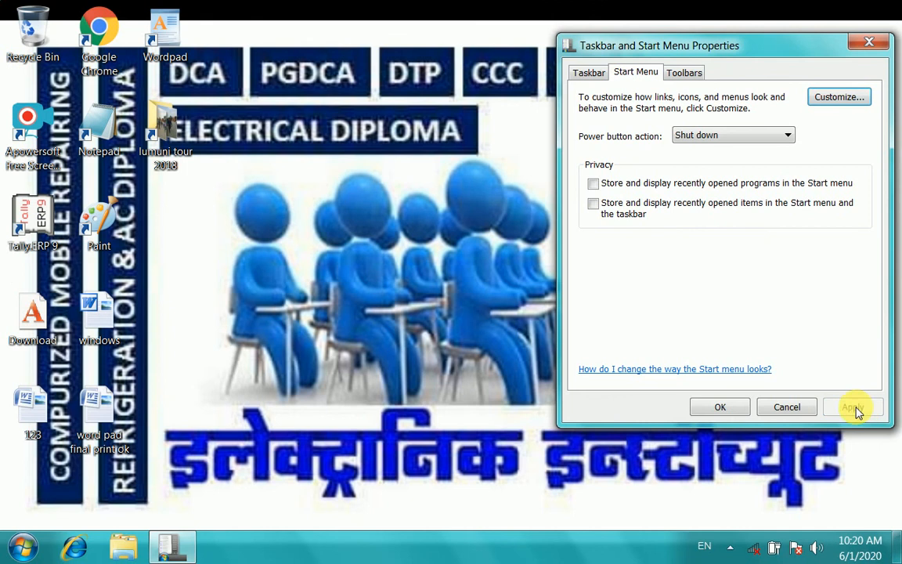
{"action": "left_click", "coordinate": [706, 407]}
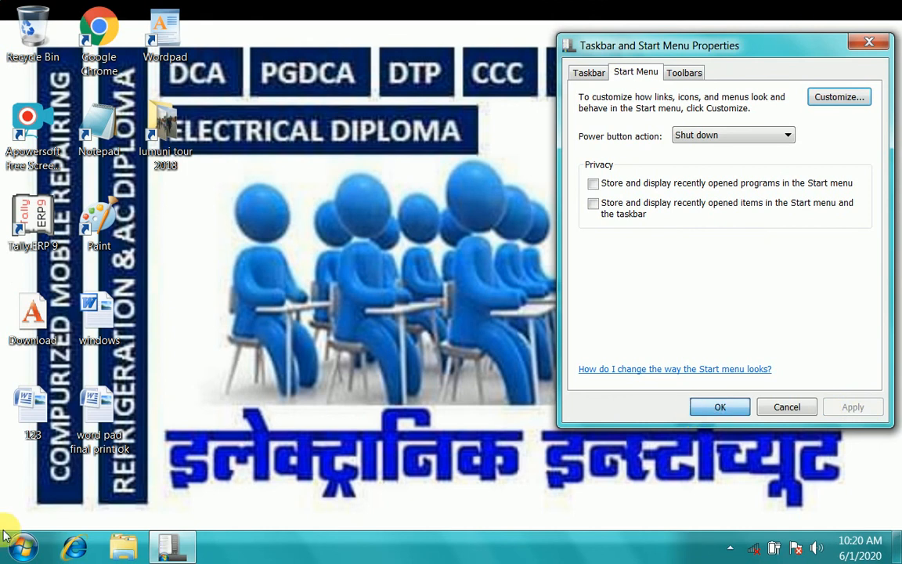
{"action": "left_click", "coordinate": [10, 555]}
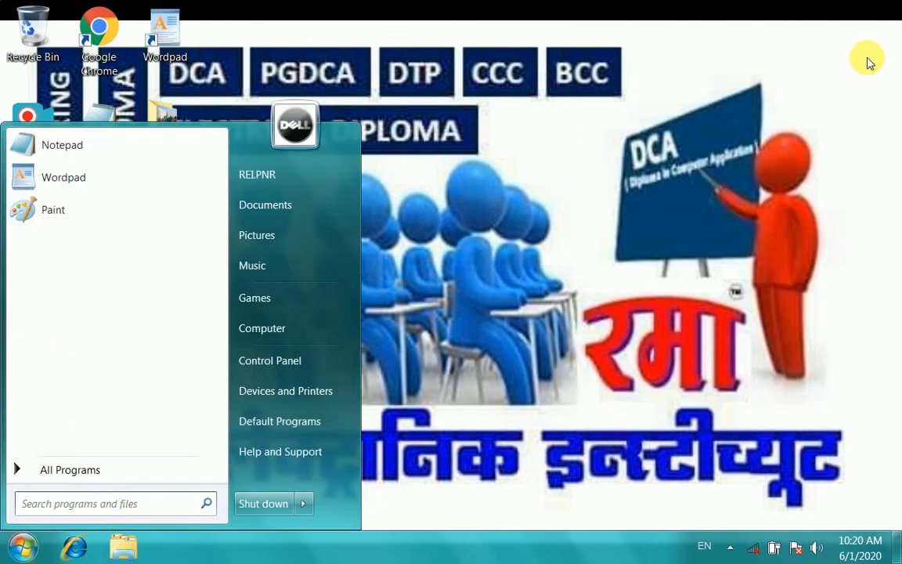
{"action": "left_click", "coordinate": [334, 267]}
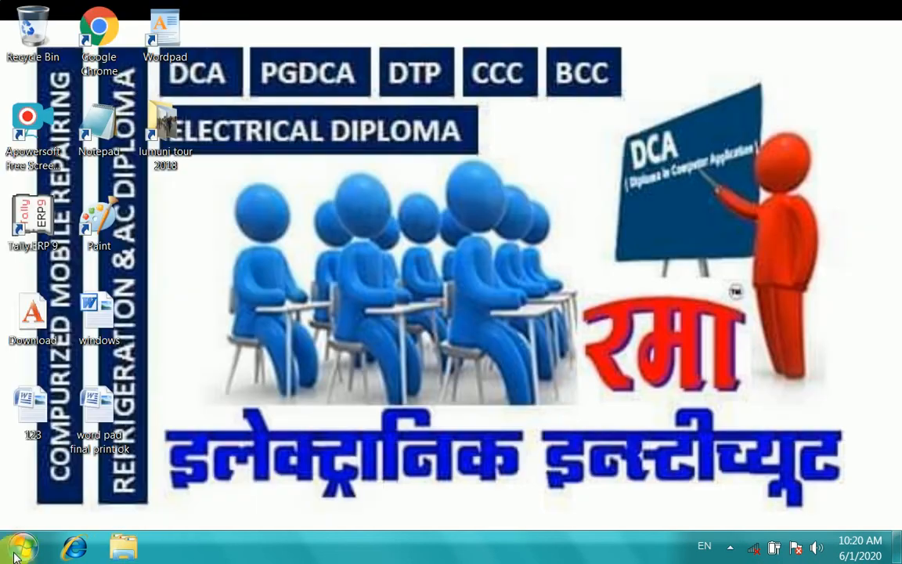
Launch Microsoft Office Excel 2007 from the Start menu, close it and check whether the Start menu lists it.
{"action": "left_click", "coordinate": [18, 552]}
{"action": "left_click", "coordinate": [76, 471]}
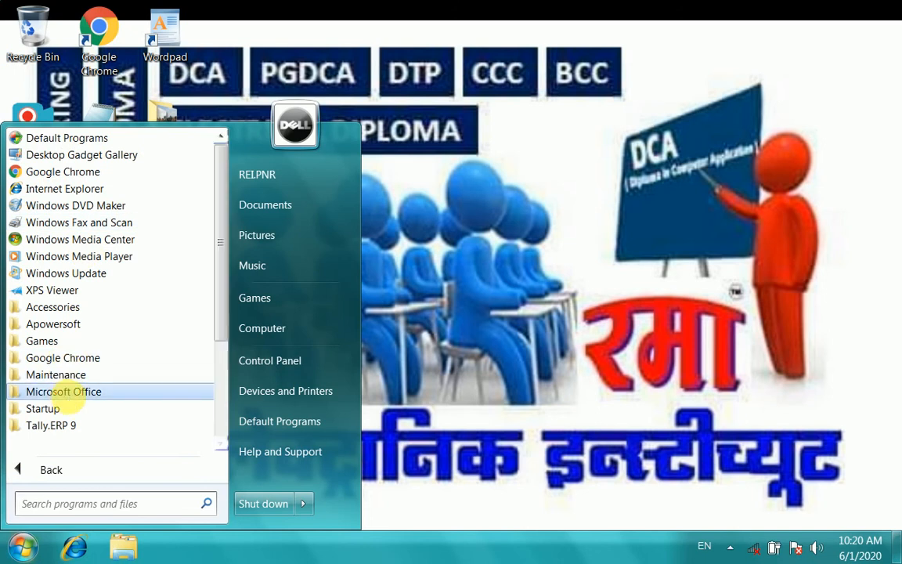
{"action": "left_click", "coordinate": [67, 394]}
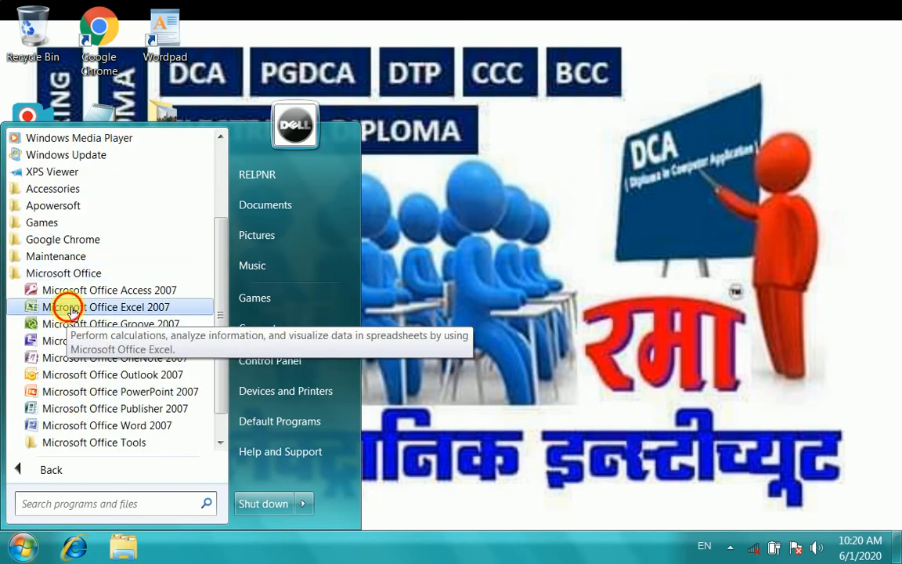
{"action": "left_click", "coordinate": [69, 310]}
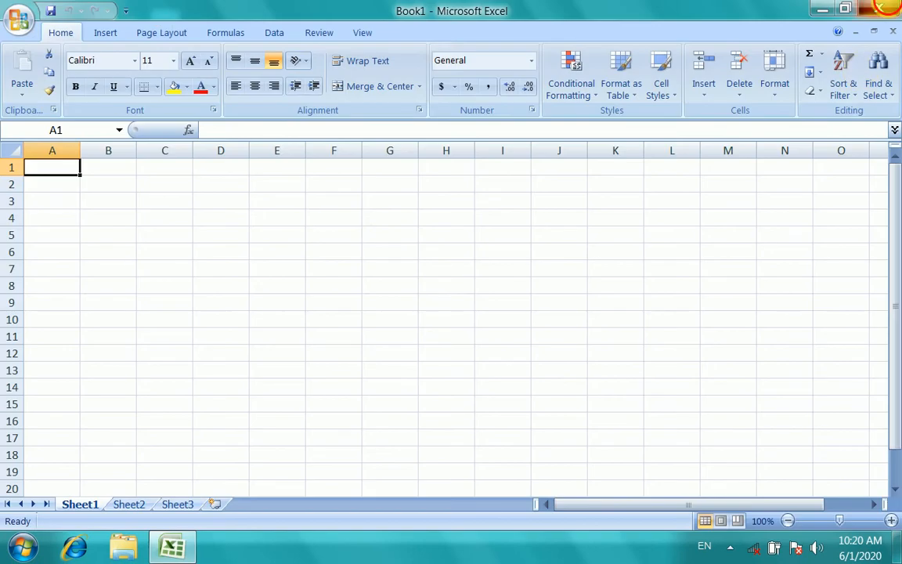
{"action": "left_click", "coordinate": [881, 7]}
{"action": "left_click", "coordinate": [22, 547]}
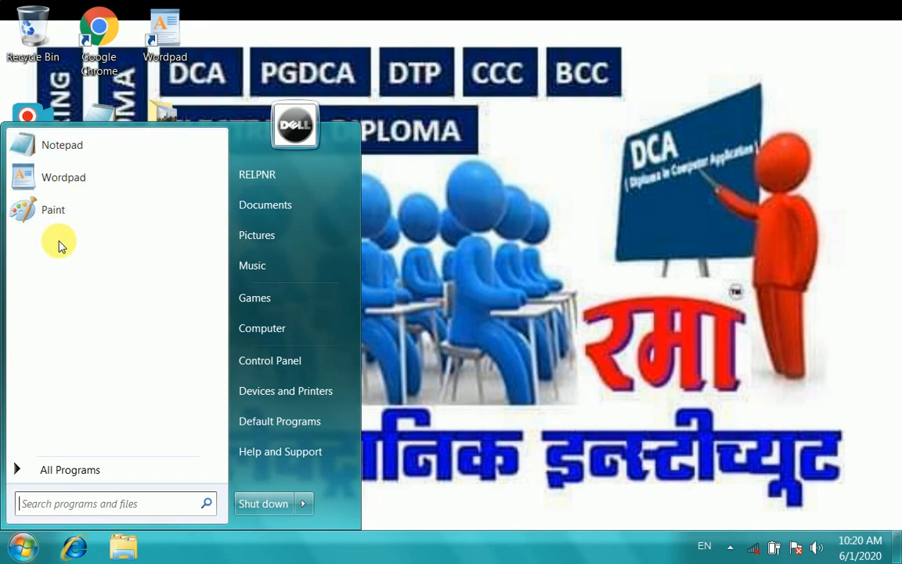
{"action": "left_click", "coordinate": [498, 422]}
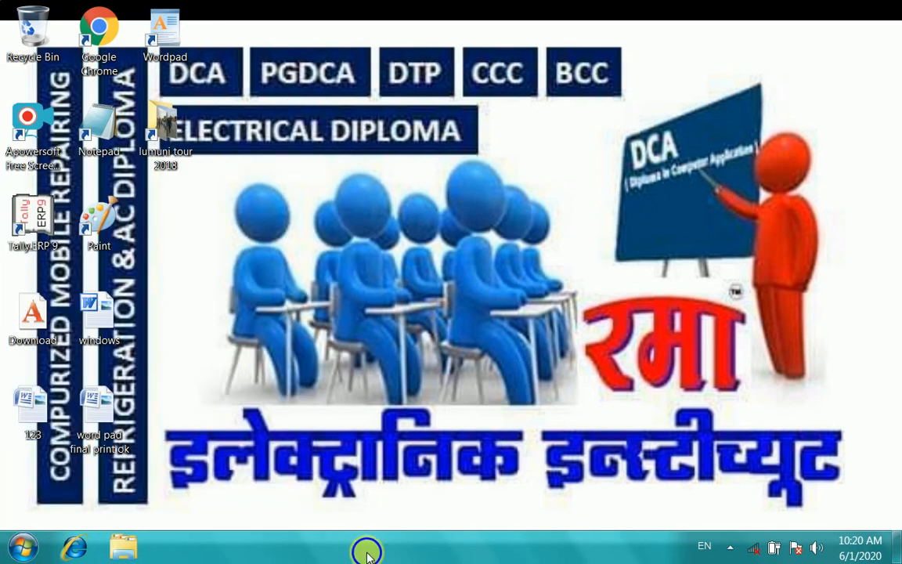
Turn on storing and displaying both recently opened programs and recently opened items in the taskbar and Start menu properties, then check the Start menu.
{"action": "right_click", "coordinate": [366, 547]}
{"action": "left_click", "coordinate": [420, 546]}
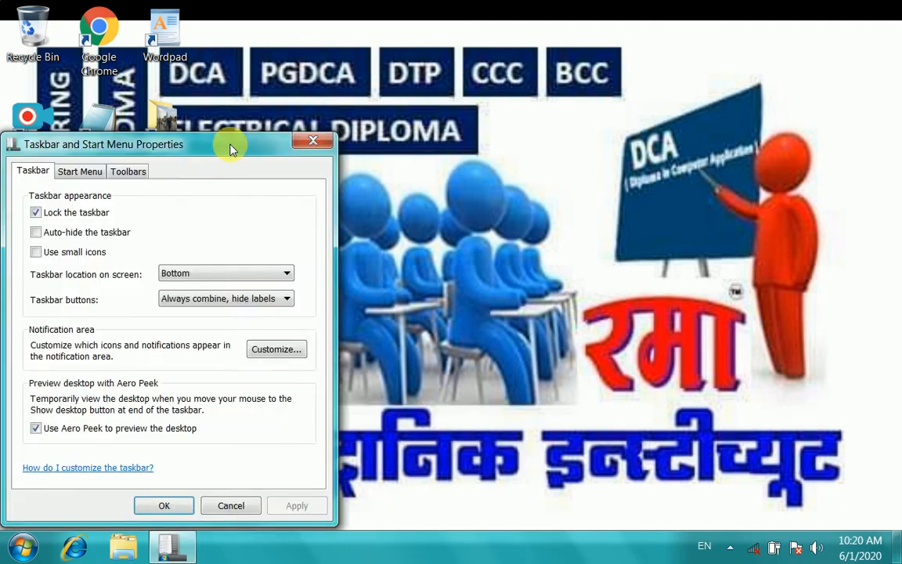
{"action": "left_click_drag", "start_coordinate": [227, 145], "coordinate": [648, 47]}
{"action": "left_click", "coordinate": [552, 42]}
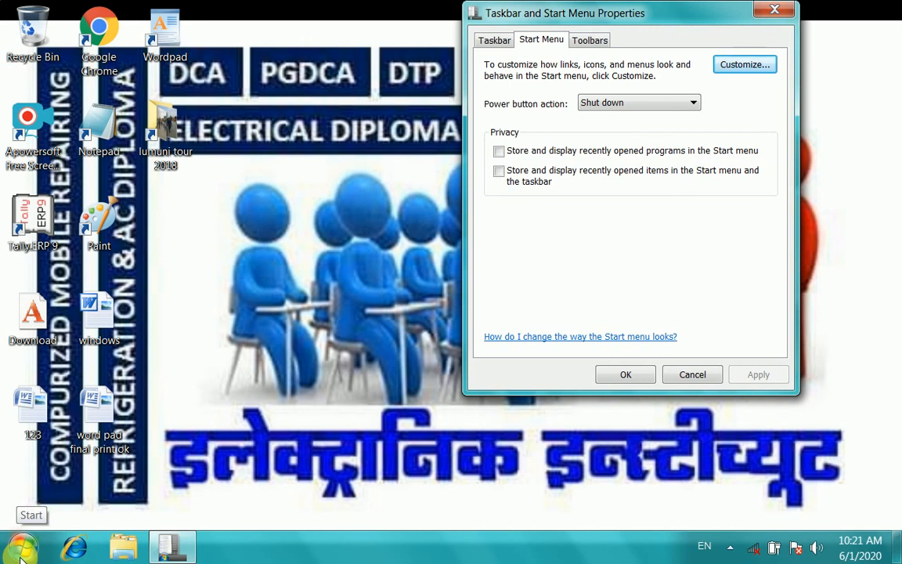
{"action": "left_click", "coordinate": [501, 153]}
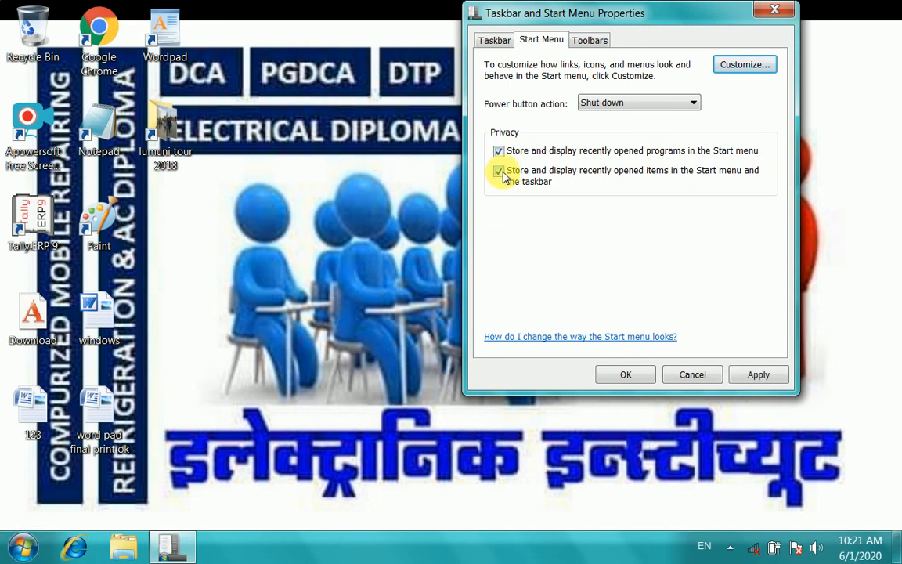
{"action": "left_click", "coordinate": [756, 372]}
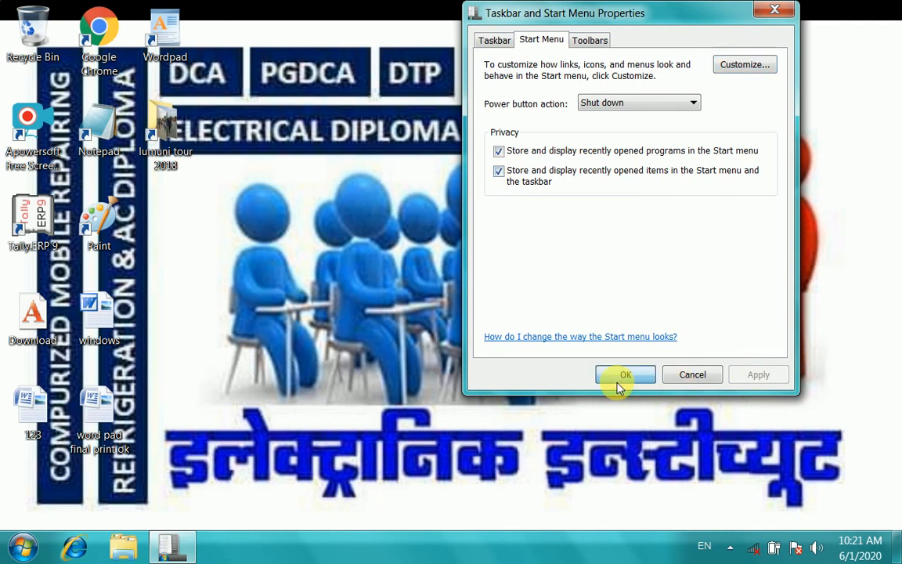
{"action": "left_click", "coordinate": [618, 382]}
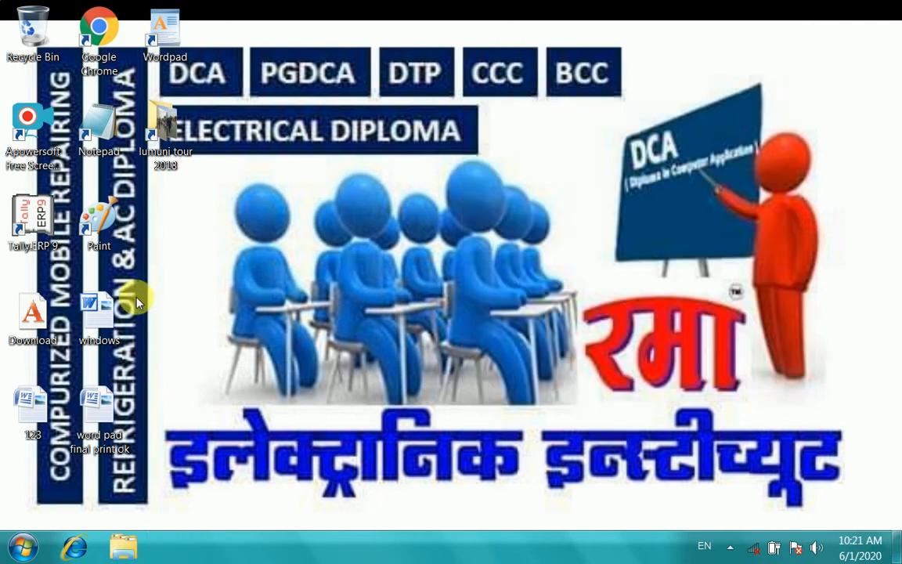
{"action": "left_click", "coordinate": [24, 547]}
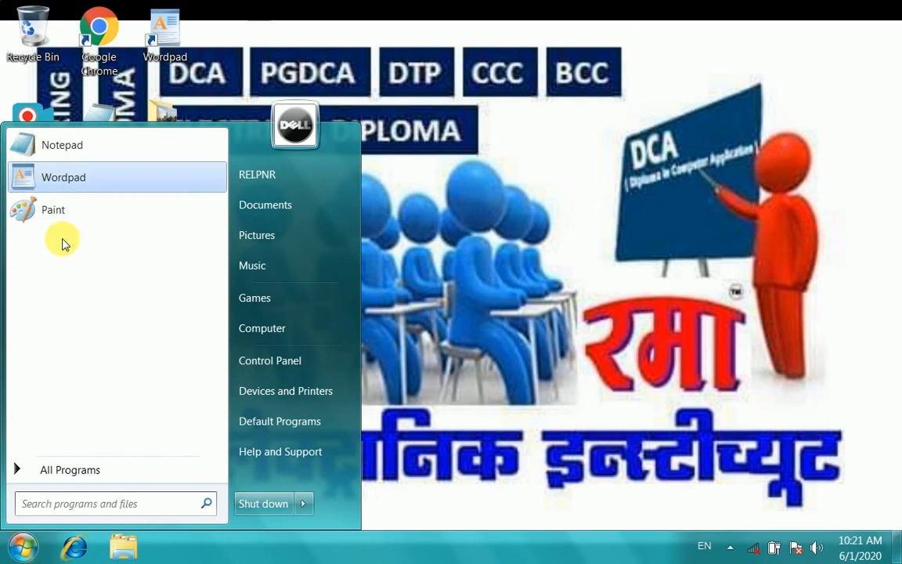
{"action": "left_click", "coordinate": [501, 259]}
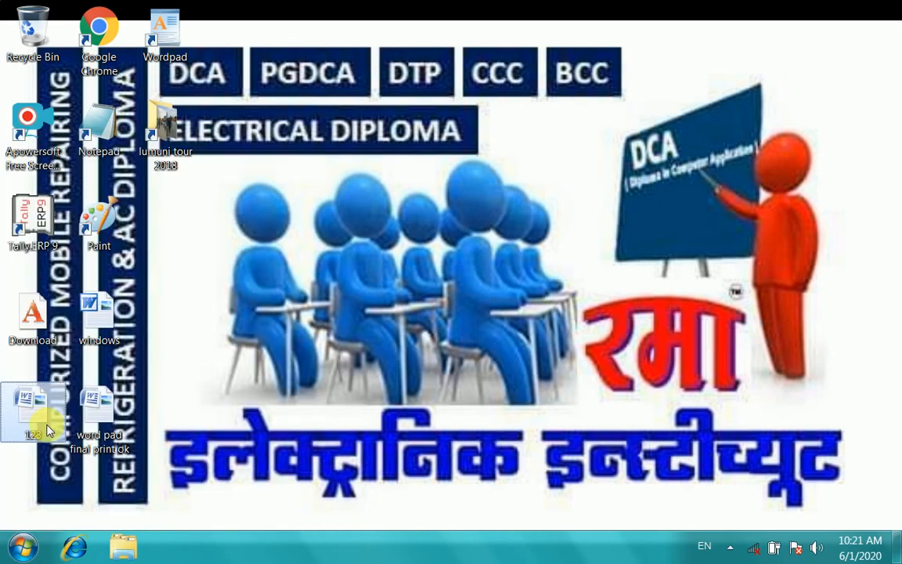
Run and close Microsoft Office Excel 2007 with both privacy options enabled, and check the Start menu for its entry.
{"action": "left_click", "coordinate": [24, 547]}
{"action": "left_click", "coordinate": [59, 467]}
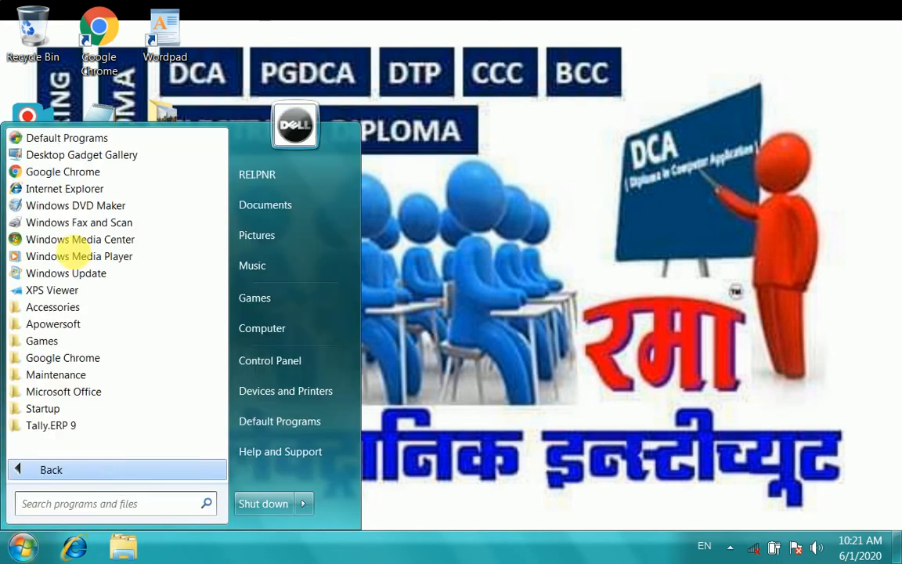
{"action": "left_click", "coordinate": [60, 391]}
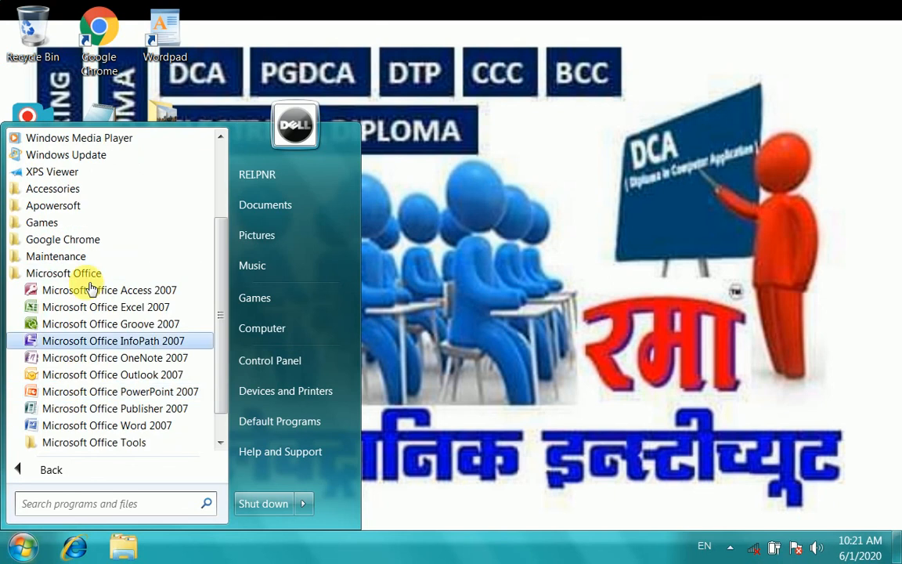
{"action": "left_click", "coordinate": [84, 307]}
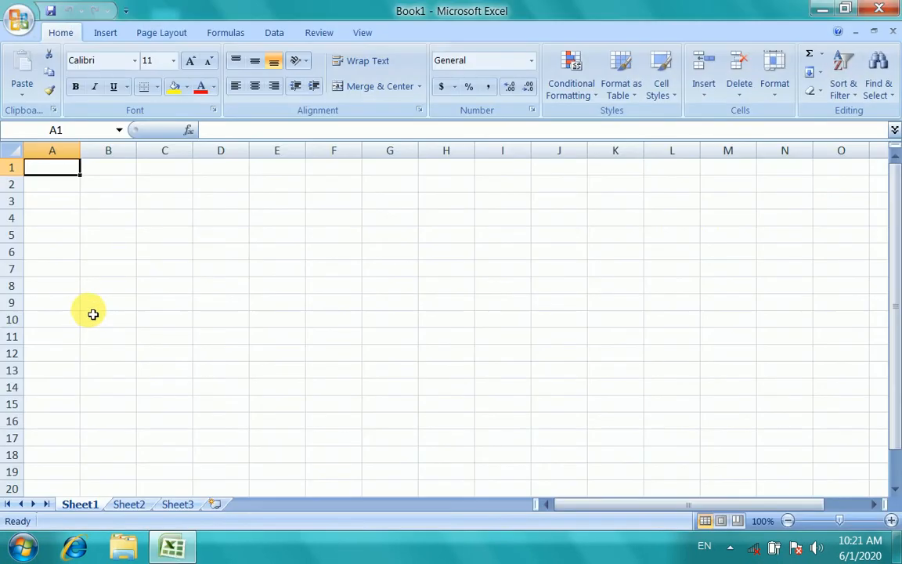
{"action": "left_click", "coordinate": [896, 7]}
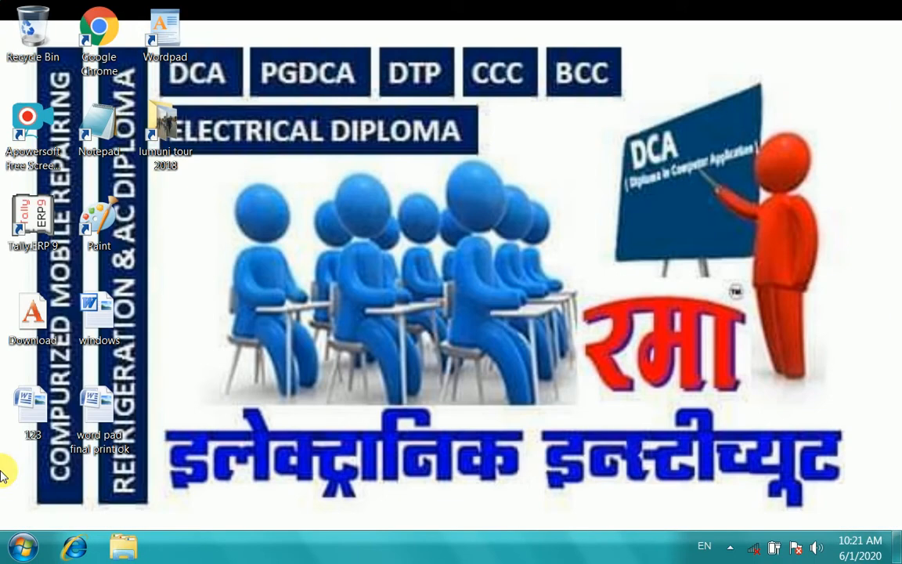
{"action": "left_click", "coordinate": [20, 546]}
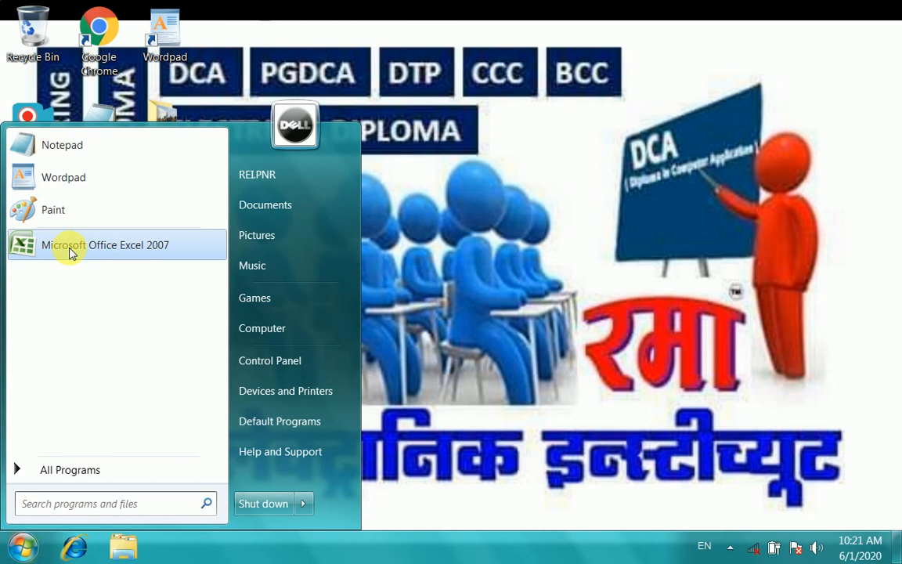
{"action": "left_click", "coordinate": [395, 398]}
Reopen the taskbar and Start menu properties and compare the two privacy options with the program list in the Start menu.
{"action": "right_click", "coordinate": [403, 548]}
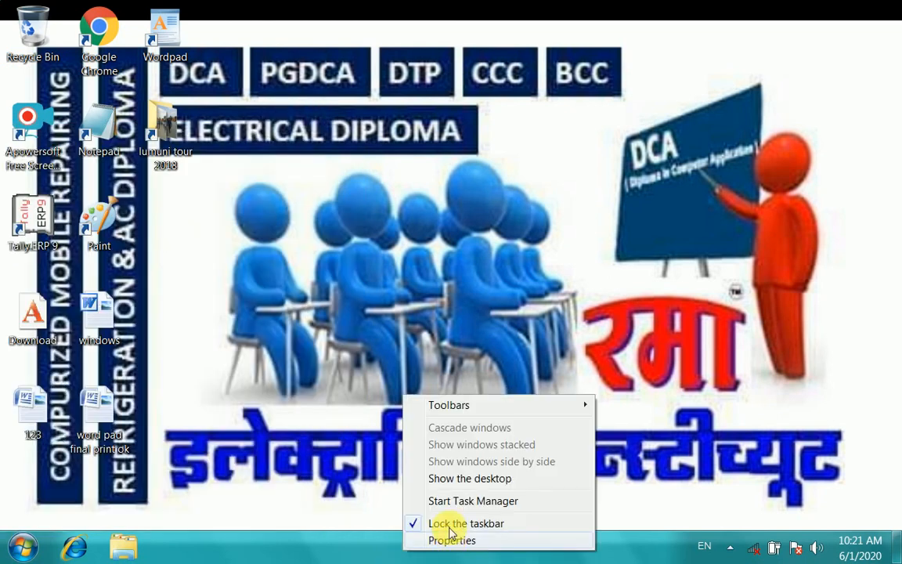
{"action": "left_click", "coordinate": [451, 540]}
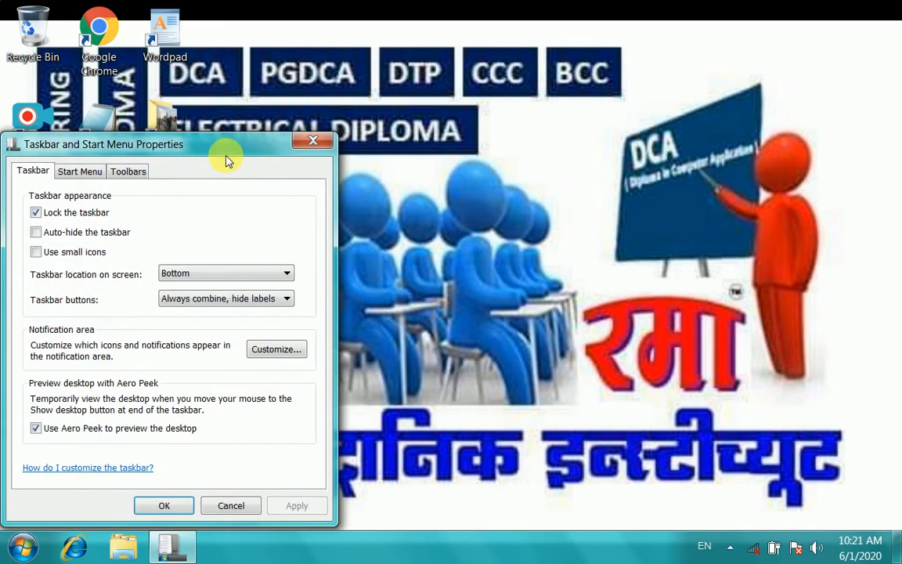
{"action": "left_click_drag", "start_coordinate": [227, 141], "coordinate": [578, 36]}
{"action": "left_click", "coordinate": [517, 99]}
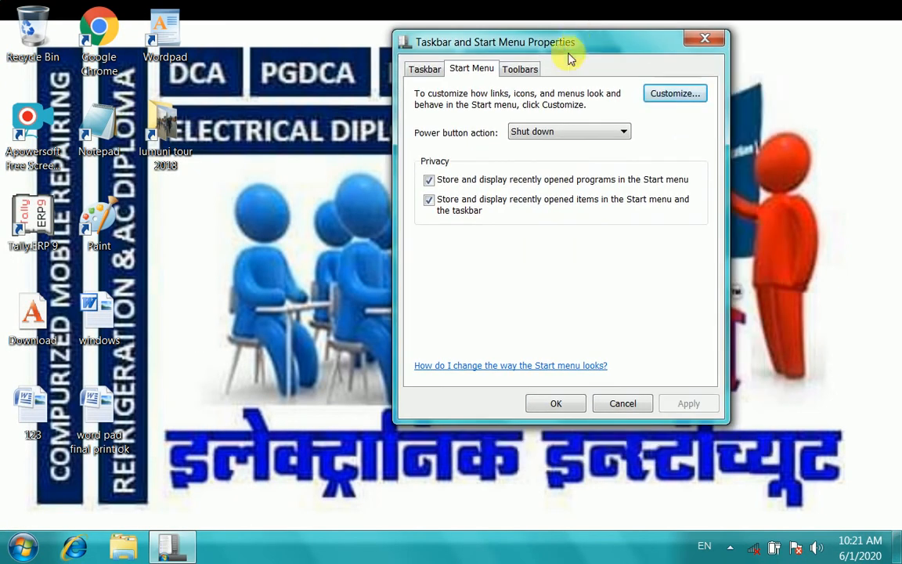
{"action": "left_click", "coordinate": [22, 545]}
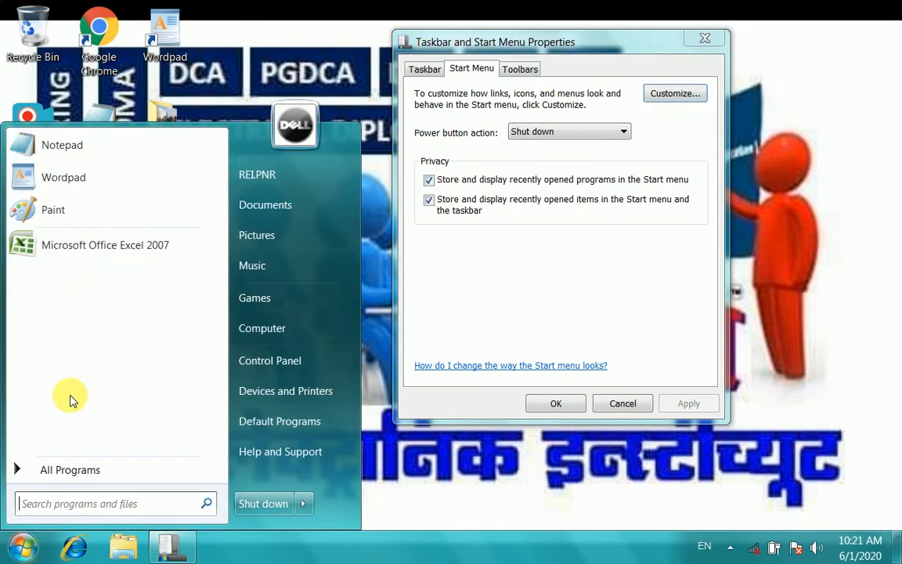
{"action": "left_click", "coordinate": [429, 200]}
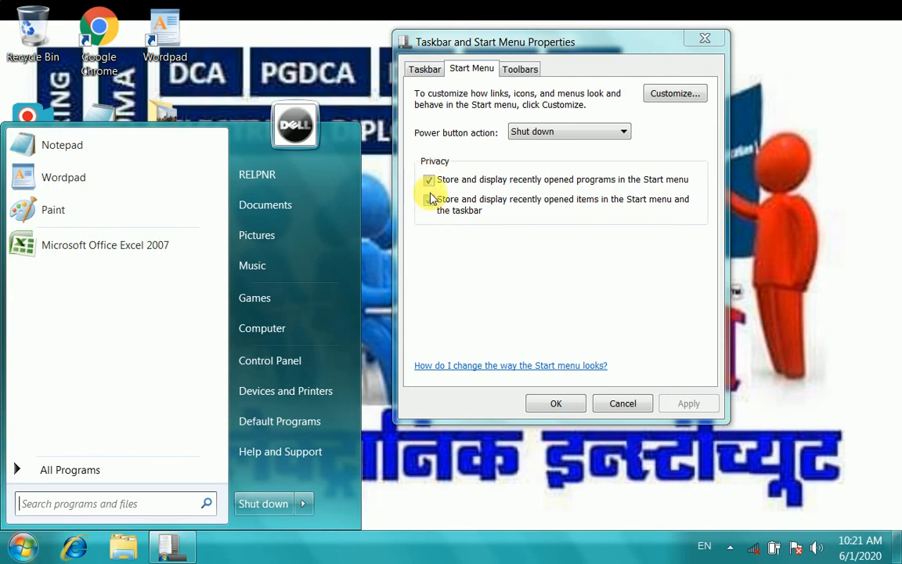
{"action": "left_click", "coordinate": [429, 200]}
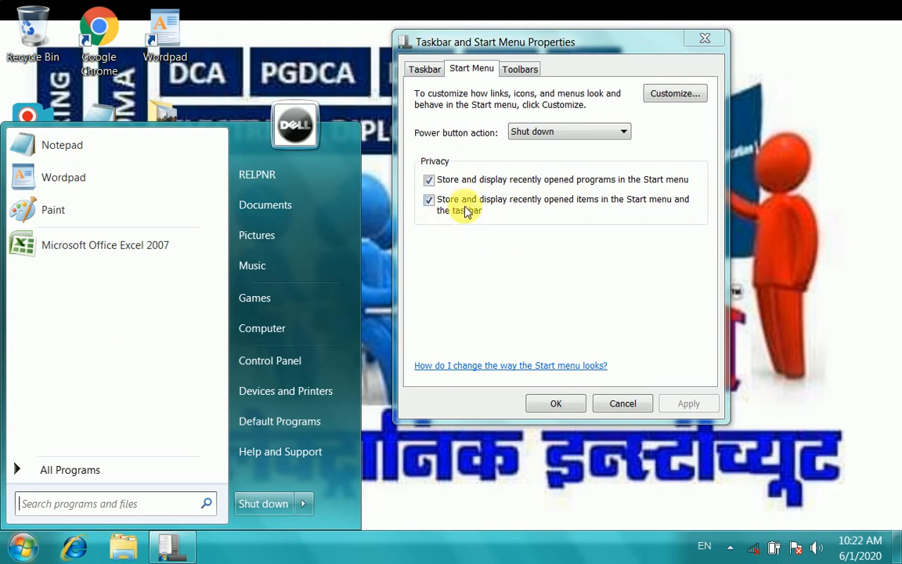
{"action": "left_click", "coordinate": [346, 77]}
{"action": "left_click", "coordinate": [9, 548]}
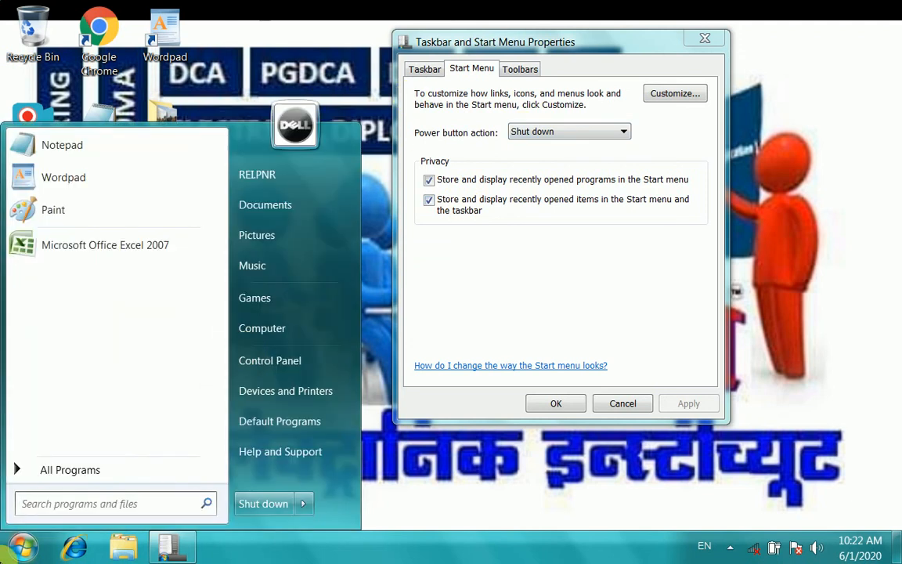
{"action": "left_click", "coordinate": [9, 553]}
Add the Address, Links and Desktop toolbars to the taskbar and close the taskbar and Start menu properties.
{"action": "left_click_drag", "start_coordinate": [587, 36], "coordinate": [486, 50]}
{"action": "left_click", "coordinate": [415, 80]}
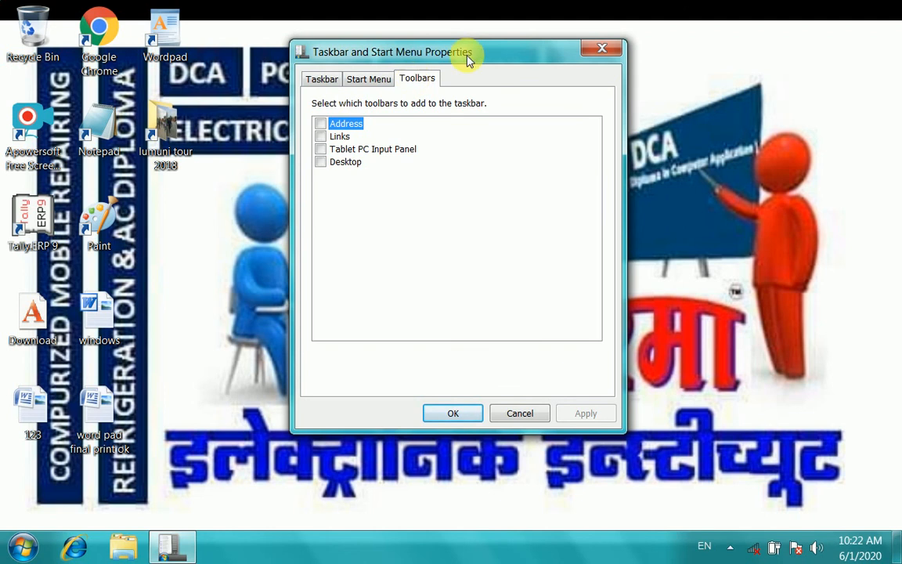
{"action": "left_click_drag", "start_coordinate": [461, 53], "coordinate": [449, 51]}
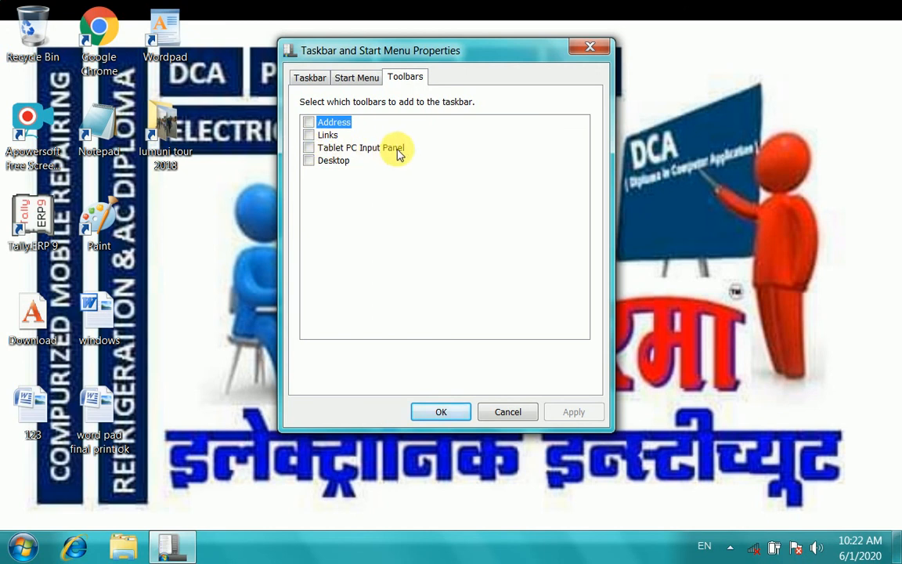
{"action": "left_click", "coordinate": [310, 124]}
{"action": "left_click", "coordinate": [310, 135]}
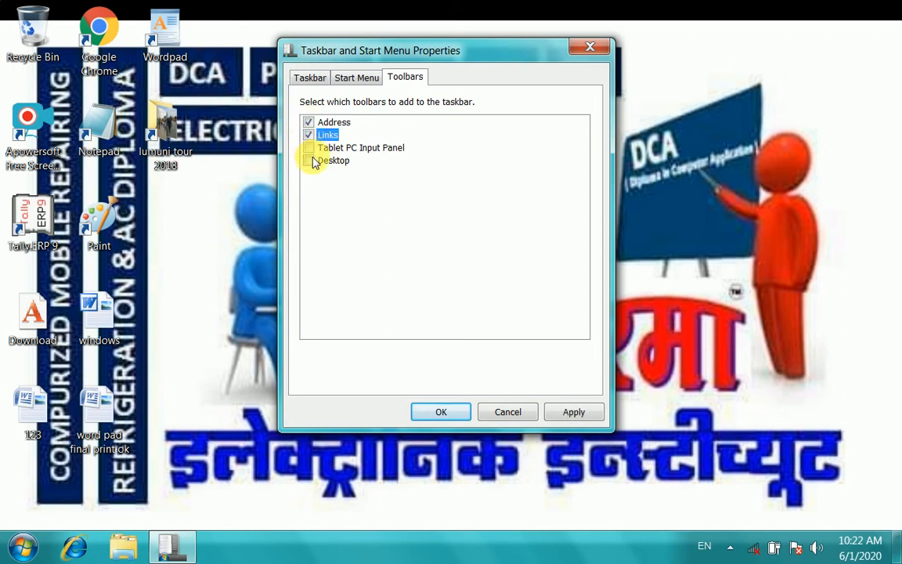
{"action": "left_click", "coordinate": [310, 161]}
{"action": "left_click", "coordinate": [569, 415]}
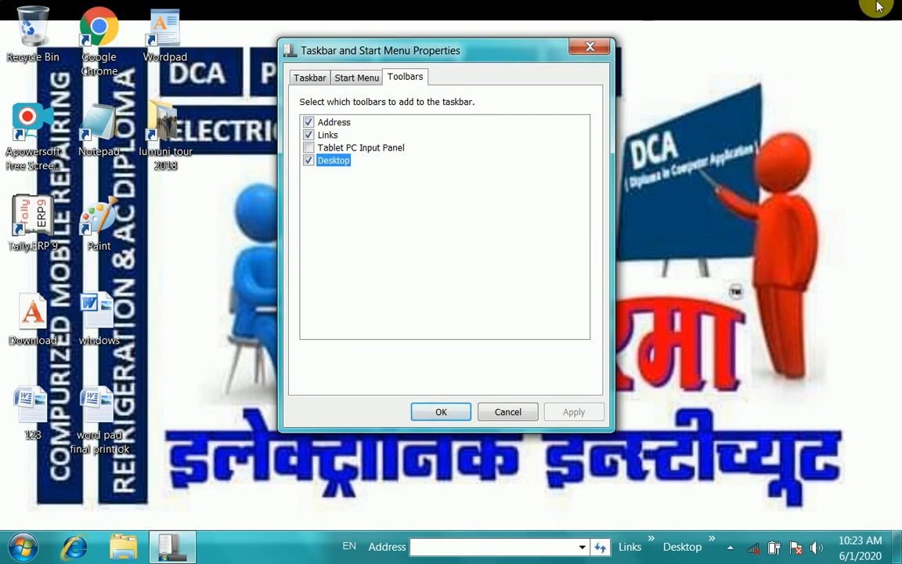
{"action": "left_click", "coordinate": [437, 413]}
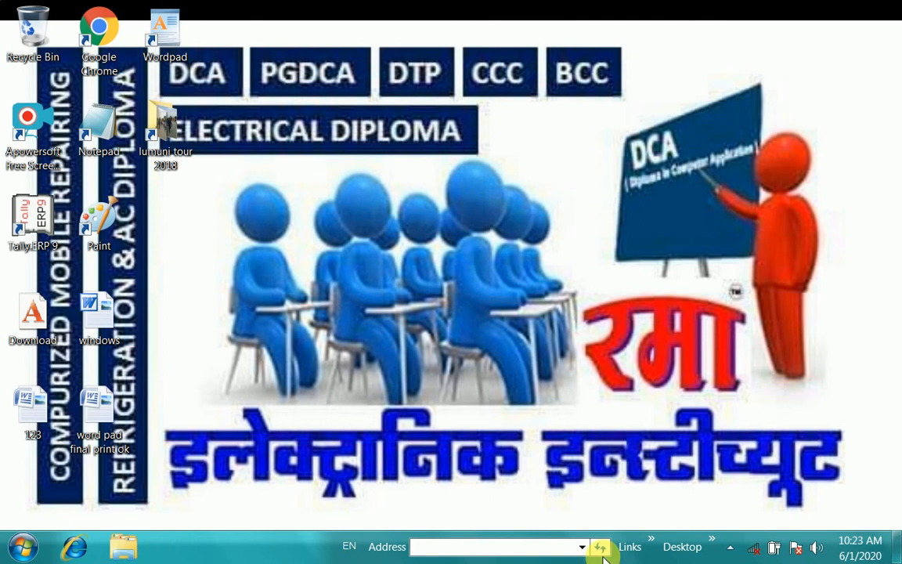
Look through the hidden contents of the Desktop and Links toolbars on the taskbar.
{"action": "left_click", "coordinate": [713, 546]}
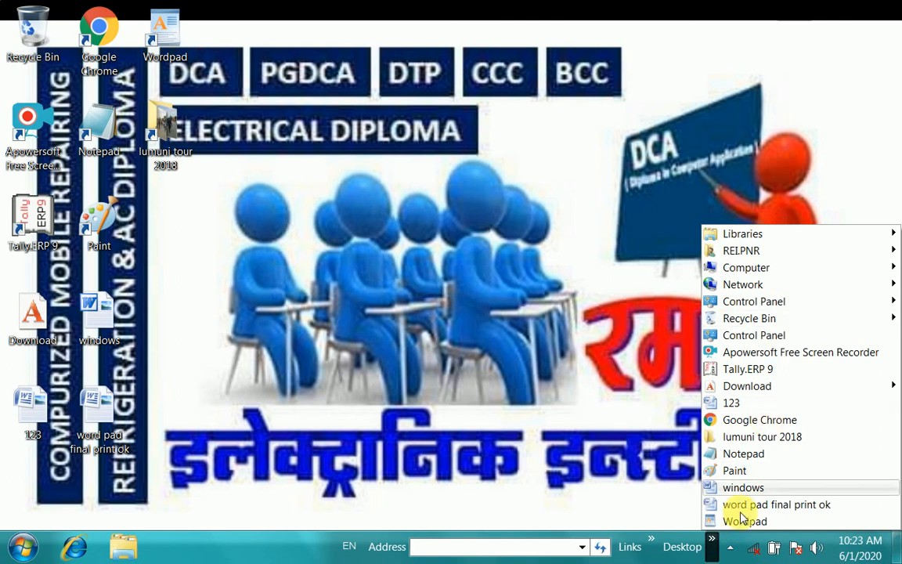
{"action": "left_click", "coordinate": [501, 333]}
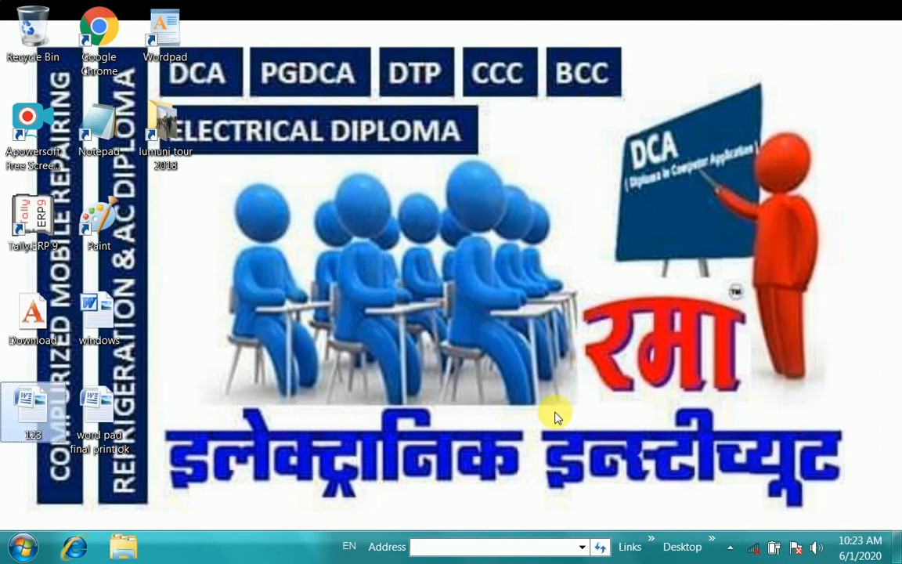
{"action": "left_click", "coordinate": [650, 541]}
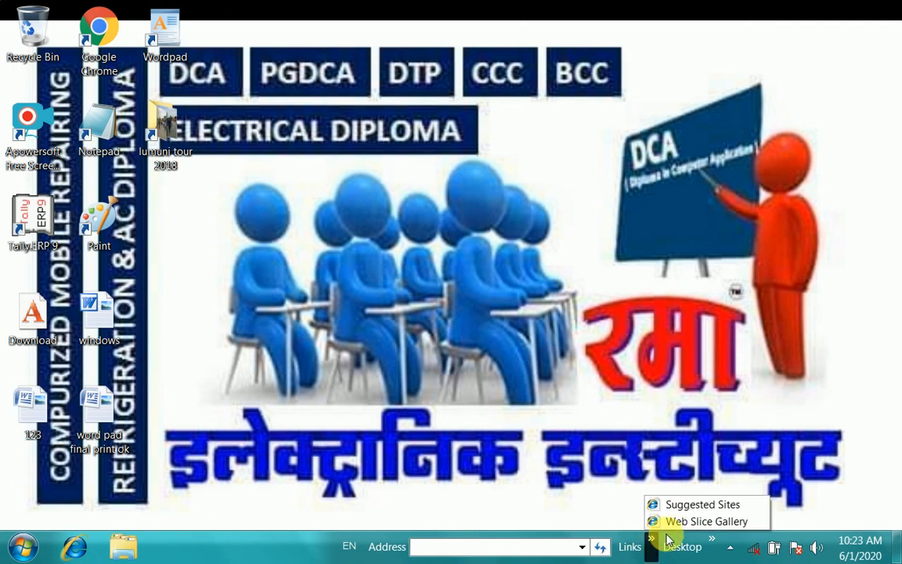
Open ramaelectronics.org from the taskbar's Address toolbar, dismiss the Internet Explorer 8 setup and close the browser.
{"action": "left_click", "coordinate": [459, 547]}
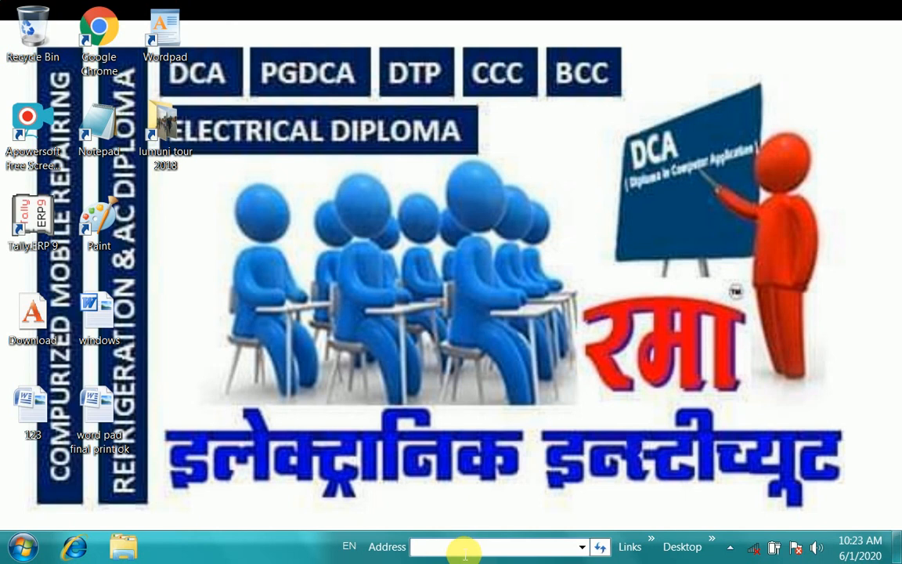
{"action": "type", "text": "ramaelectronics.org"}
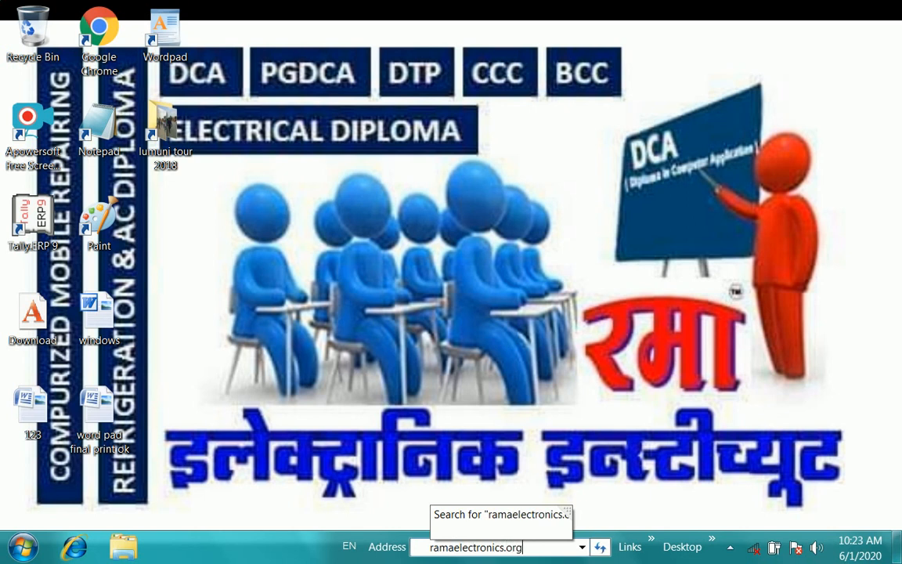
{"action": "key", "text": "Return"}
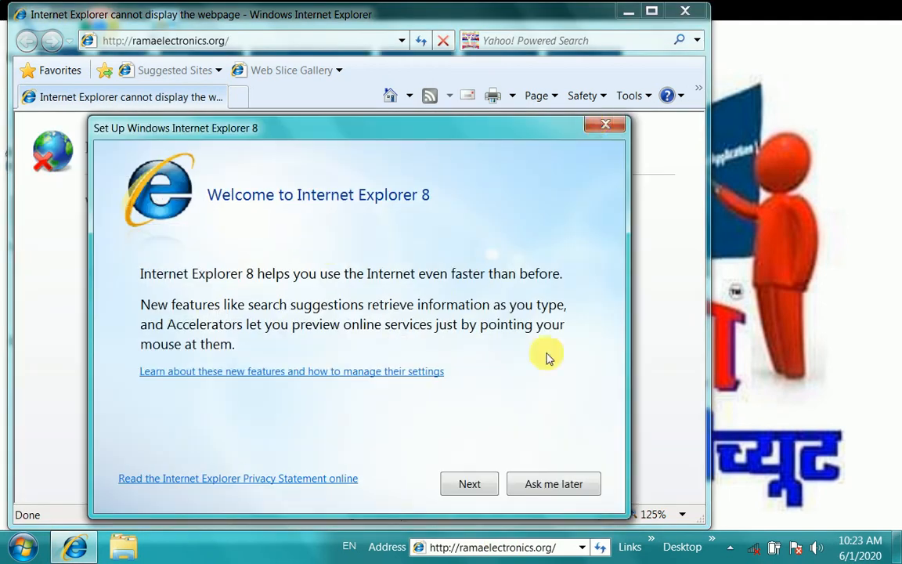
{"action": "left_click", "coordinate": [604, 124]}
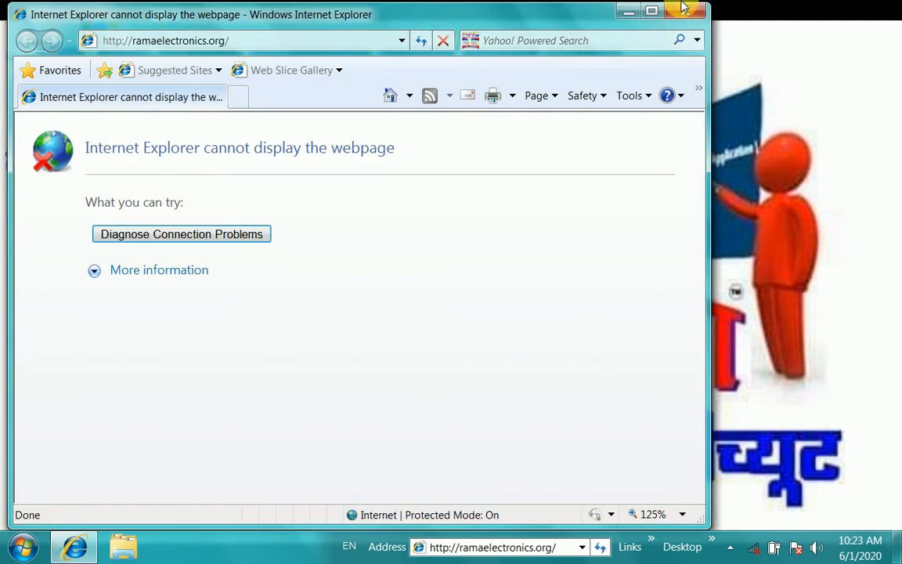
{"action": "left_click", "coordinate": [686, 10]}
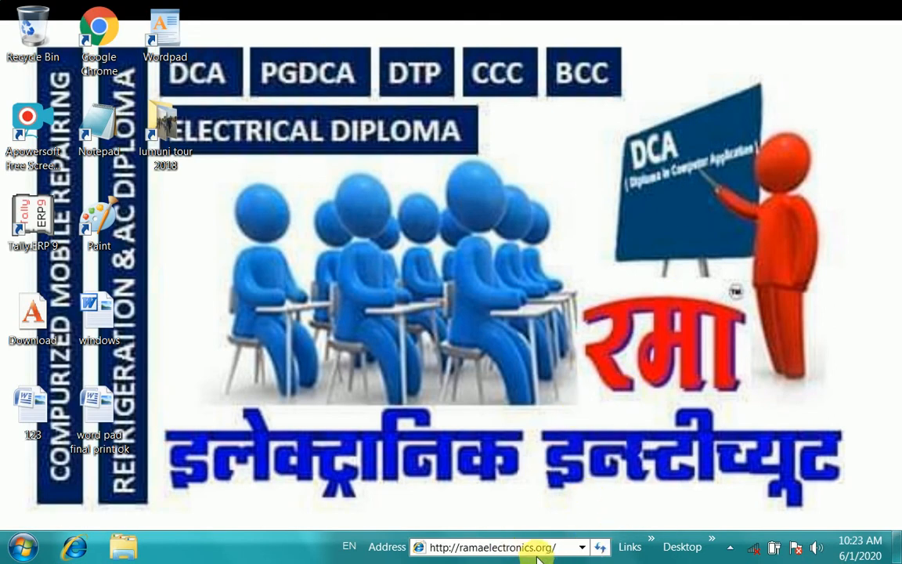
Check the Links toolbar's entries again and view the Address toolbar's list of visited addresses.
{"action": "left_click", "coordinate": [651, 542]}
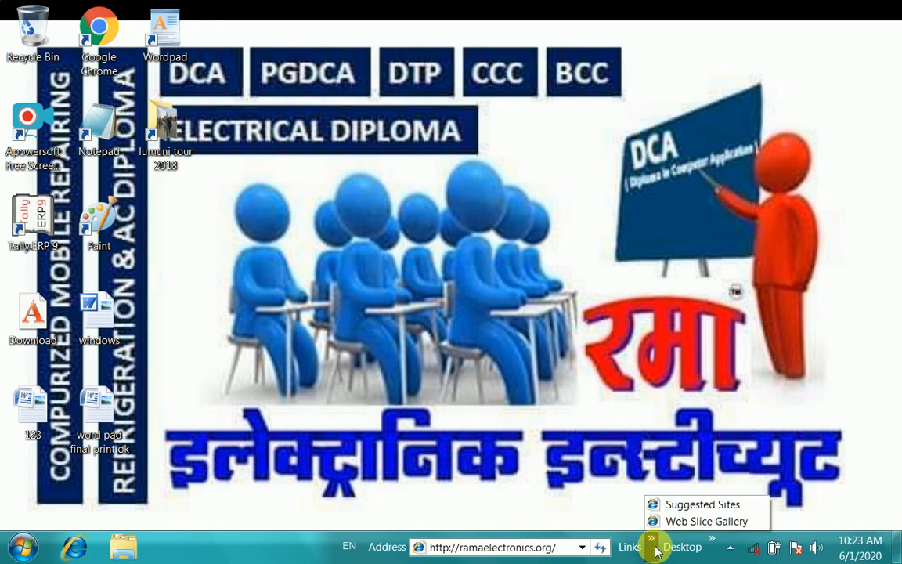
{"action": "left_click", "coordinate": [583, 548]}
{"action": "left_click", "coordinate": [583, 548]}
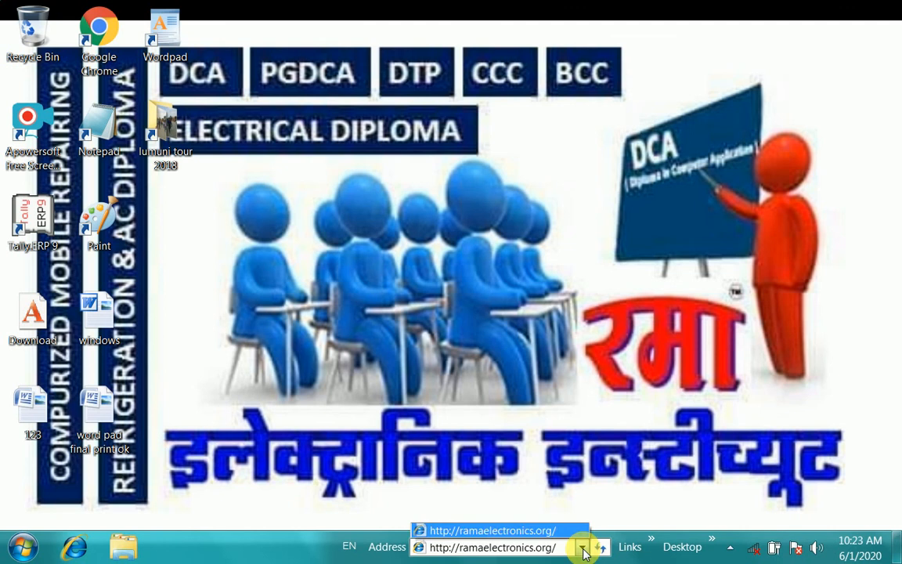
{"action": "left_click", "coordinate": [602, 463]}
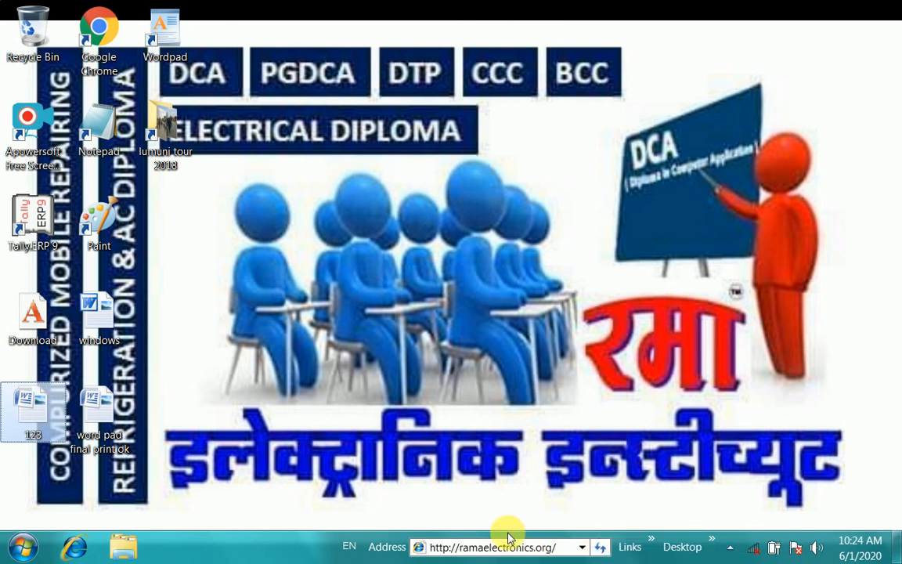
Remove the Address, Links and Desktop toolbars from the taskbar through the taskbar and Start menu properties.
{"action": "left_click", "coordinate": [284, 553]}
{"action": "right_click", "coordinate": [284, 553]}
{"action": "left_click", "coordinate": [285, 493]}
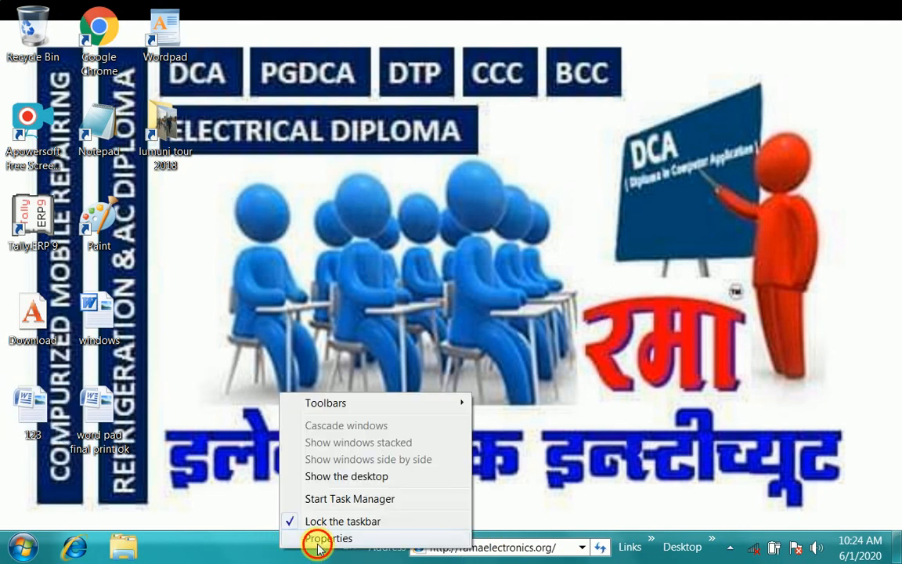
{"action": "left_click", "coordinate": [125, 171]}
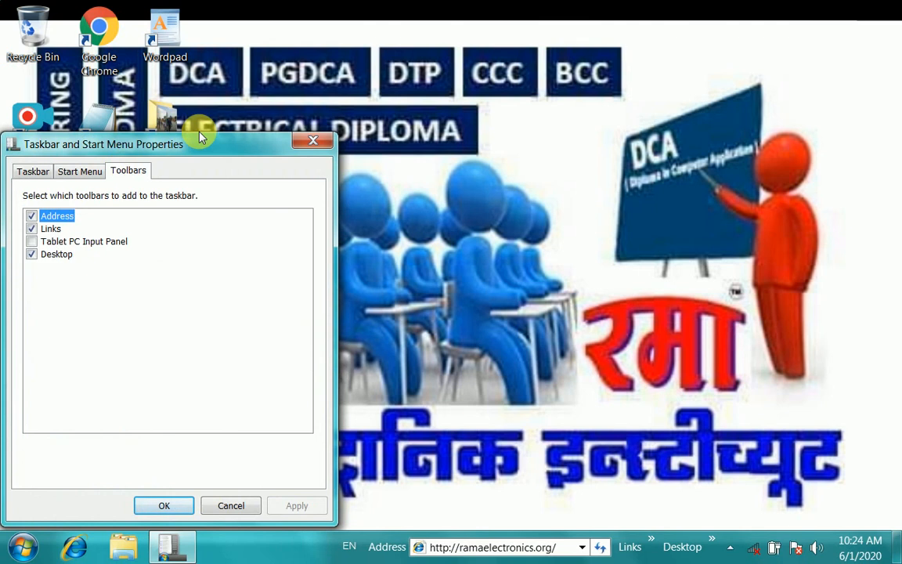
{"action": "left_click_drag", "start_coordinate": [194, 139], "coordinate": [468, 63]}
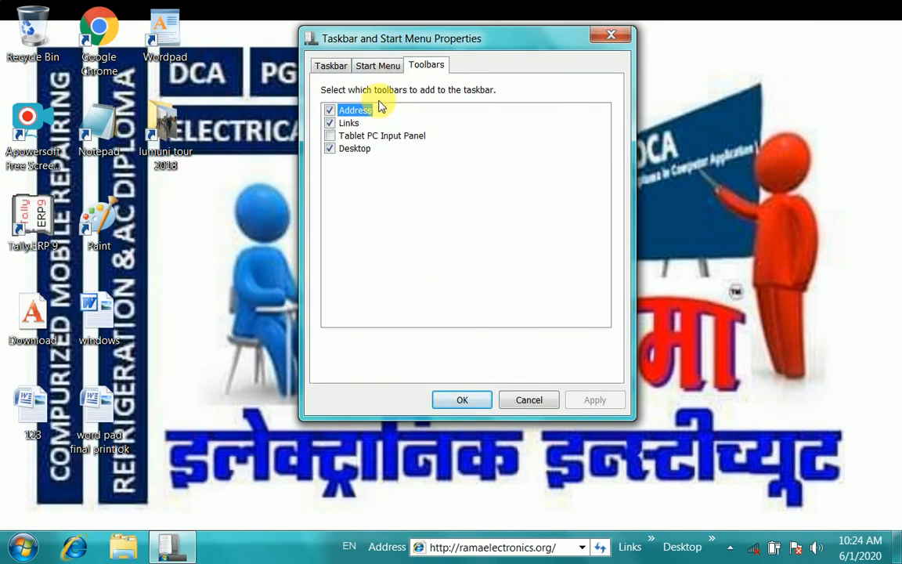
{"action": "left_click", "coordinate": [329, 110]}
{"action": "left_click", "coordinate": [343, 125]}
{"action": "left_click", "coordinate": [342, 149]}
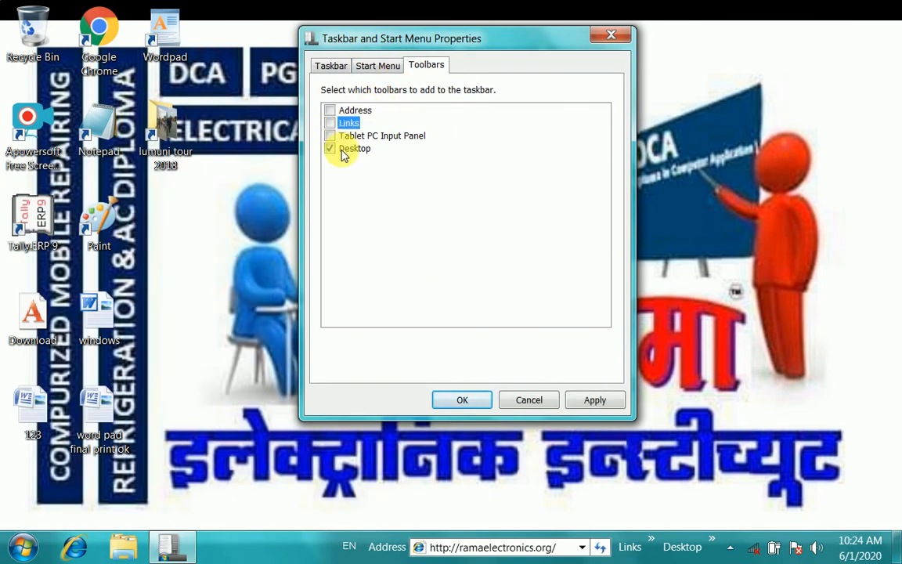
{"action": "left_click", "coordinate": [595, 400]}
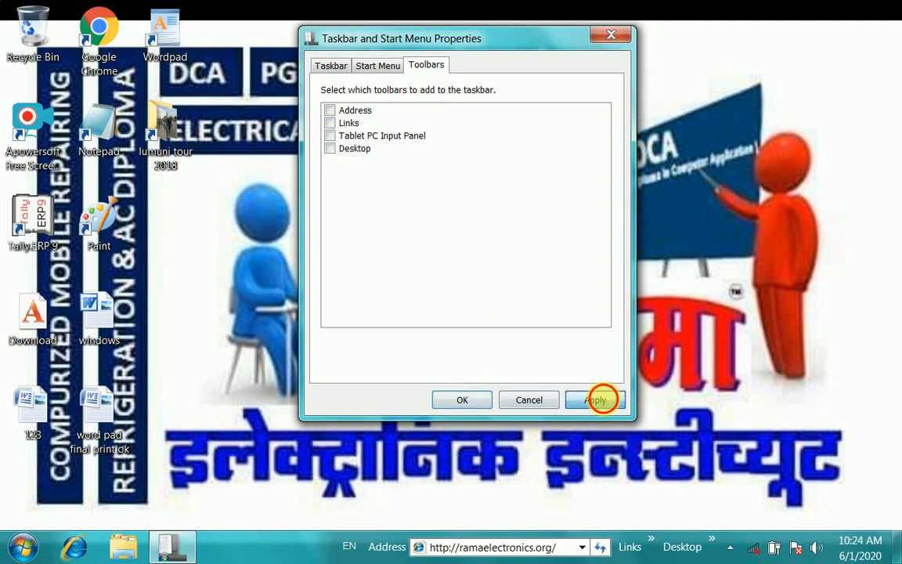
{"action": "left_click", "coordinate": [457, 400]}
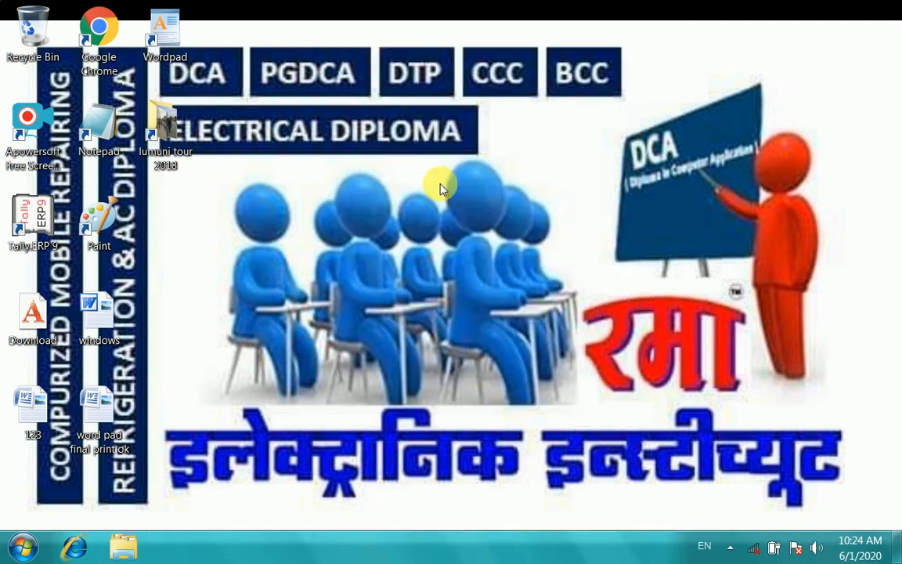
Refresh the desktop several times.
{"action": "right_click", "coordinate": [442, 184]}
{"action": "left_click", "coordinate": [483, 228]}
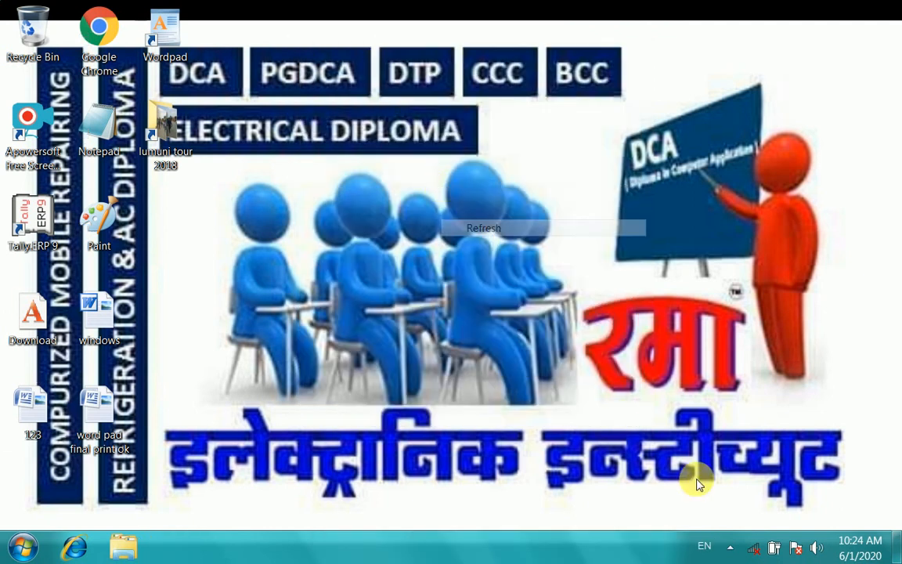
{"action": "left_click", "coordinate": [729, 546]}
{"action": "right_click", "coordinate": [423, 268]}
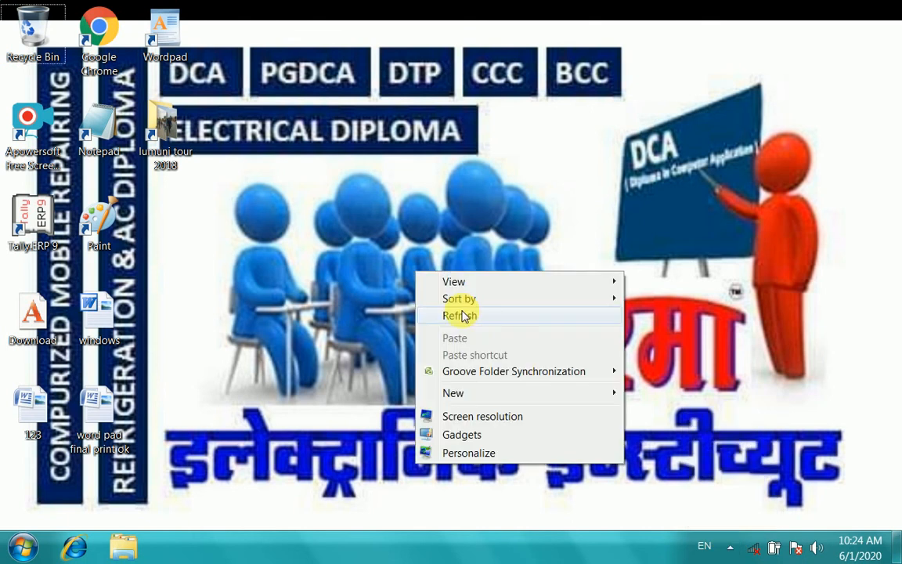
{"action": "left_click", "coordinate": [463, 316]}
{"action": "right_click", "coordinate": [406, 233]}
{"action": "left_click", "coordinate": [464, 277]}
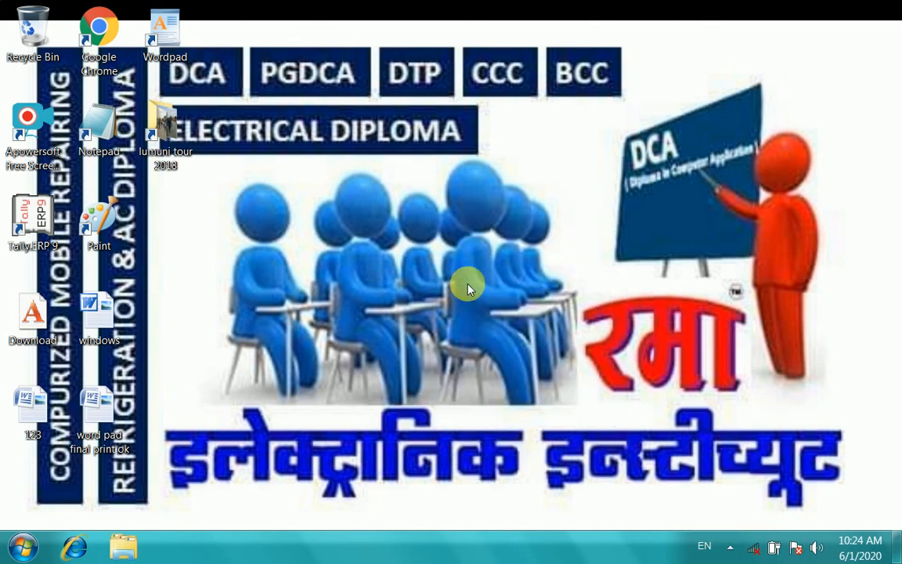
{"action": "right_click", "coordinate": [295, 139]}
{"action": "left_click", "coordinate": [357, 181]}
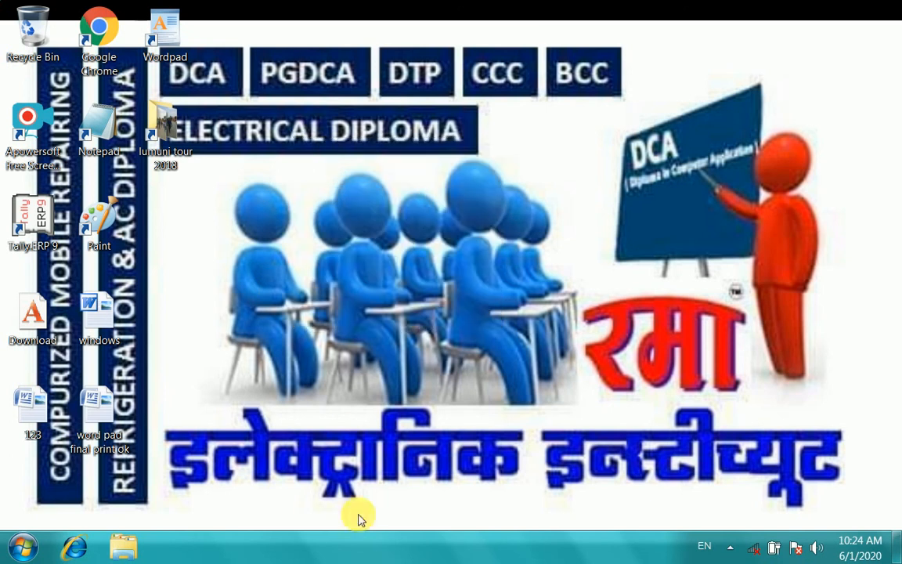
Reopen the taskbar and Start menu properties, review the Start menu, toolbar and taskbar settings and the taskbar's shortcut menu, and close the dialog.
{"action": "right_click", "coordinate": [364, 550]}
{"action": "left_click", "coordinate": [404, 532]}
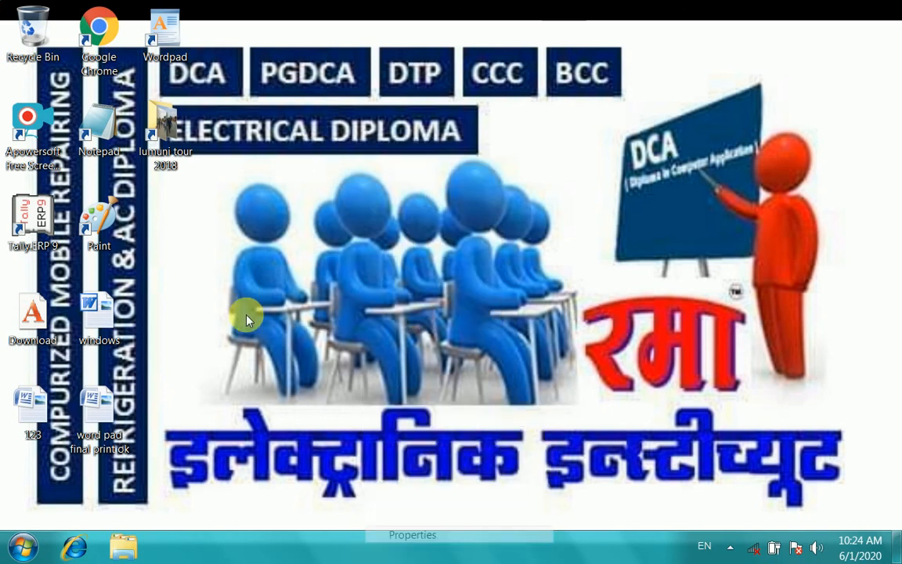
{"action": "left_click_drag", "start_coordinate": [220, 141], "coordinate": [522, 33]}
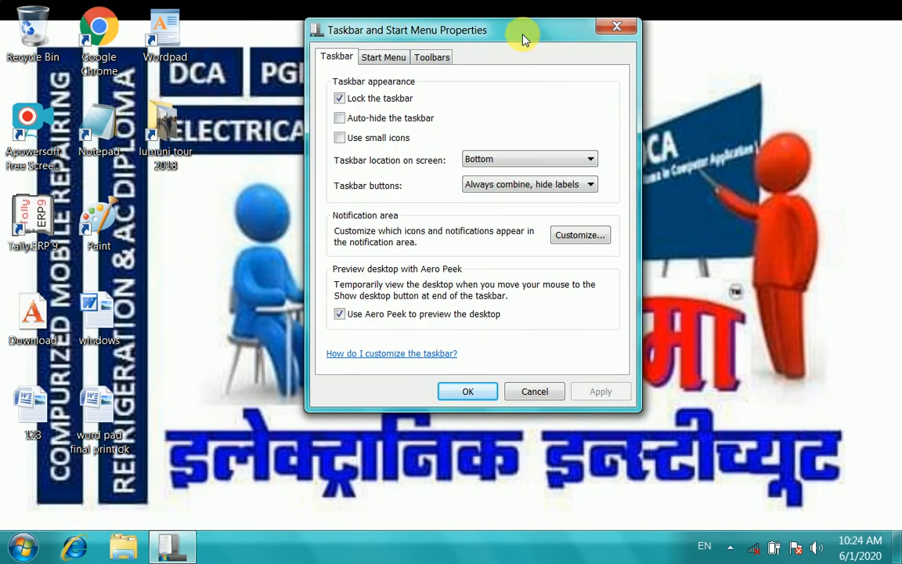
{"action": "left_click", "coordinate": [385, 58]}
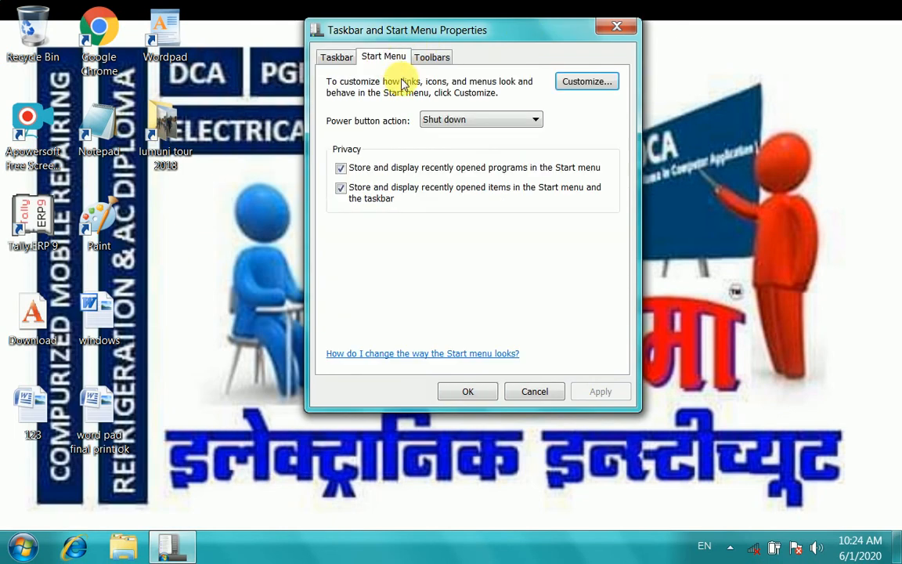
{"action": "left_click", "coordinate": [432, 58]}
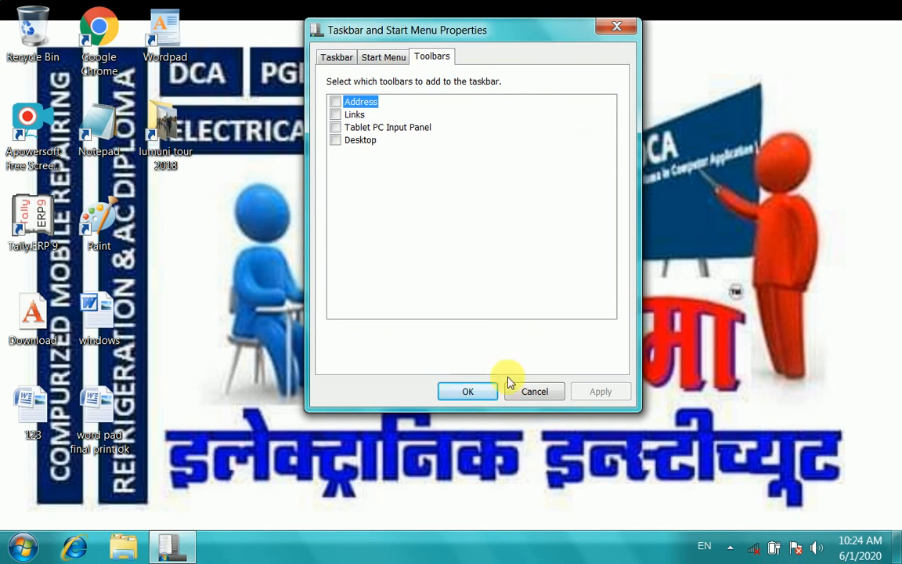
{"action": "right_click", "coordinate": [506, 548]}
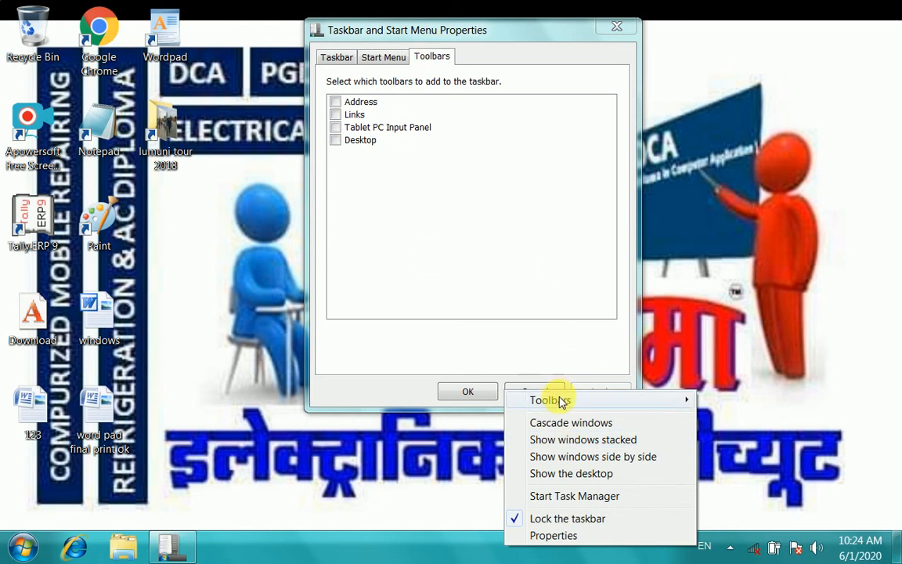
{"action": "mouse_move", "coordinate": [560, 401]}
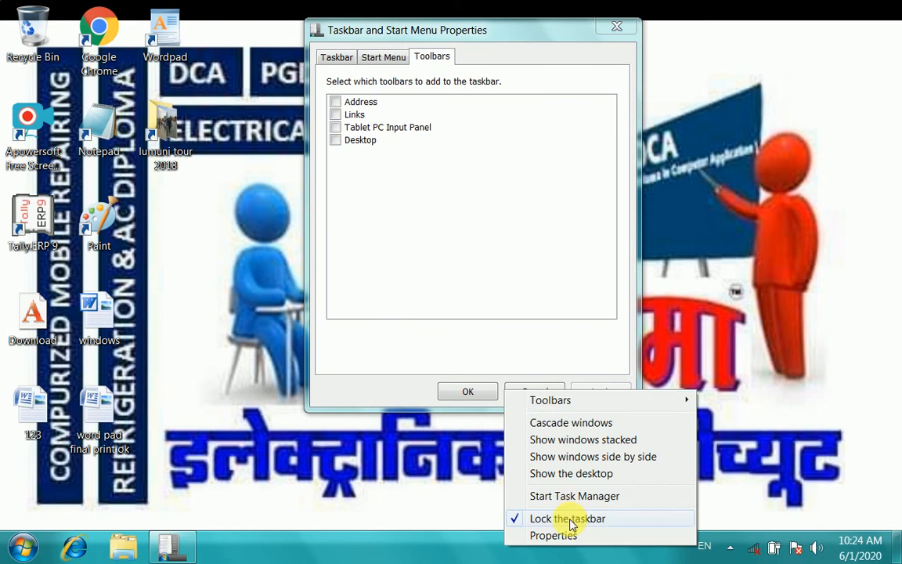
{"action": "left_click", "coordinate": [365, 58]}
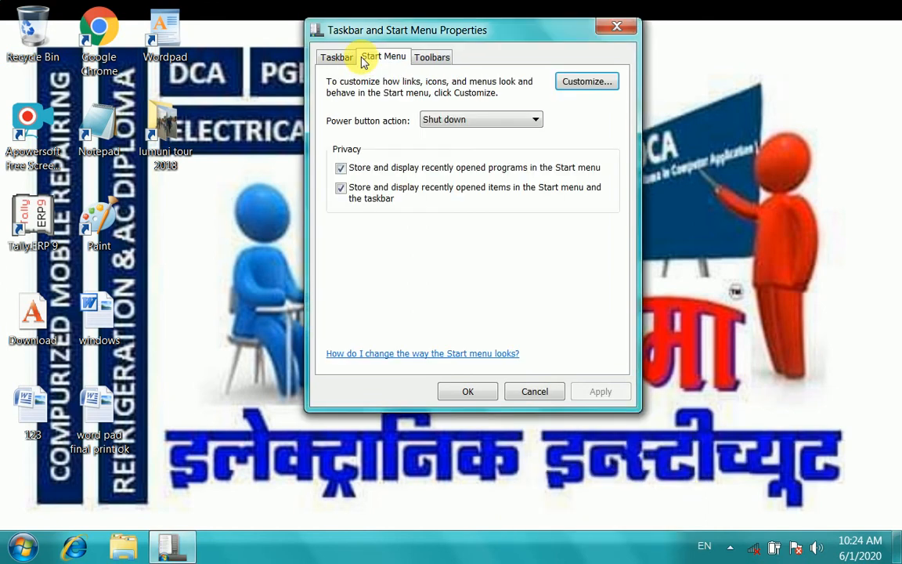
{"action": "left_click", "coordinate": [337, 57]}
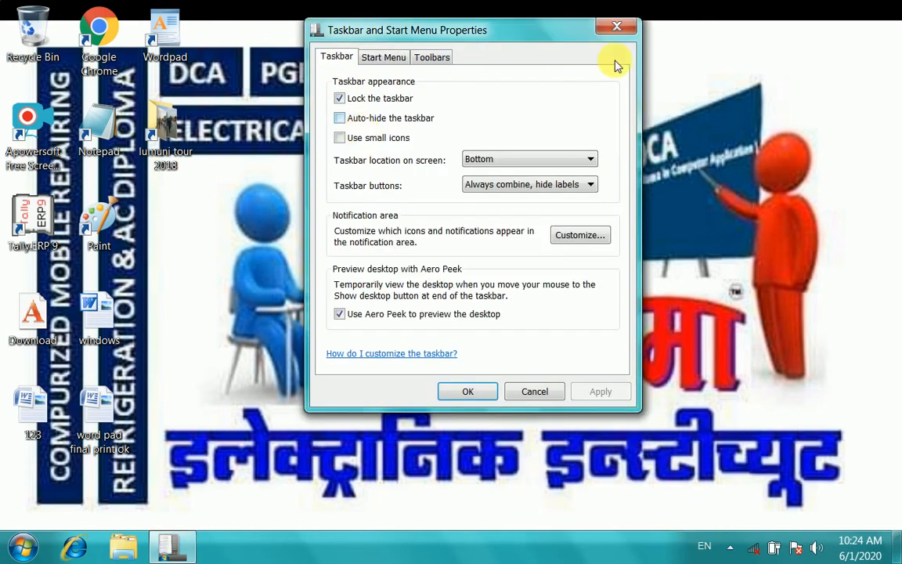
{"action": "left_click", "coordinate": [467, 391]}
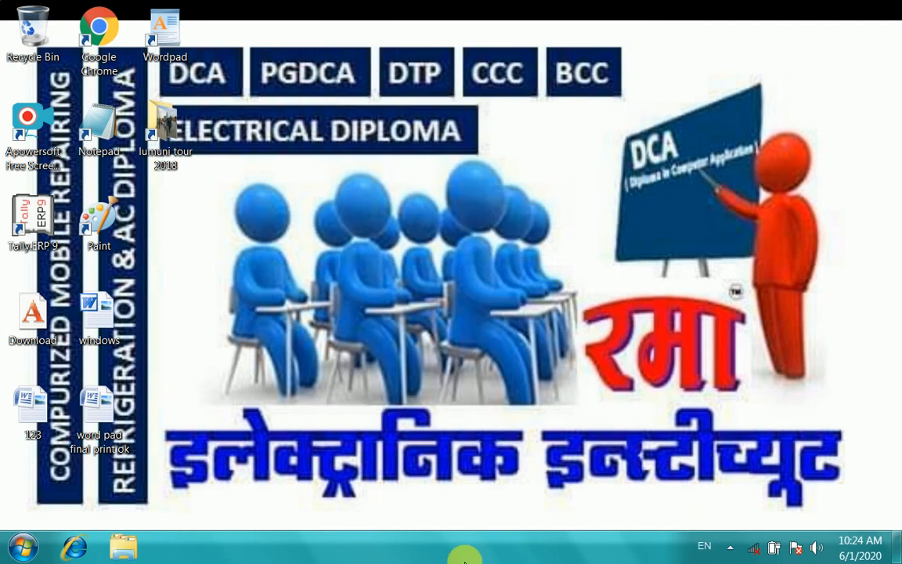
Start Task Manager from the taskbar, view the running applications, close it and refresh the desktop.
{"action": "right_click", "coordinate": [456, 554]}
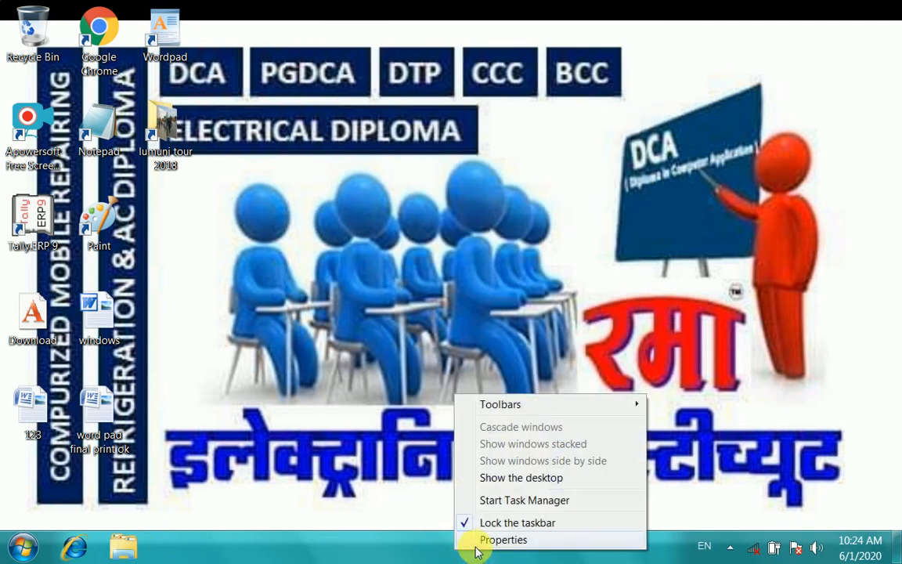
{"action": "left_click", "coordinate": [510, 504]}
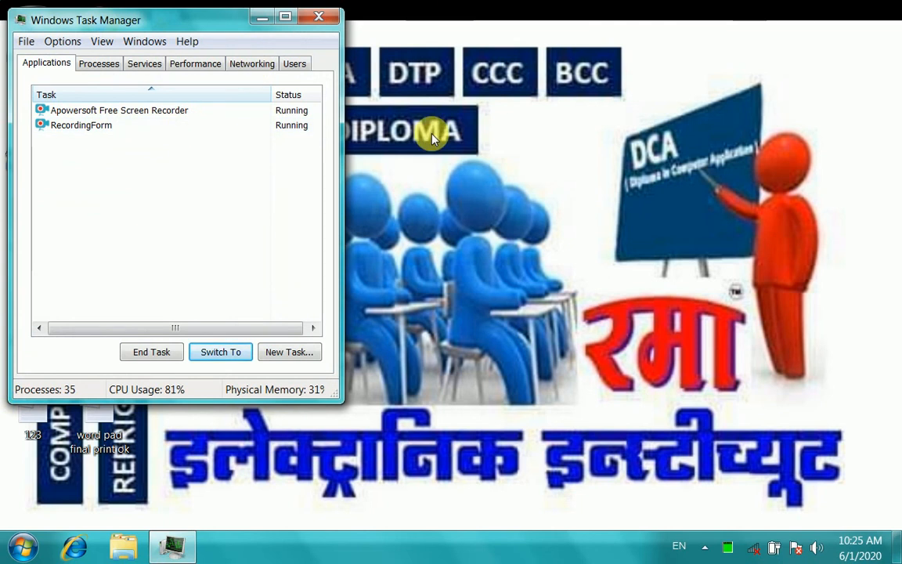
{"action": "left_click_drag", "start_coordinate": [107, 24], "coordinate": [467, 57]}
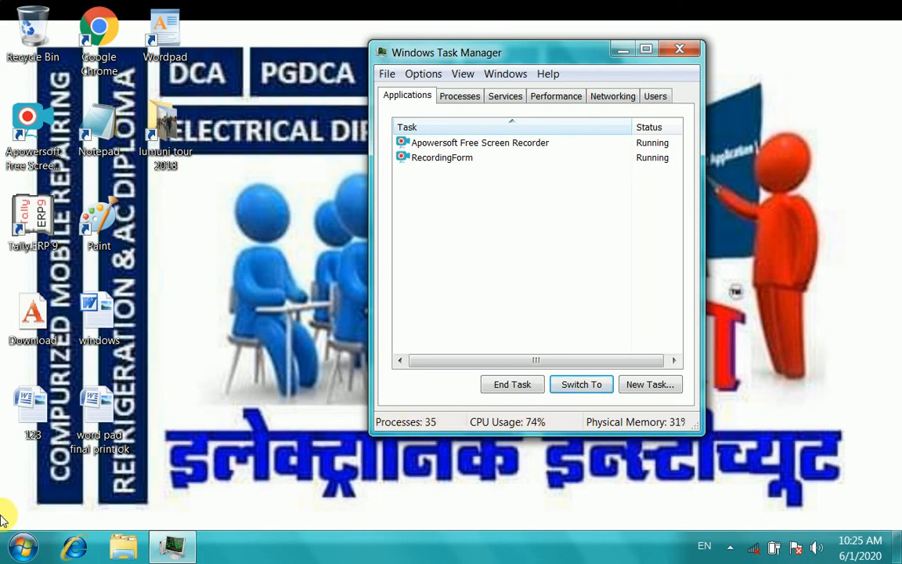
{"action": "left_click", "coordinate": [680, 50]}
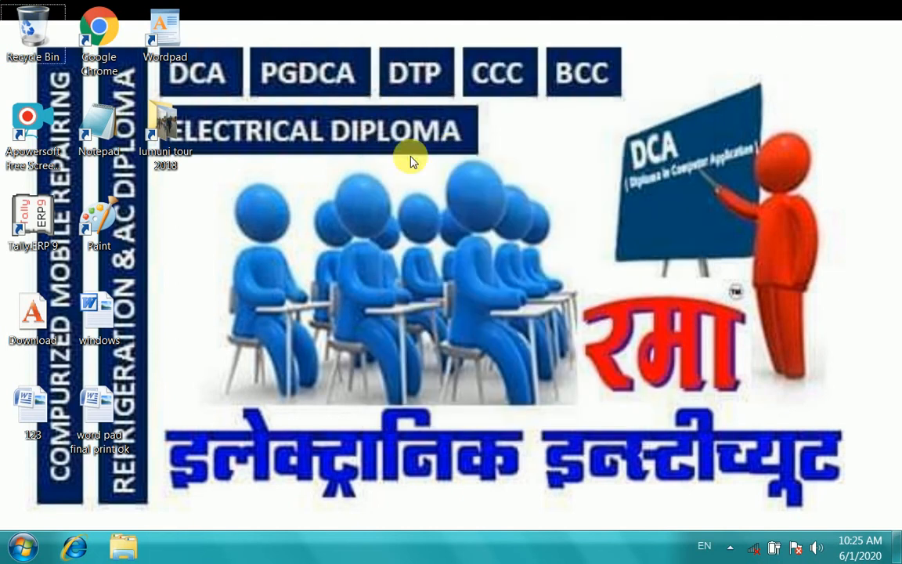
{"action": "right_click", "coordinate": [375, 102]}
{"action": "left_click", "coordinate": [428, 145]}
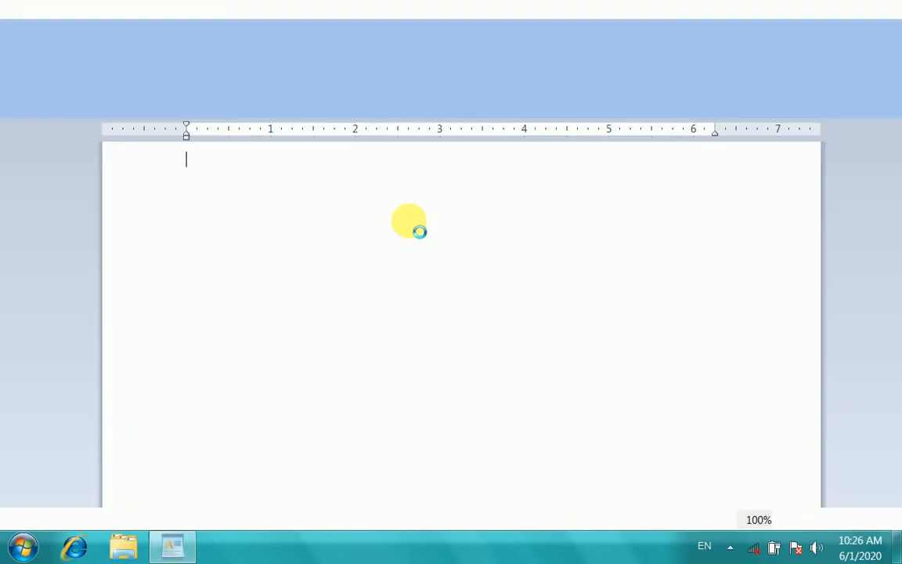
Enter the sample text "ujrtirjrujrturu" in a new WordPad document and minimize its window.
{"action": "left_click", "coordinate": [453, 272]}
{"action": "type", "text": "ujrt"}
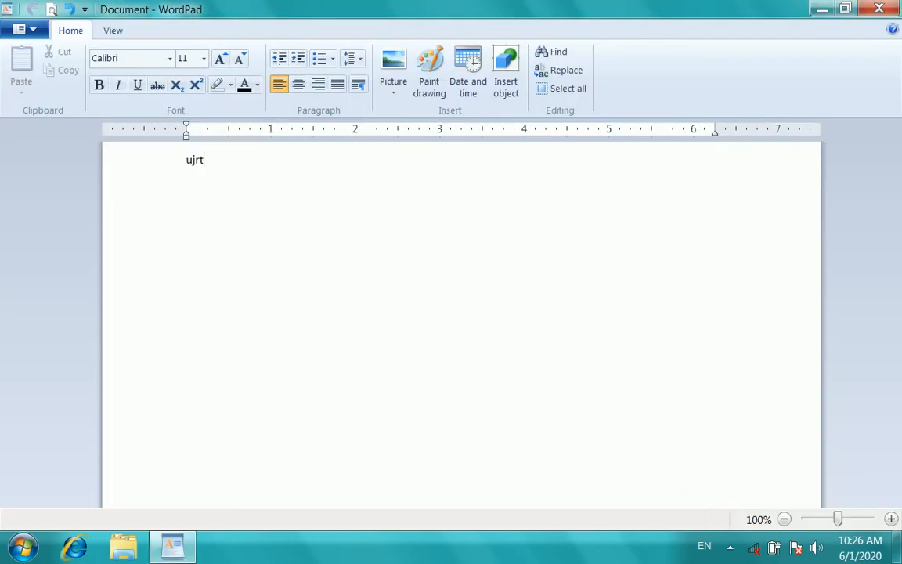
{"action": "type", "text": "irjrujrturu"}
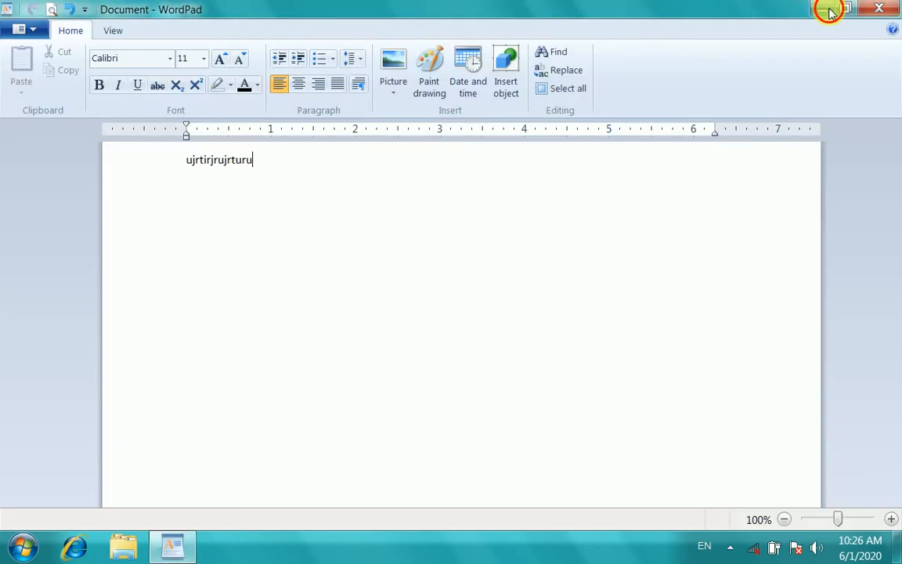
{"action": "left_click", "coordinate": [828, 10]}
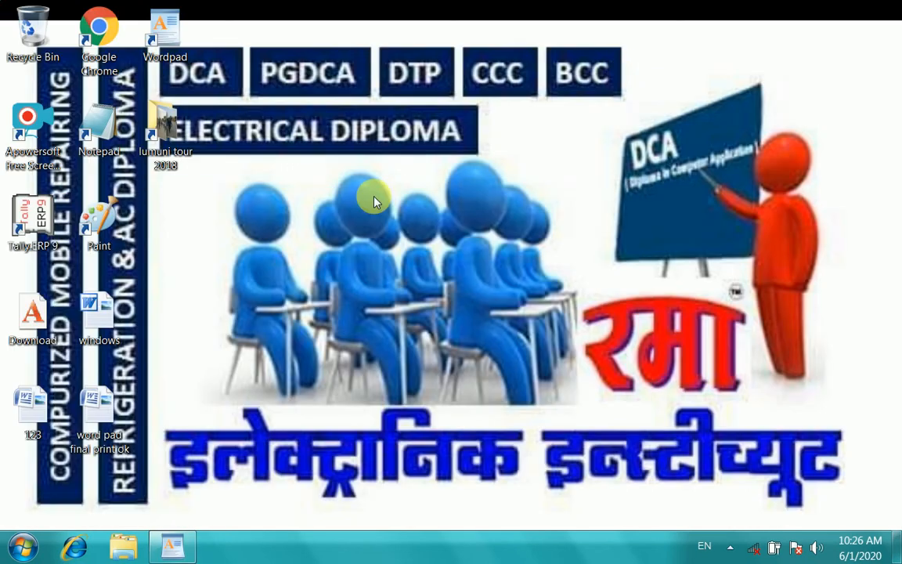
Reopen Task Manager to check the running applications against the taskbar with WordPad minimized, and close it.
{"action": "right_click", "coordinate": [412, 550]}
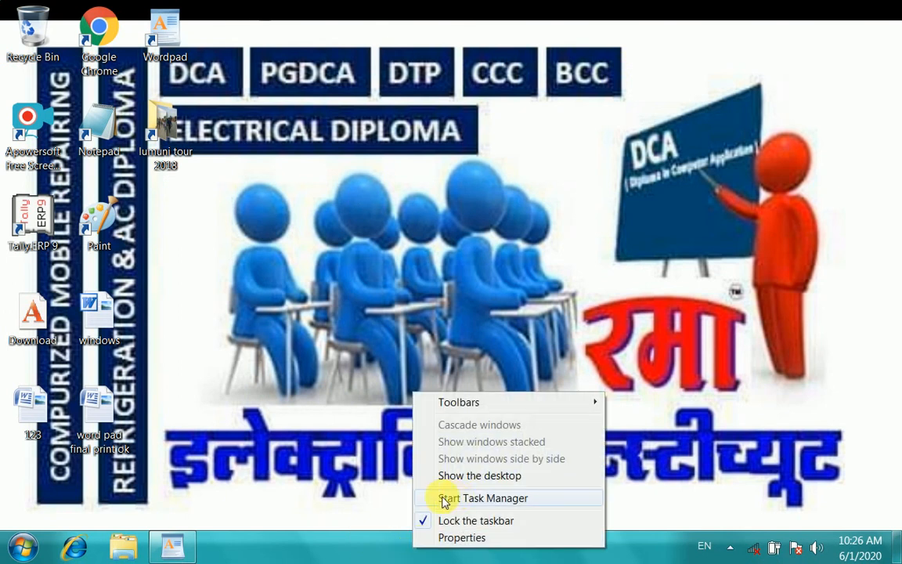
{"action": "left_click", "coordinate": [481, 498]}
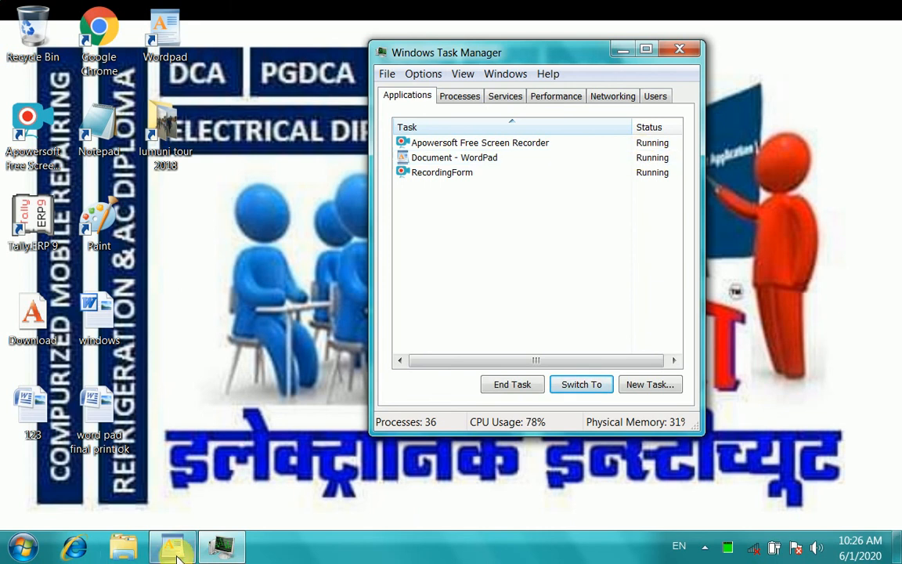
{"action": "mouse_move", "coordinate": [177, 554]}
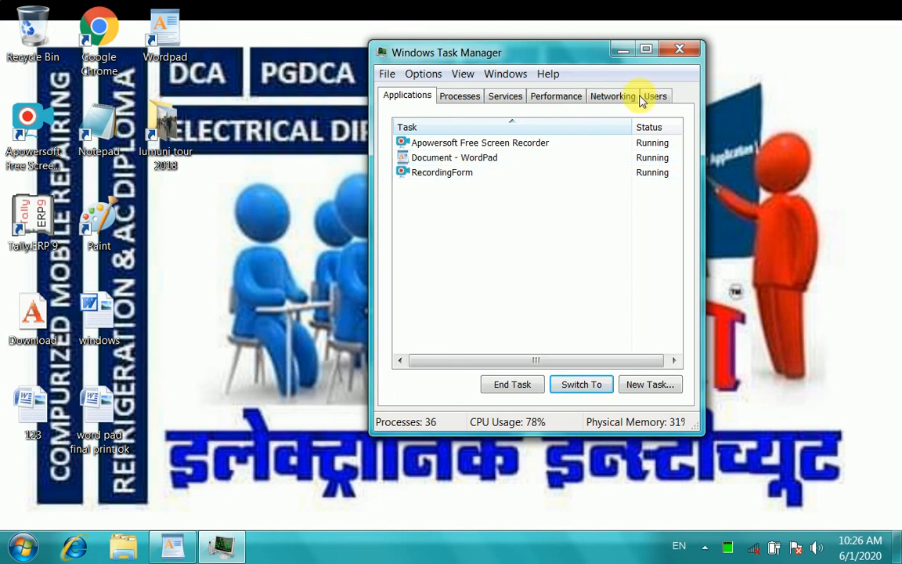
{"action": "left_click", "coordinate": [678, 50]}
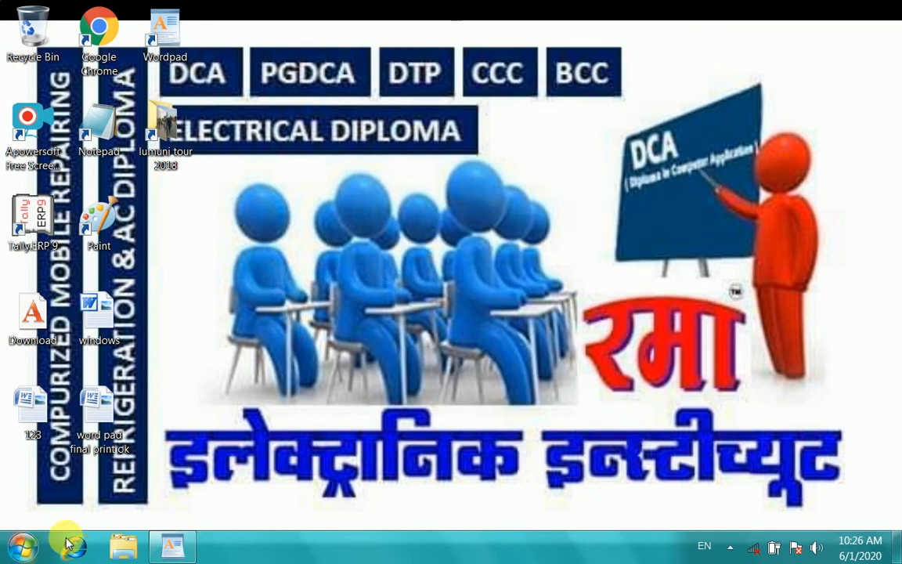
Restore the WordPad document, close it without saving and refresh the desktop.
{"action": "left_click", "coordinate": [174, 550]}
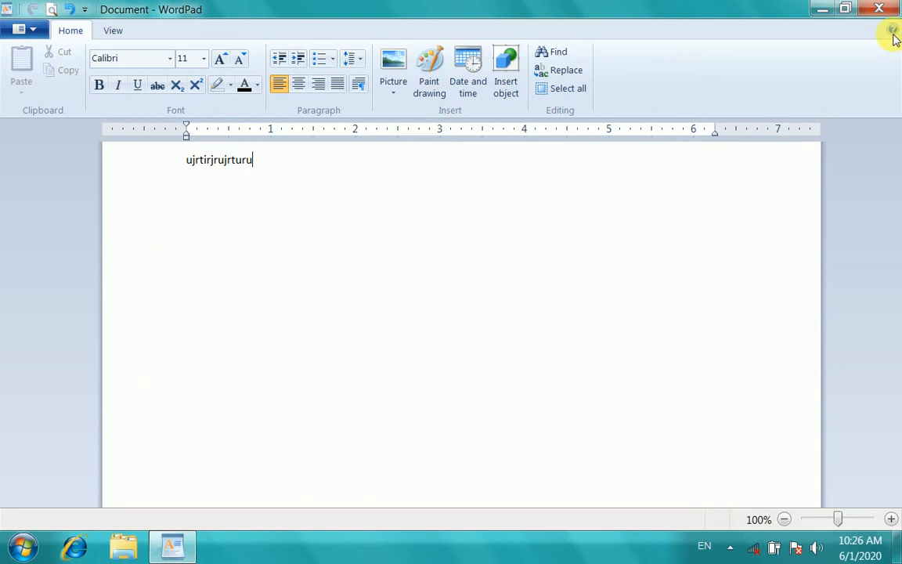
{"action": "left_click", "coordinate": [892, 7]}
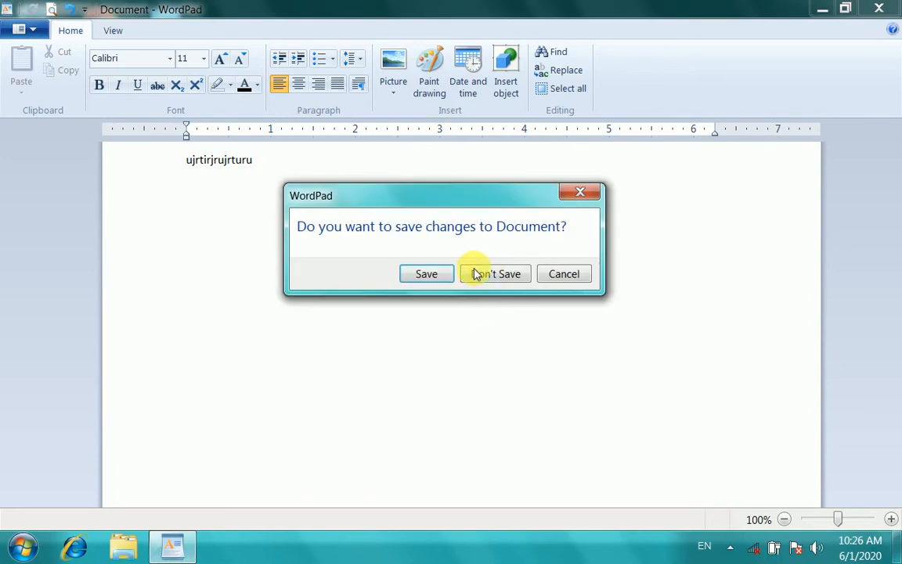
{"action": "left_click", "coordinate": [475, 274]}
{"action": "right_click", "coordinate": [365, 141]}
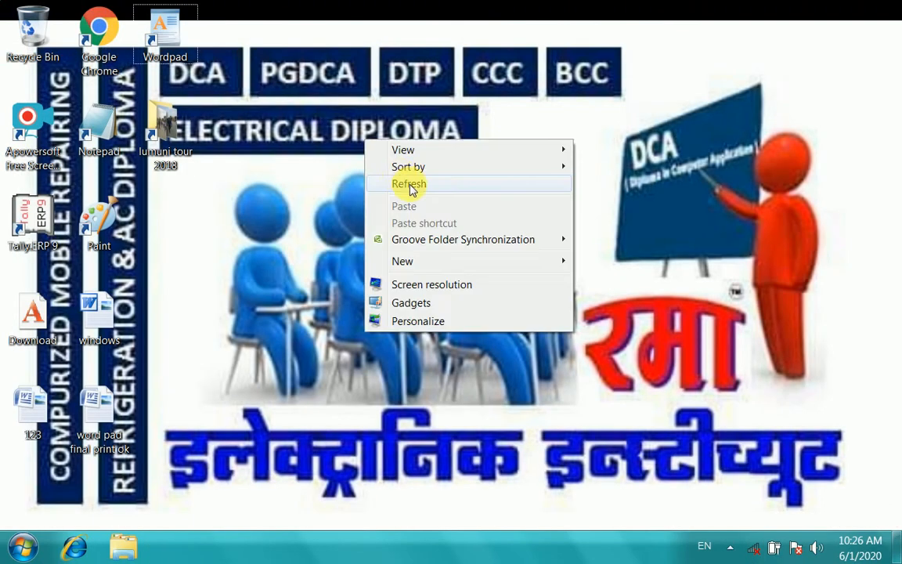
{"action": "left_click", "coordinate": [409, 181]}
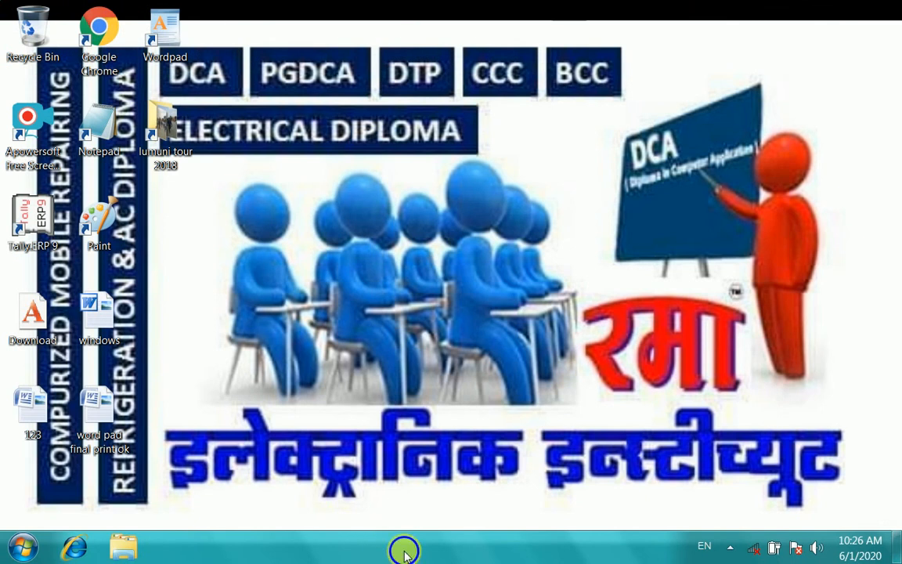
View the toolbars available for the taskbar, leave the list without choosing one and refresh the desktop.
{"action": "right_click", "coordinate": [404, 552]}
{"action": "mouse_move", "coordinate": [473, 413]}
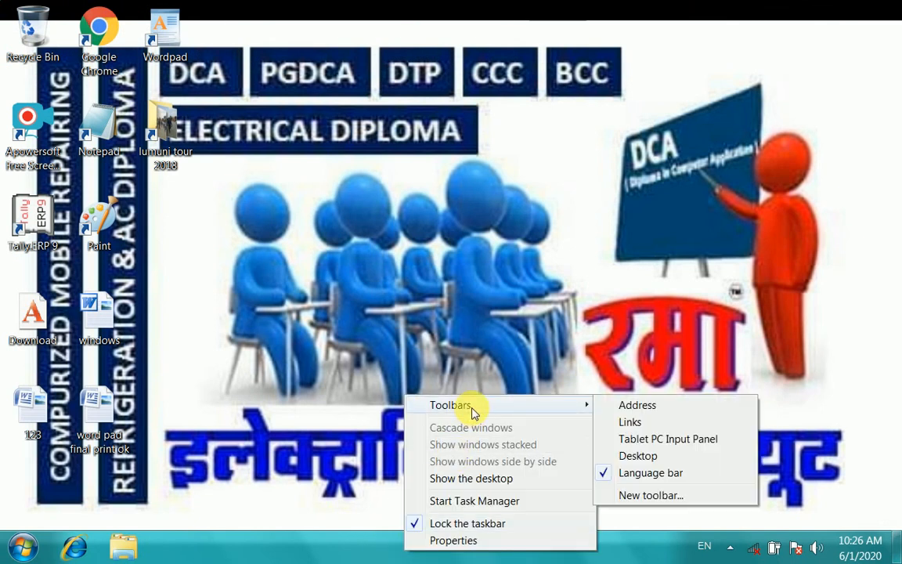
{"action": "right_click", "coordinate": [431, 149]}
{"action": "left_click", "coordinate": [454, 194]}
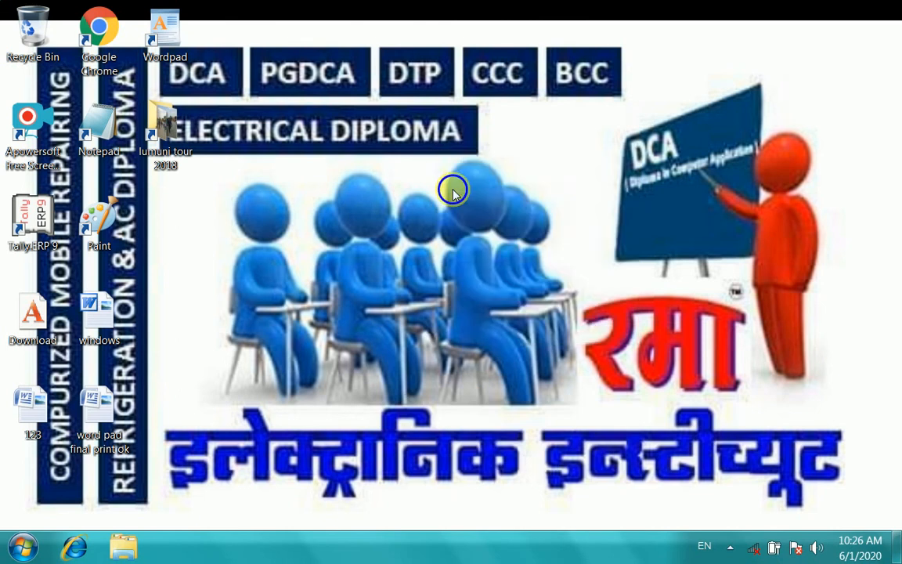
{"action": "right_click", "coordinate": [453, 189]}
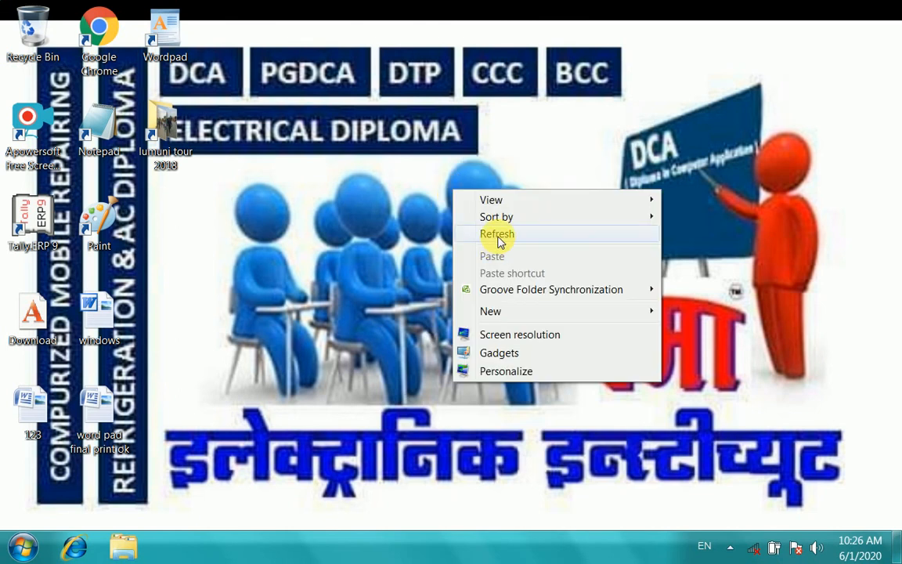
{"action": "left_click", "coordinate": [498, 241]}
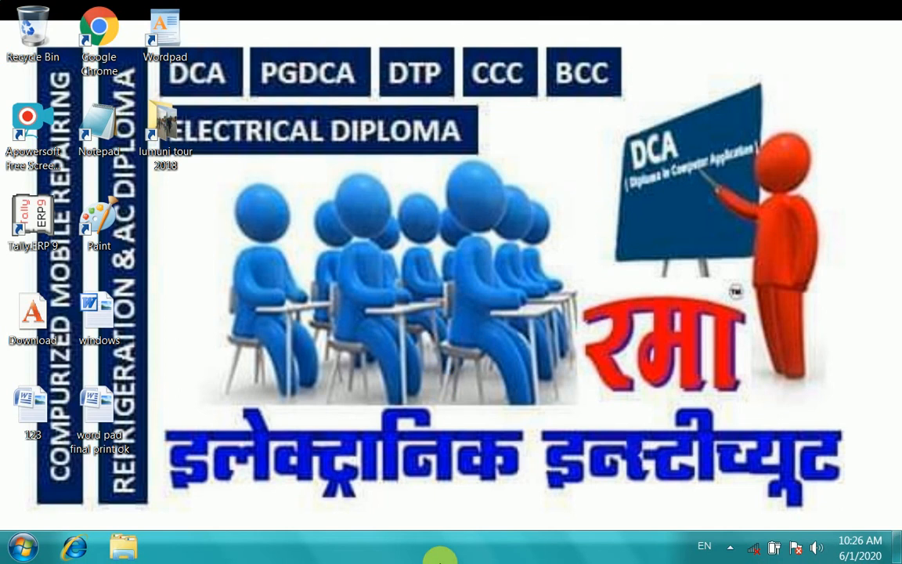
Add a new taskbar toolbar for the Facebook folder inside "my phone all picture" on Local Disk (D:).
{"action": "right_click", "coordinate": [368, 545]}
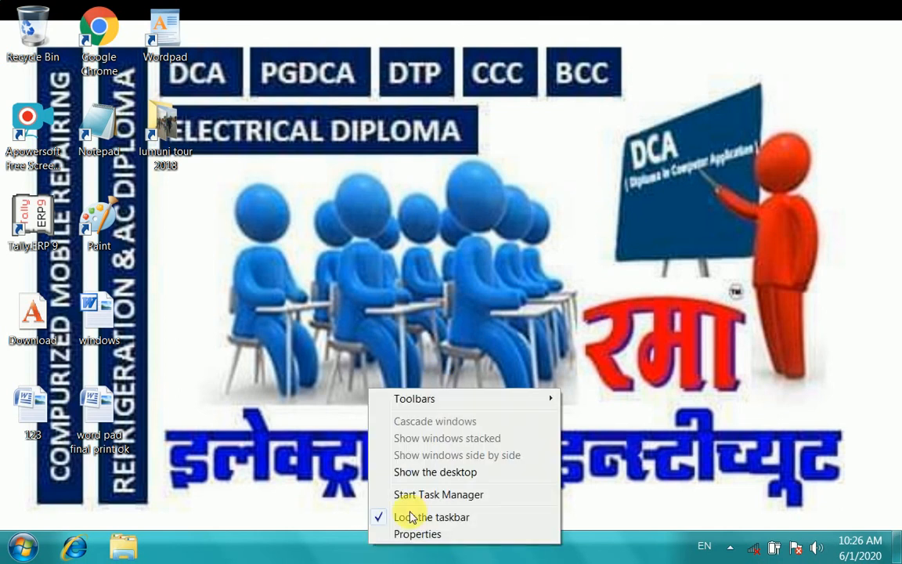
{"action": "left_click", "coordinate": [422, 397]}
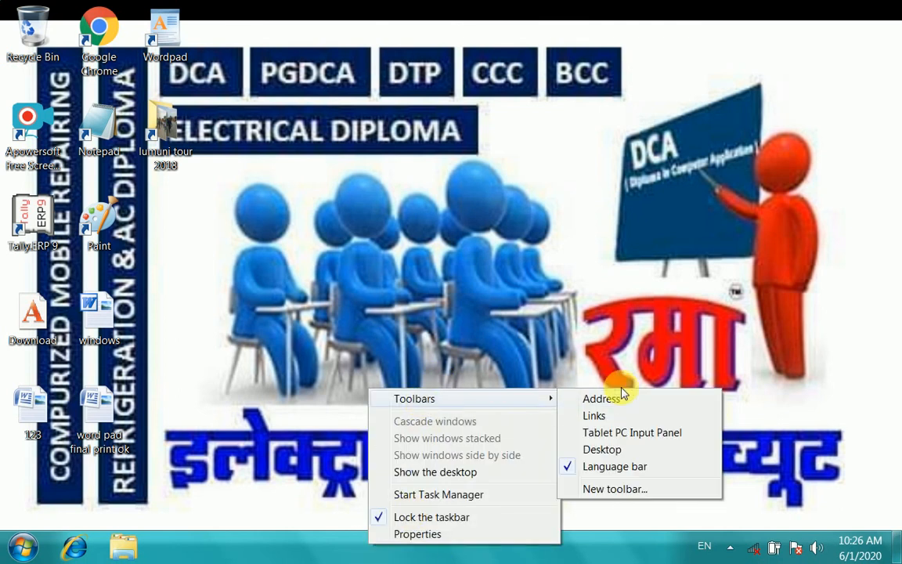
{"action": "left_click", "coordinate": [627, 489]}
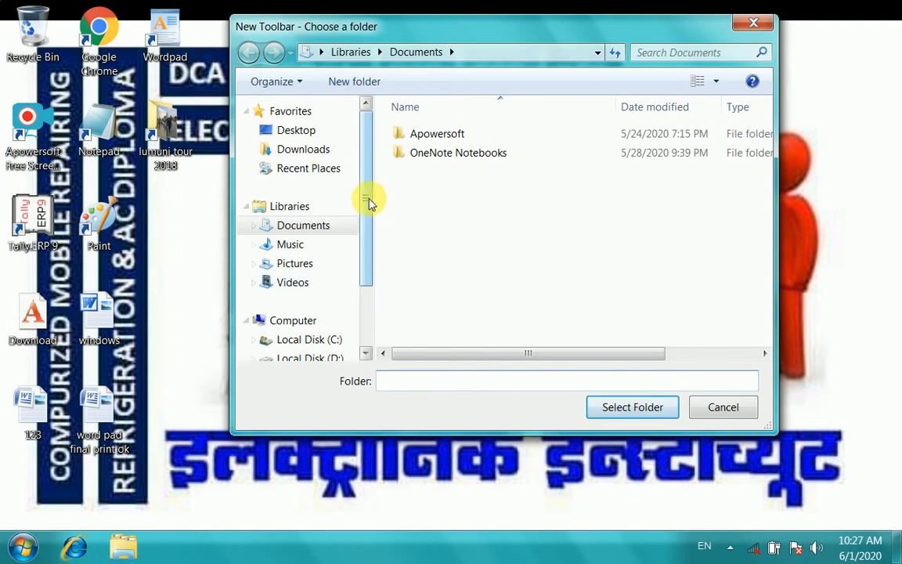
{"action": "left_click_drag", "start_coordinate": [372, 197], "coordinate": [370, 278]}
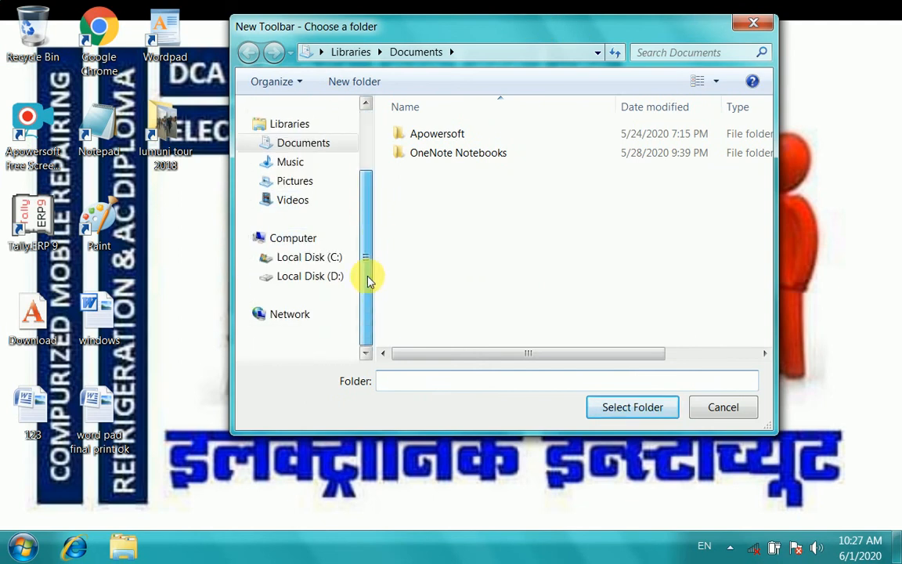
{"action": "left_click", "coordinate": [301, 278]}
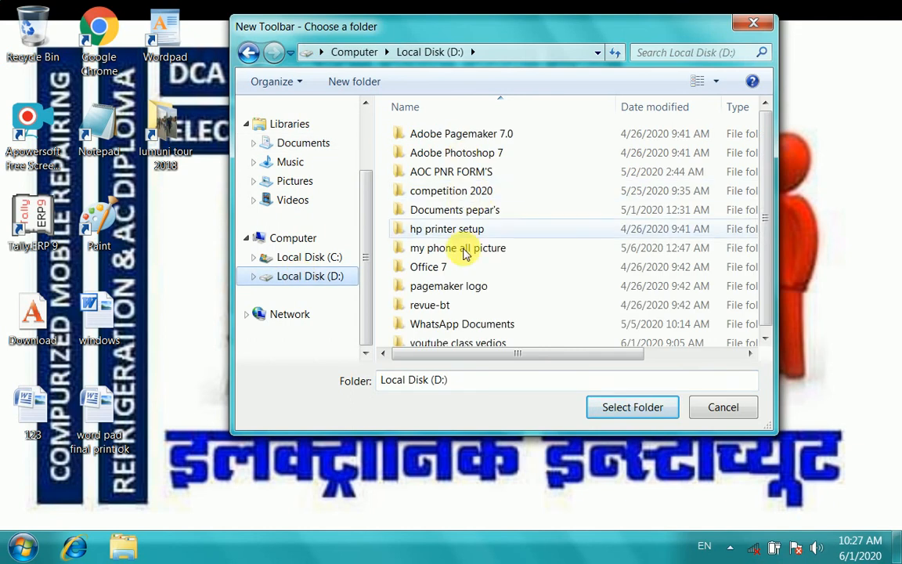
{"action": "left_click", "coordinate": [467, 291]}
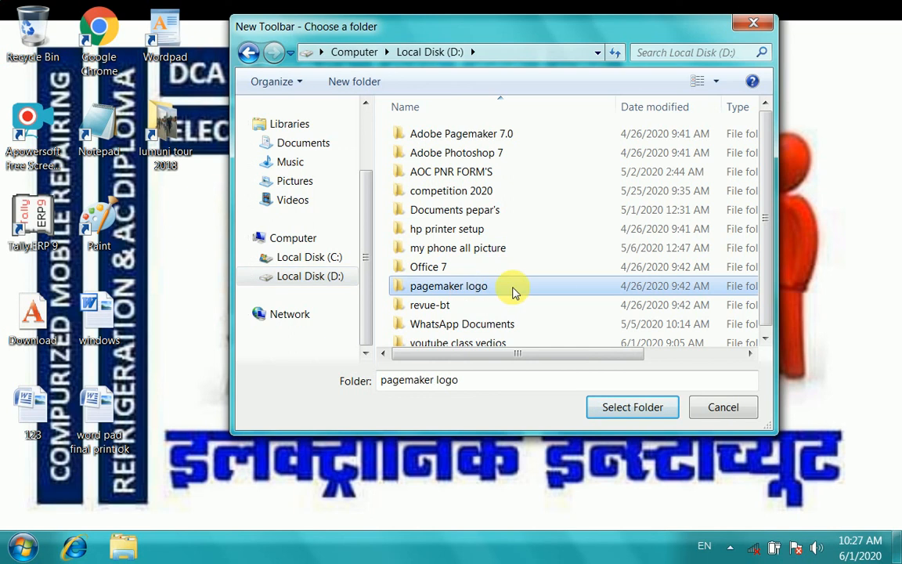
{"action": "left_click_drag", "start_coordinate": [765, 201], "coordinate": [770, 245]}
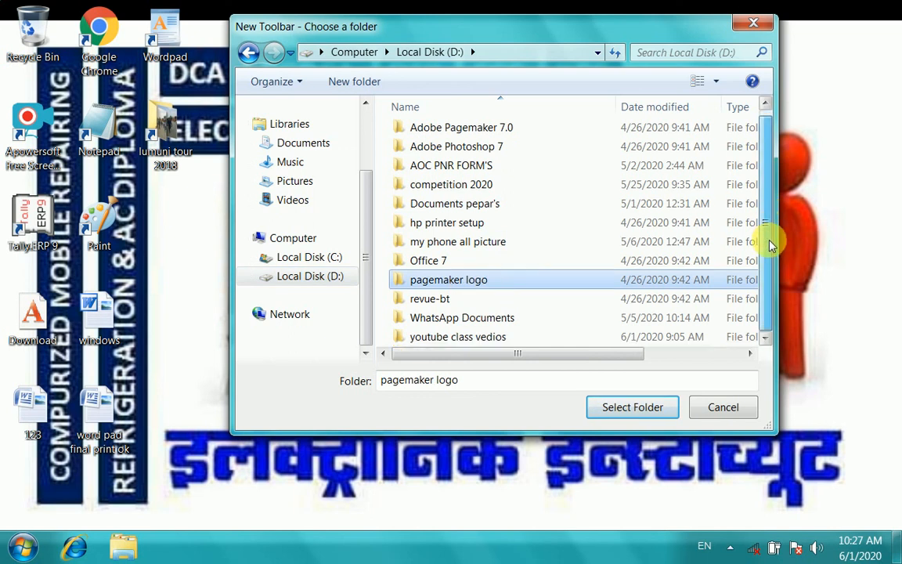
{"action": "double_click", "coordinate": [470, 242]}
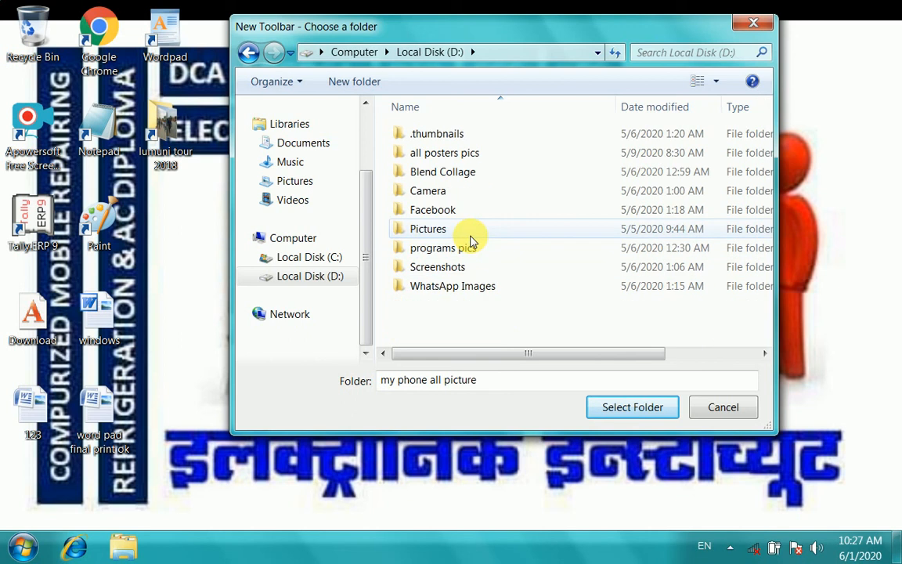
{"action": "left_click", "coordinate": [435, 212]}
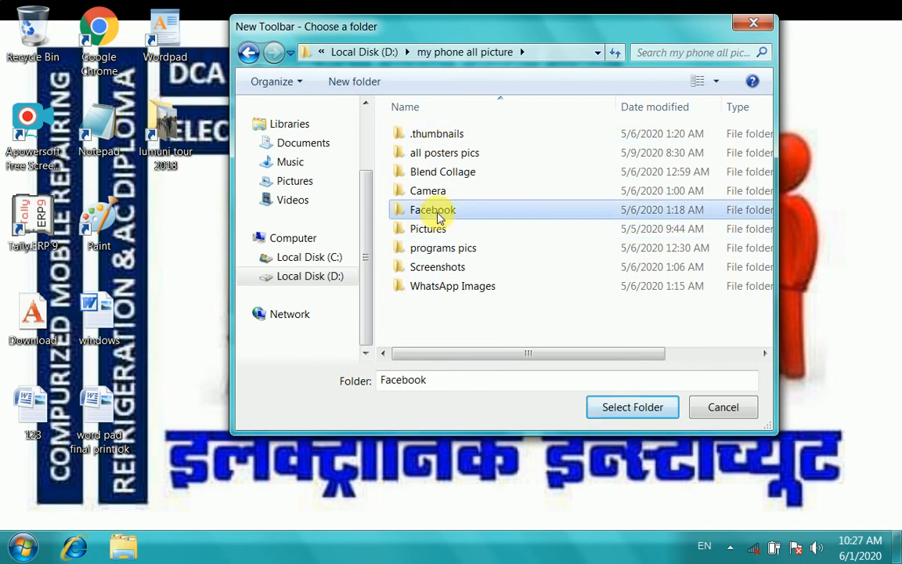
{"action": "left_click", "coordinate": [631, 407]}
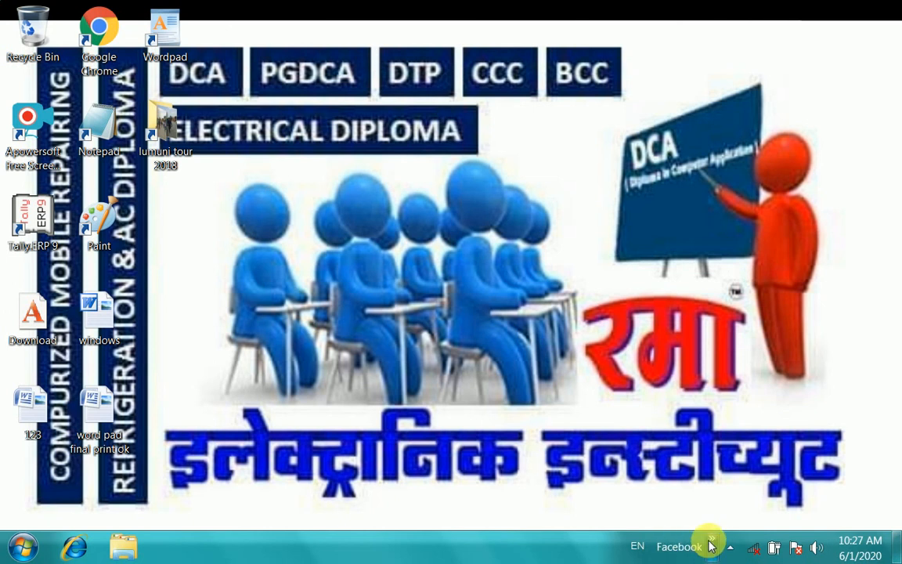
{"action": "left_click", "coordinate": [712, 546]}
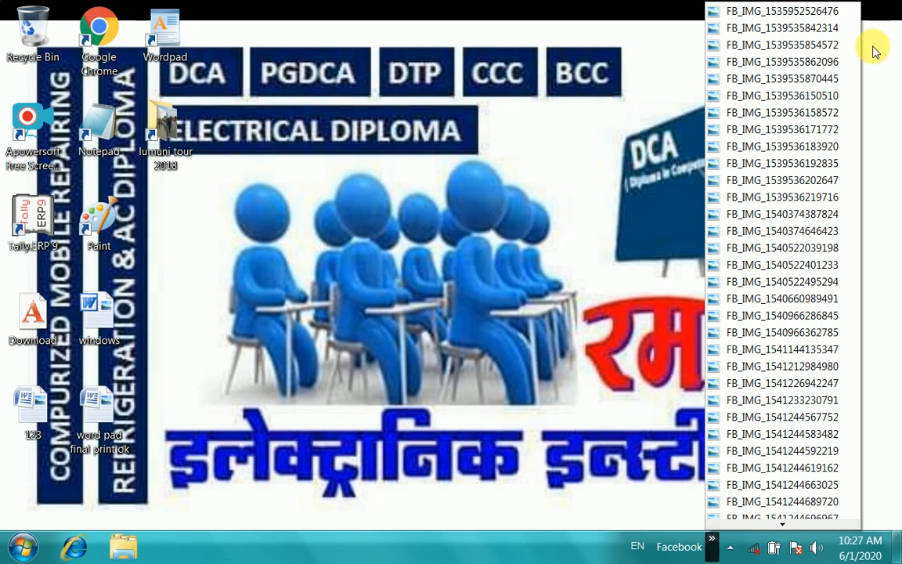
{"action": "left_click", "coordinate": [749, 282]}
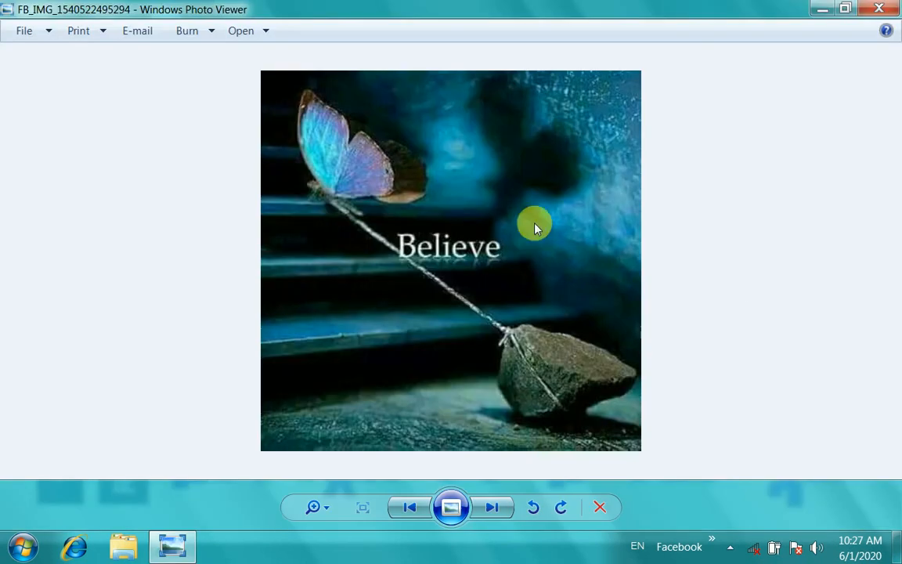
{"action": "left_click", "coordinate": [880, 7]}
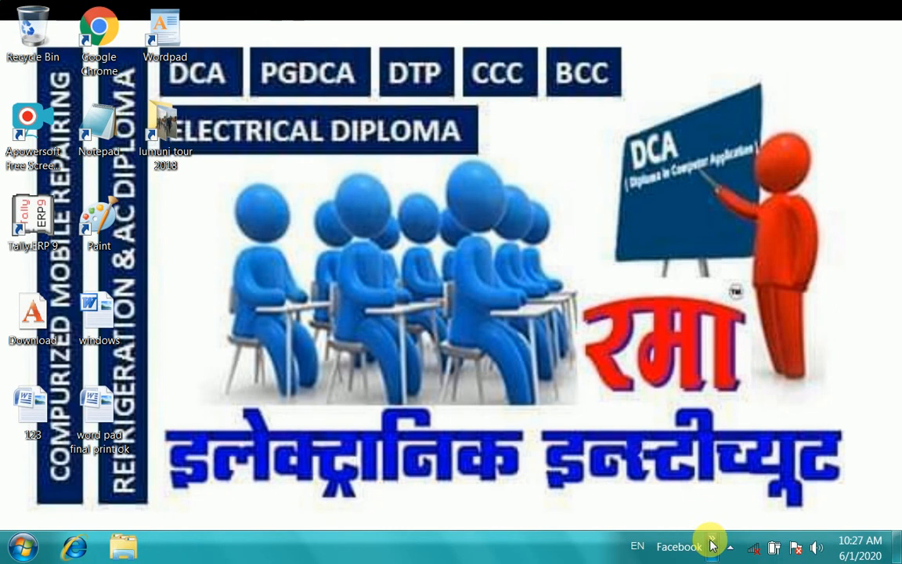
{"action": "right_click", "coordinate": [499, 539]}
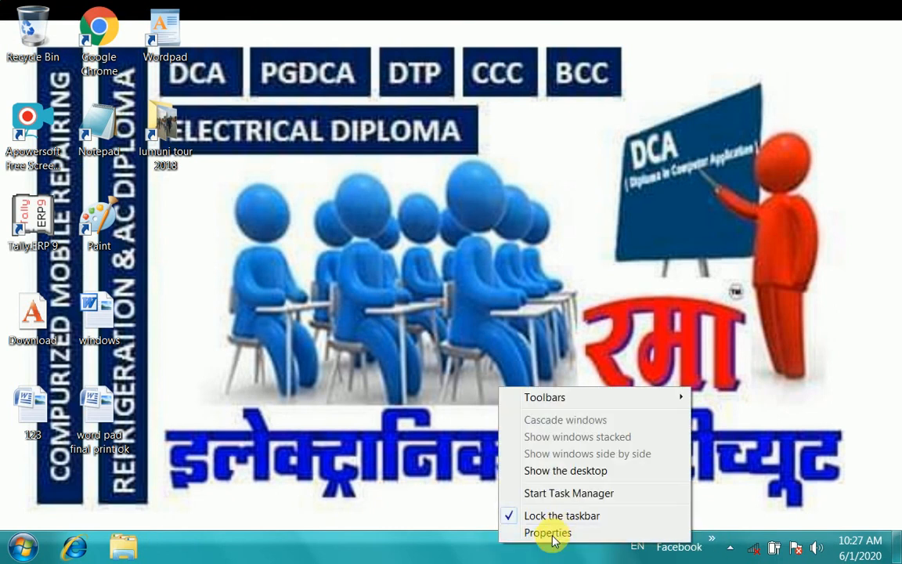
{"action": "left_click", "coordinate": [559, 532]}
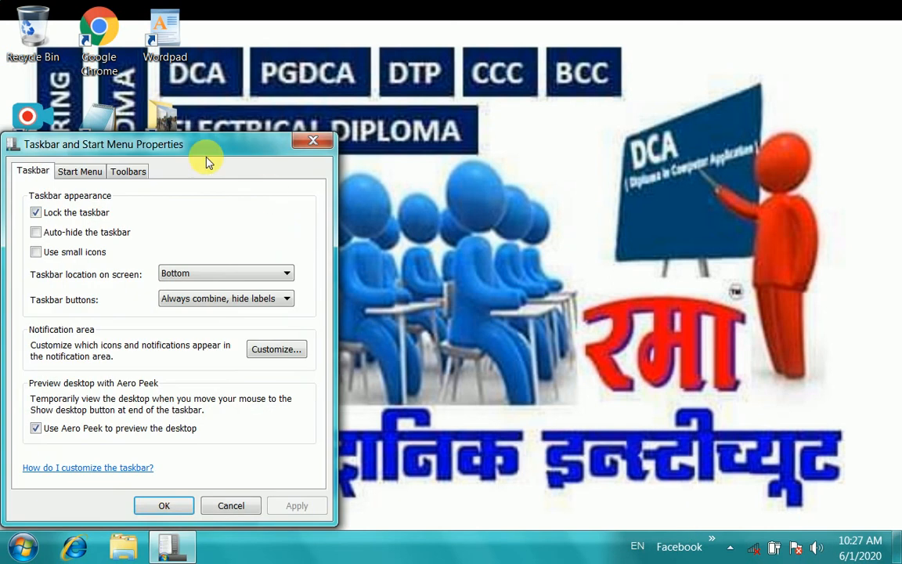
{"action": "left_click", "coordinate": [311, 141]}
Remove the custom Facebook toolbar from the taskbar.
{"action": "right_click", "coordinate": [430, 545]}
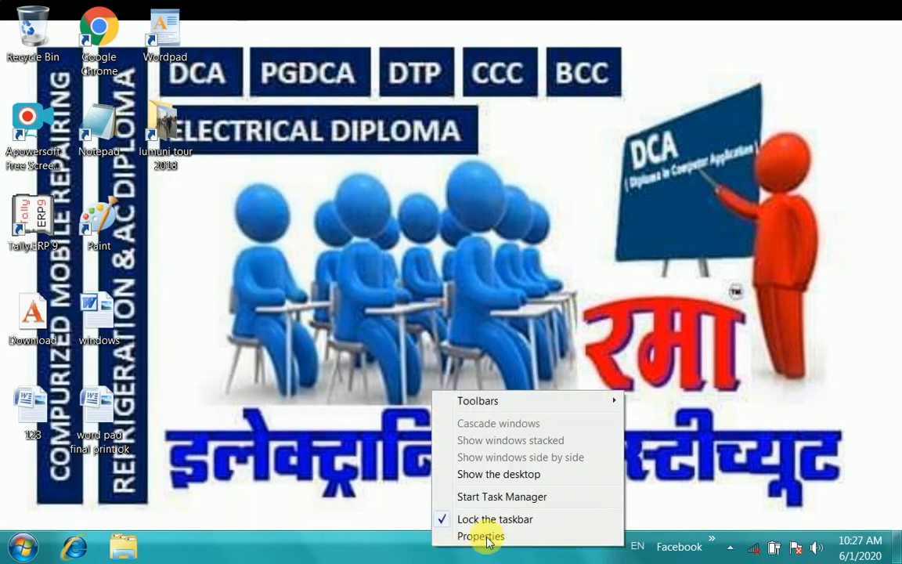
{"action": "mouse_move", "coordinate": [600, 399]}
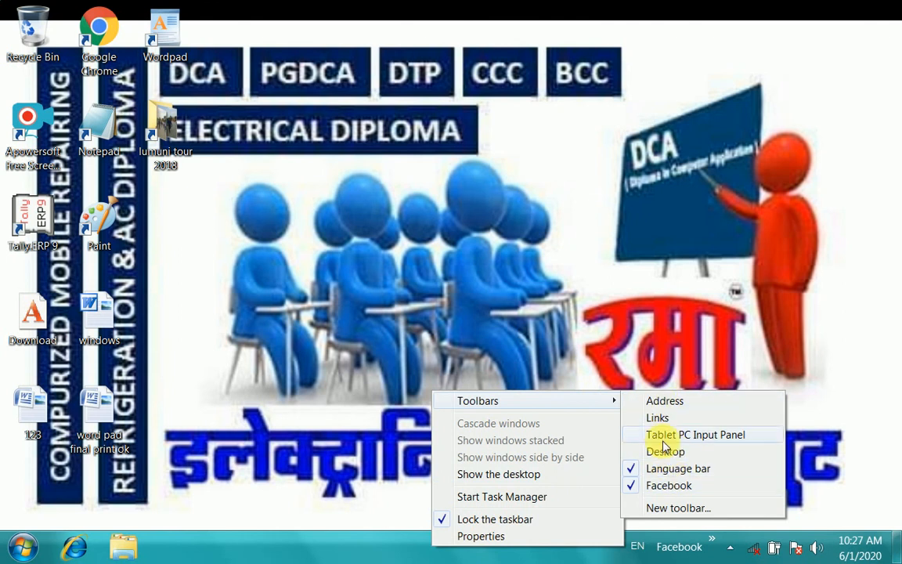
{"action": "left_click", "coordinate": [631, 489]}
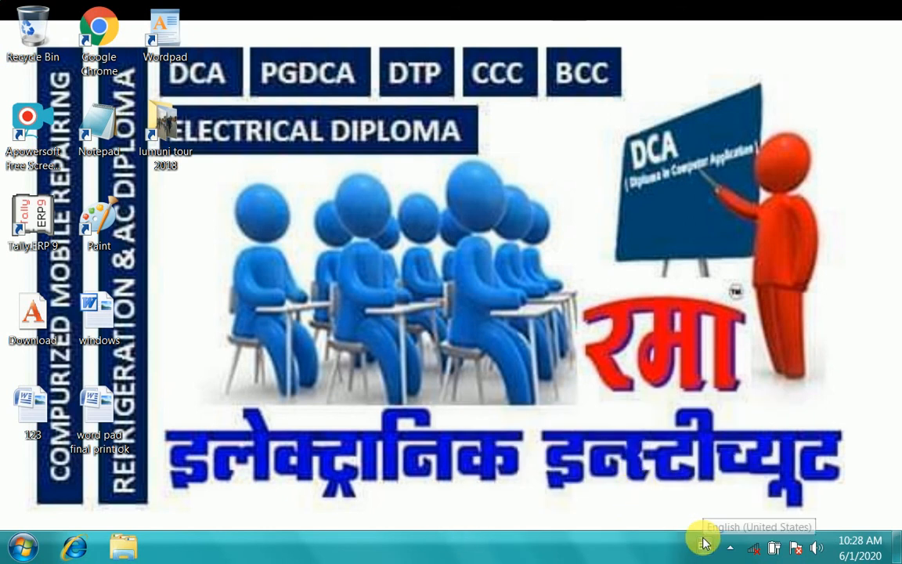
Bring up the folder chooser for a new taskbar toolbar, close it without choosing a folder and refresh the desktop.
{"action": "right_click", "coordinate": [502, 556]}
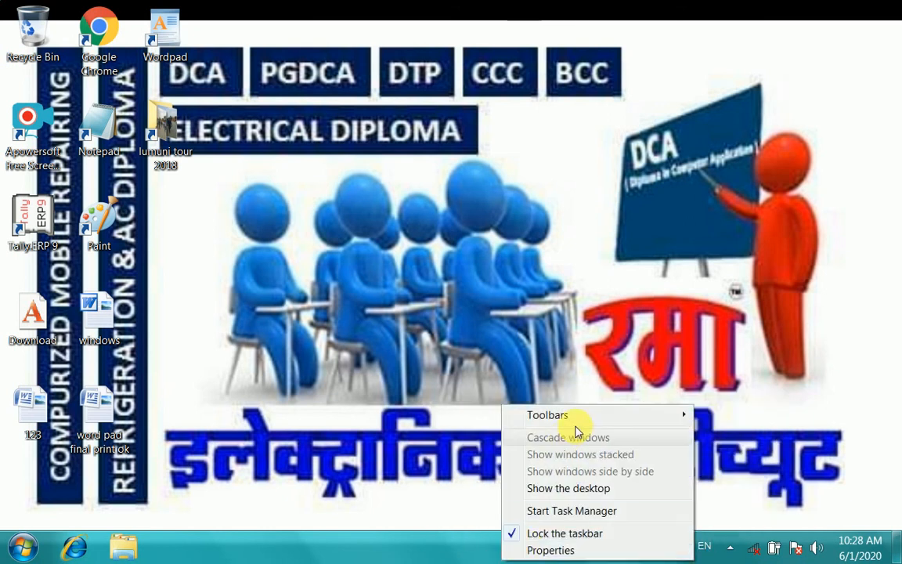
{"action": "mouse_move", "coordinate": [583, 416]}
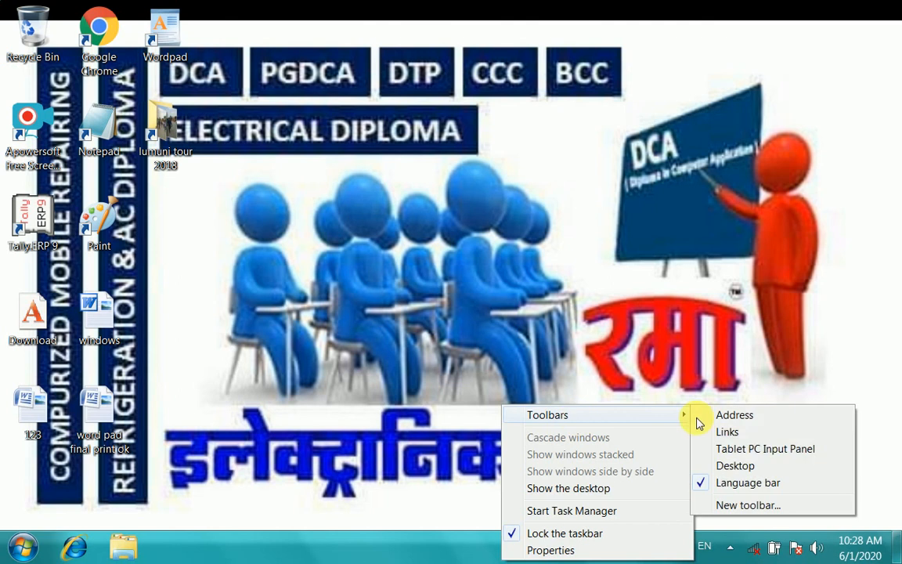
{"action": "left_click", "coordinate": [748, 505]}
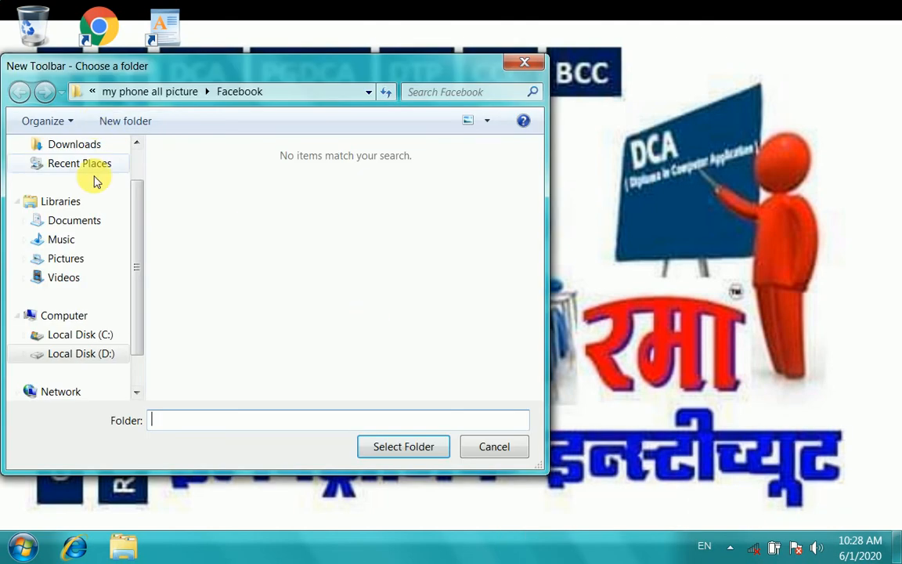
{"action": "left_click", "coordinate": [523, 62]}
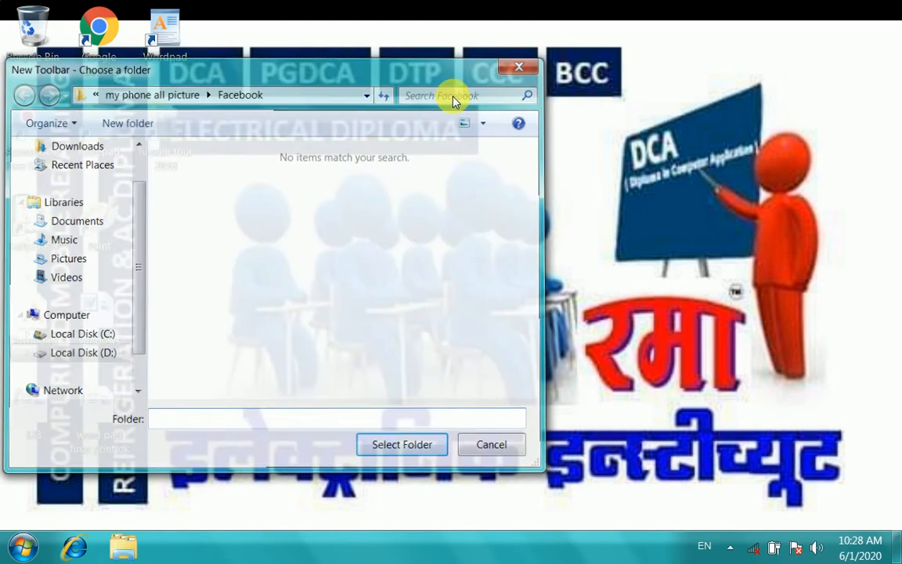
{"action": "right_click", "coordinate": [454, 99]}
{"action": "left_click", "coordinate": [495, 147]}
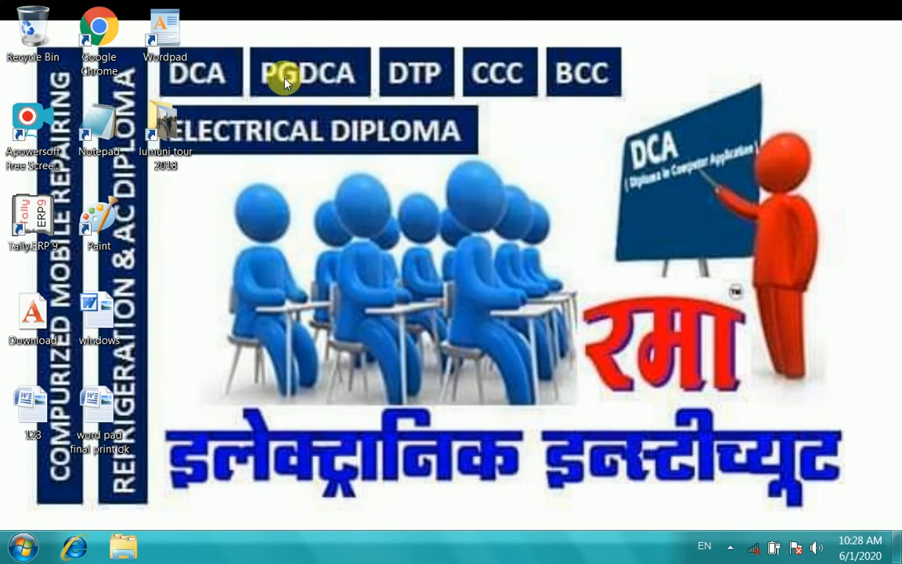
{"action": "right_click", "coordinate": [326, 153]}
{"action": "left_click", "coordinate": [369, 197]}
{"action": "right_click", "coordinate": [347, 155]}
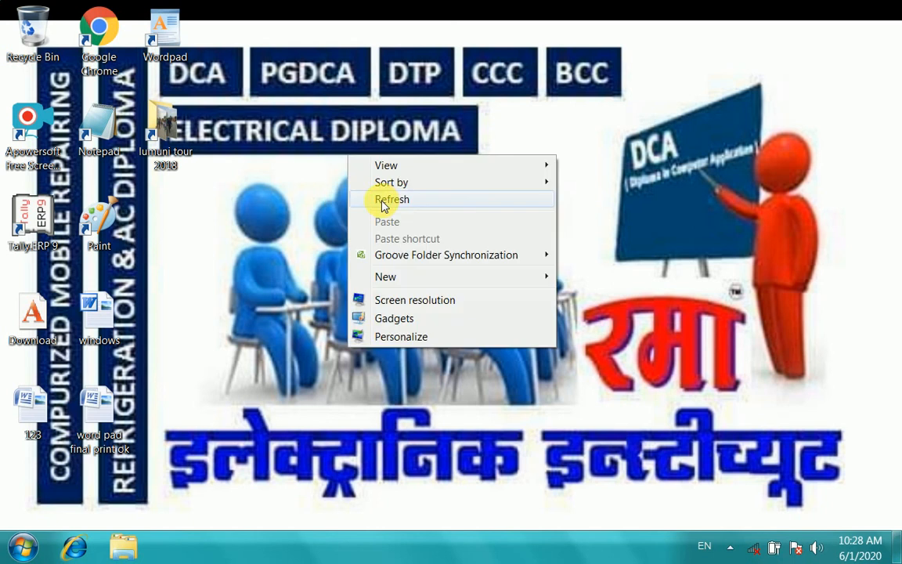
{"action": "left_click", "coordinate": [376, 195]}
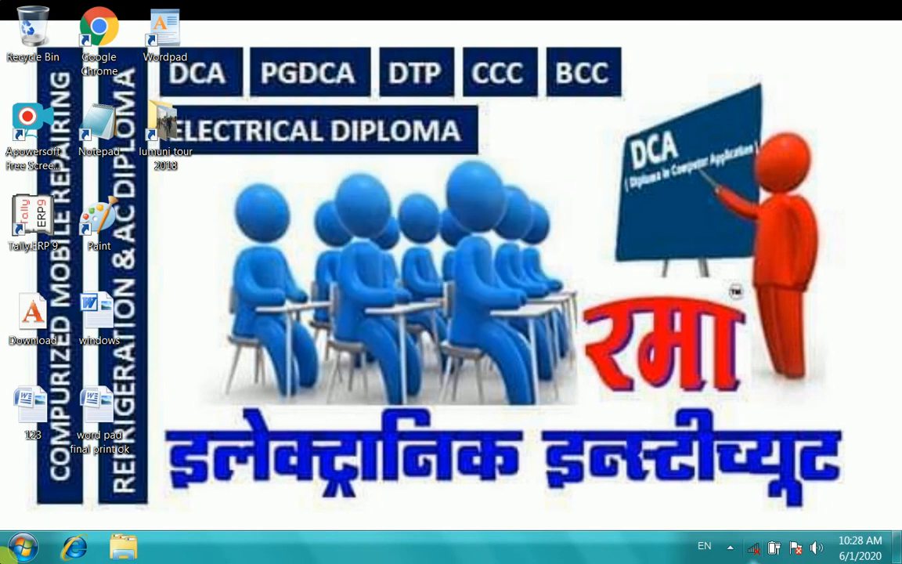
Examine the Start menu's shutdown options, from Switch user to Hibernate, leave without choosing one and refresh the desktop.
{"action": "left_click", "coordinate": [24, 550]}
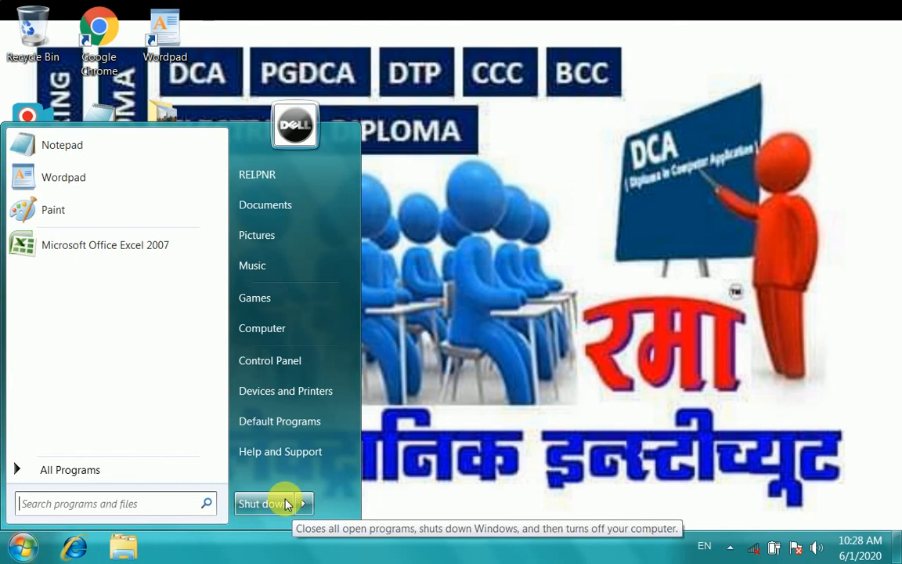
{"action": "left_click", "coordinate": [304, 503]}
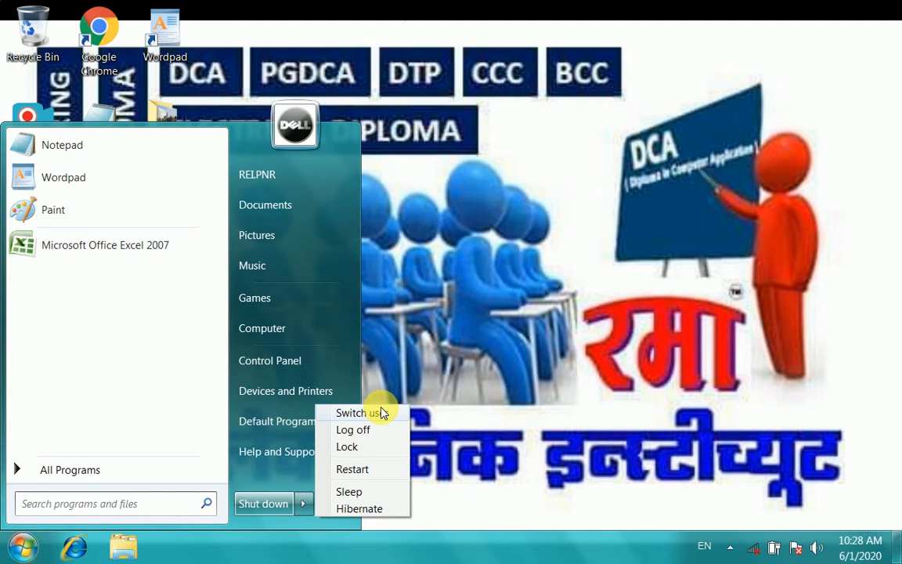
{"action": "left_click", "coordinate": [275, 176]}
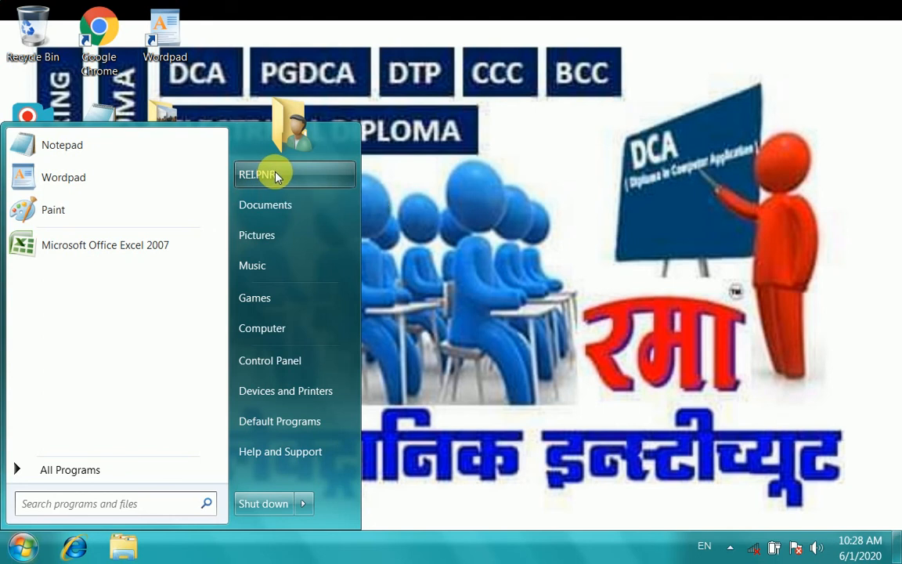
{"action": "left_click", "coordinate": [302, 503]}
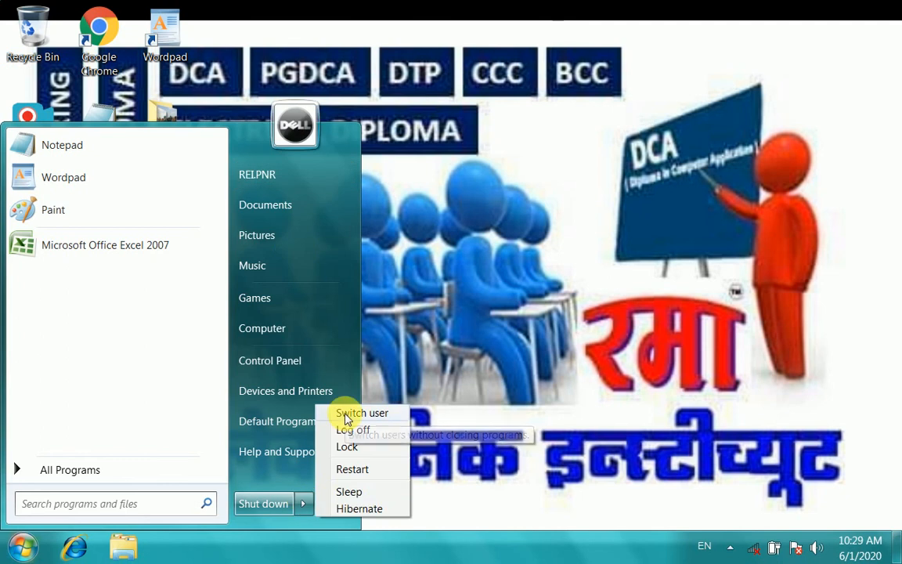
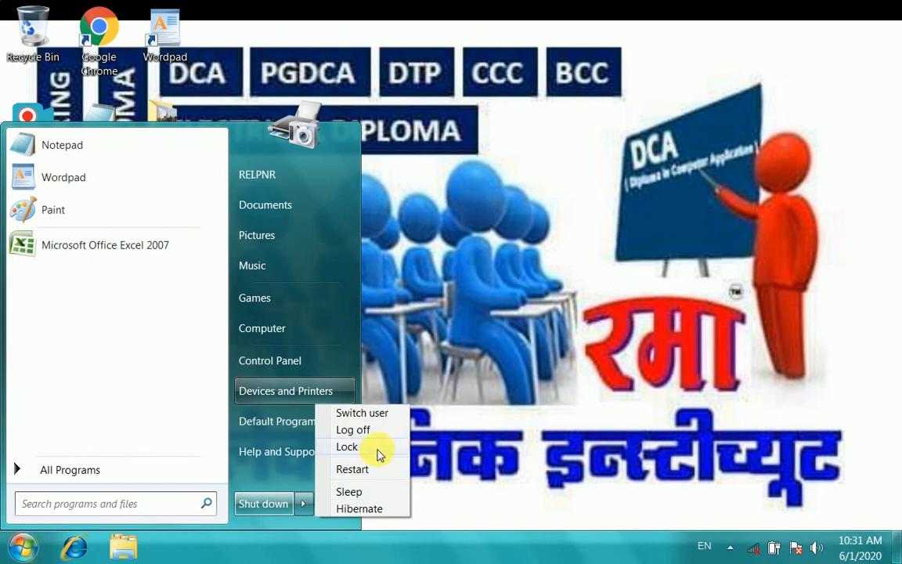
{"action": "right_click", "coordinate": [460, 154]}
{"action": "left_click", "coordinate": [504, 199]}
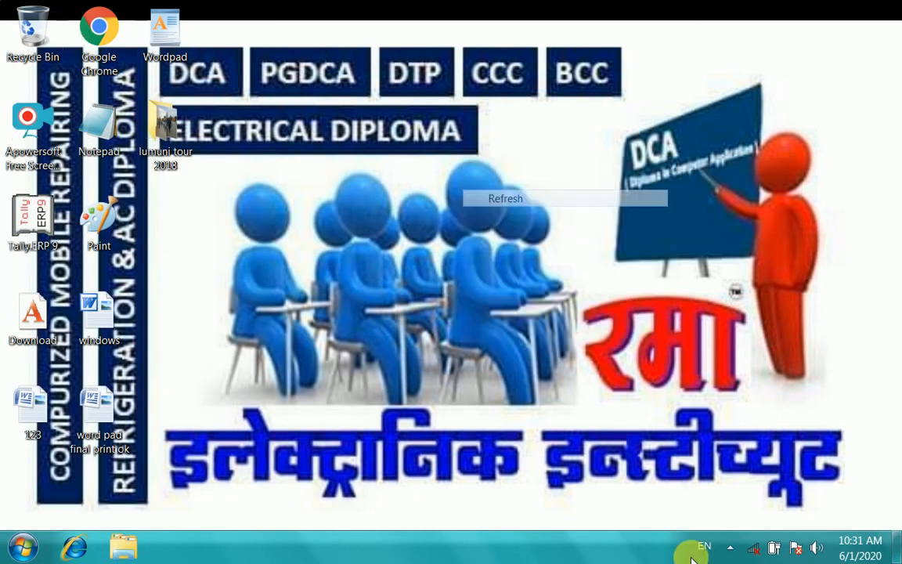
View the hidden notification area icons and refresh the desktop.
{"action": "left_click", "coordinate": [730, 548]}
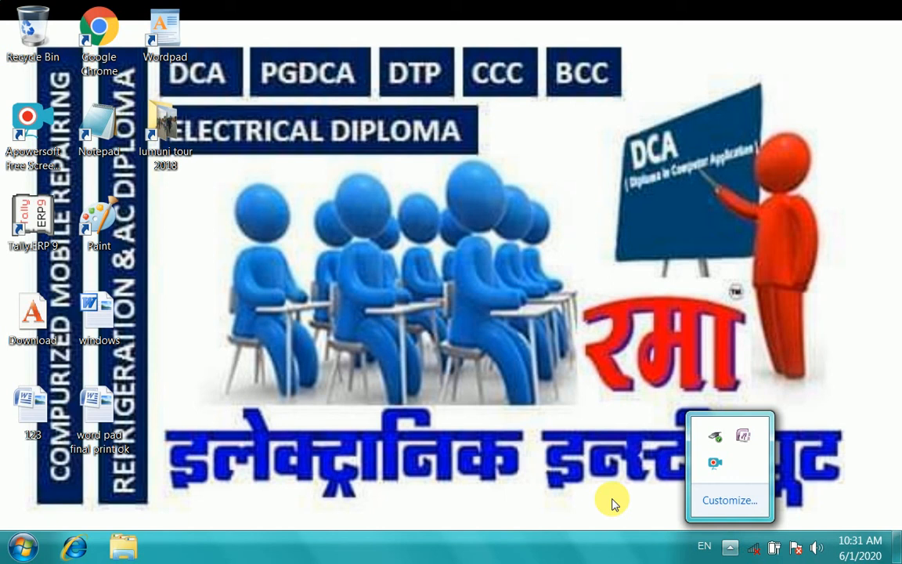
{"action": "right_click", "coordinate": [390, 259]}
{"action": "left_click", "coordinate": [429, 306]}
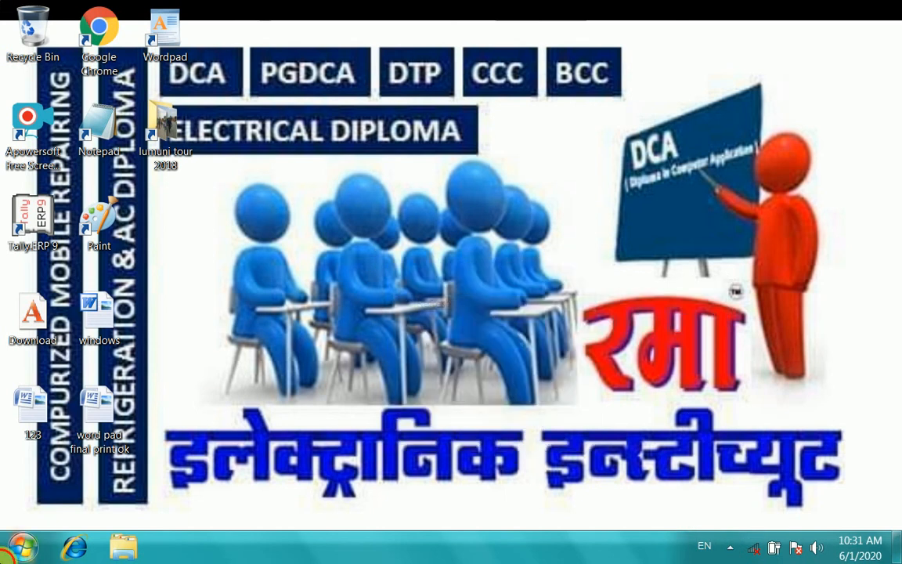
Open the Computer window from the Start menu and close it.
{"action": "left_click", "coordinate": [21, 544]}
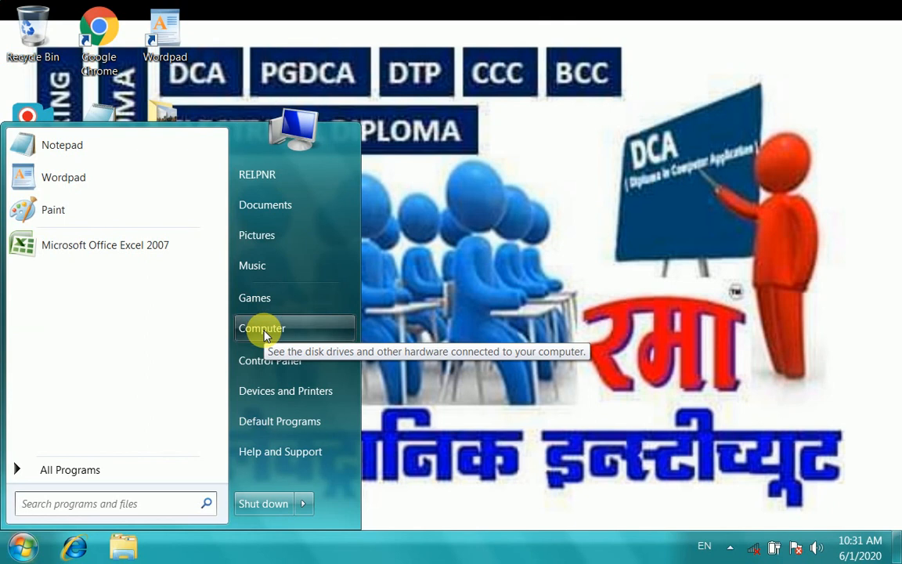
{"action": "left_click", "coordinate": [479, 245]}
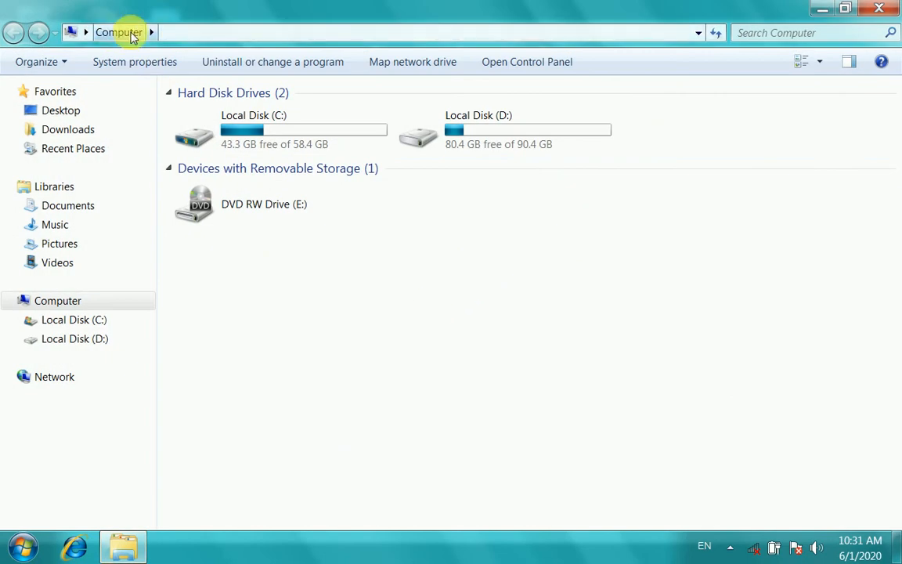
{"action": "left_click", "coordinate": [892, 10]}
Reopen the Computer window from the Start menu and check the free space and total size of Local Disk (D:).
{"action": "key", "text": "super"}
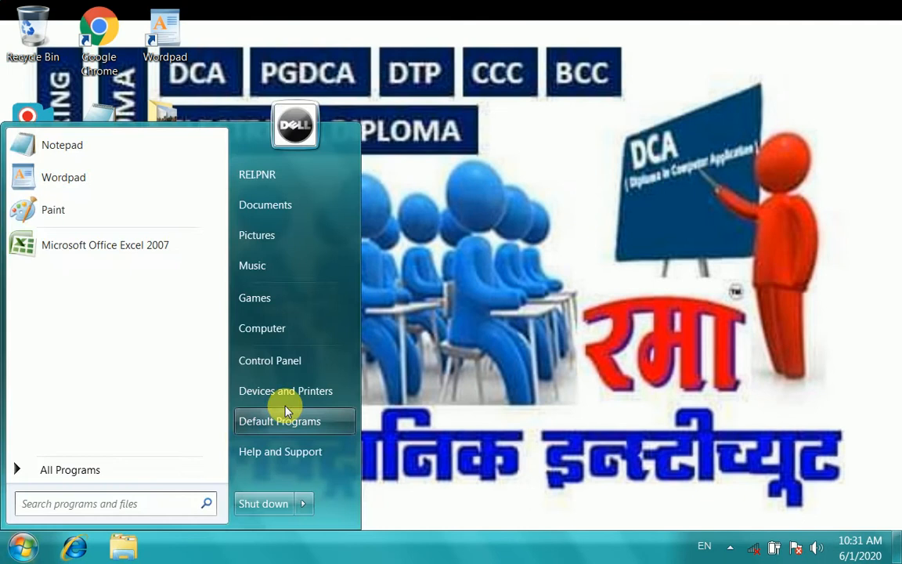
{"action": "left_click", "coordinate": [326, 329]}
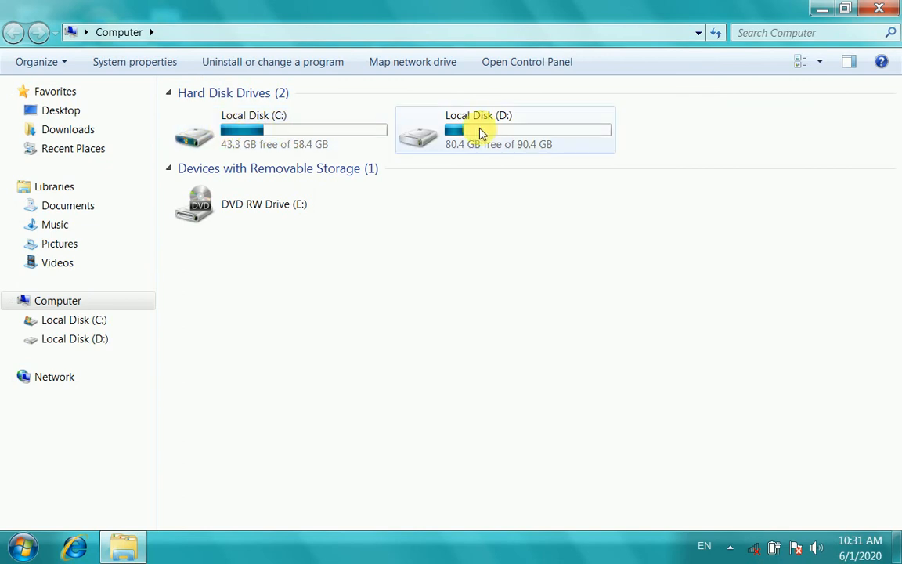
{"action": "mouse_move", "coordinate": [485, 134]}
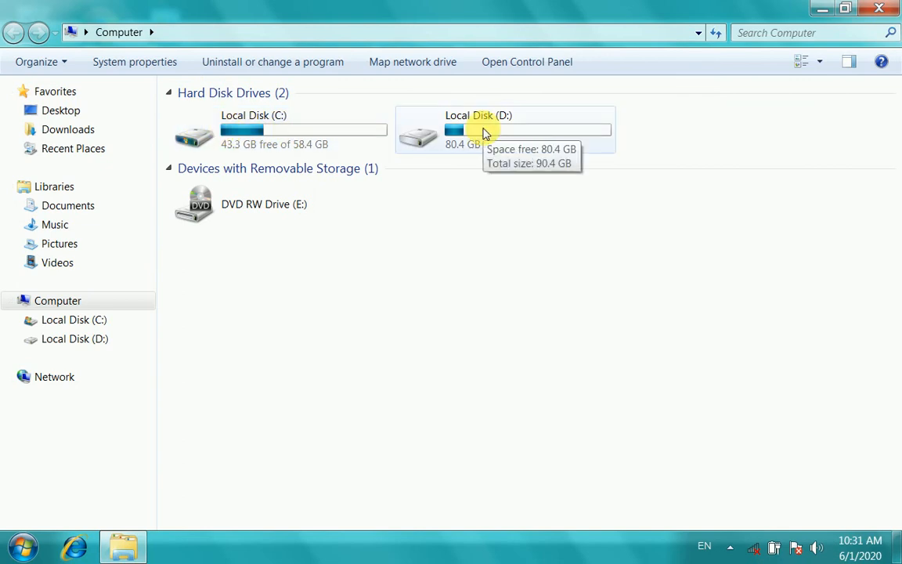
Turn on the menu bar in the layout of the Computer window.
{"action": "left_click", "coordinate": [46, 69]}
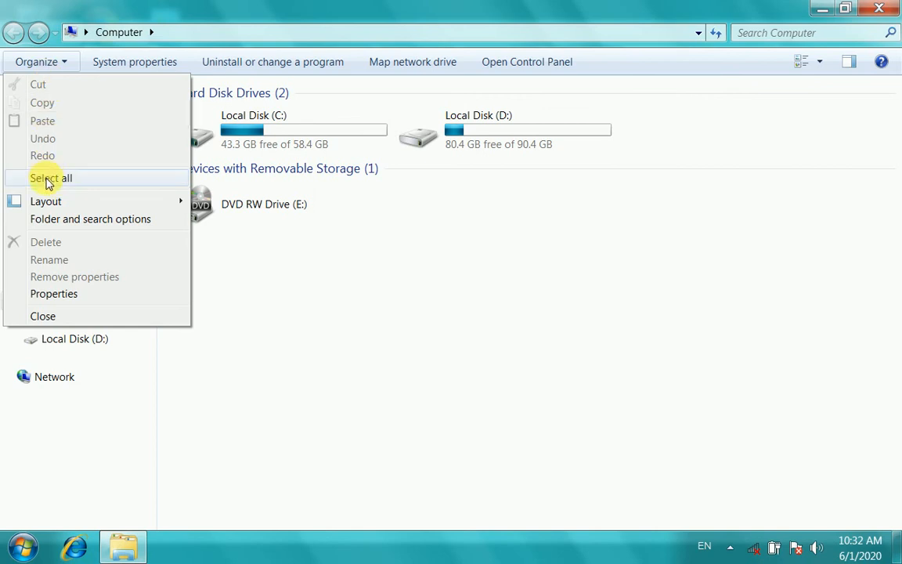
{"action": "mouse_move", "coordinate": [50, 207]}
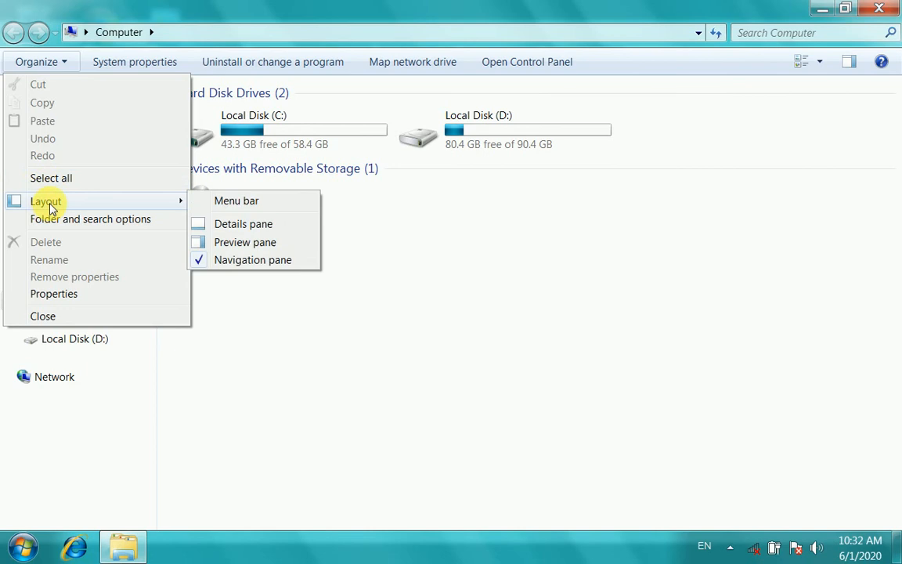
{"action": "left_click", "coordinate": [231, 205]}
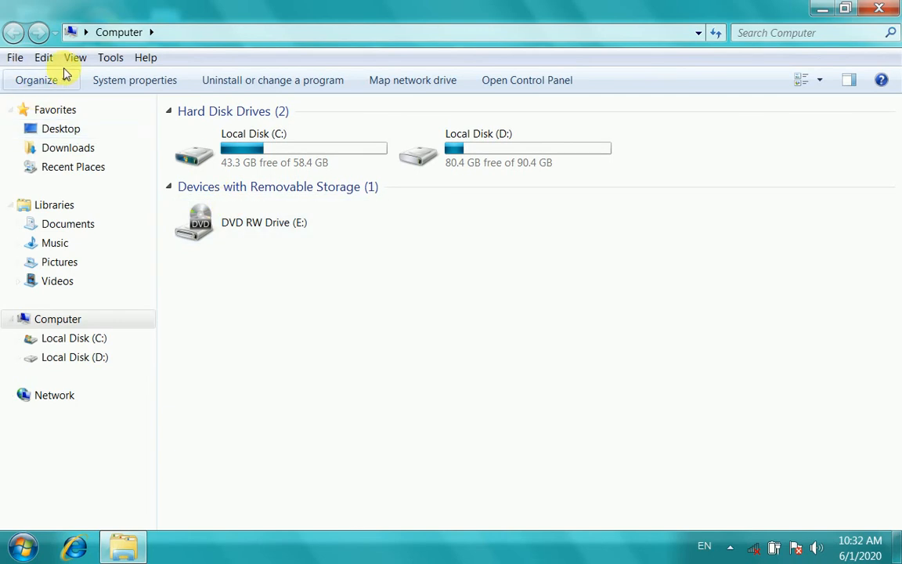
Examine the commands in the Computer window's File, Edit and Tools menus without choosing any.
{"action": "left_click", "coordinate": [14, 57]}
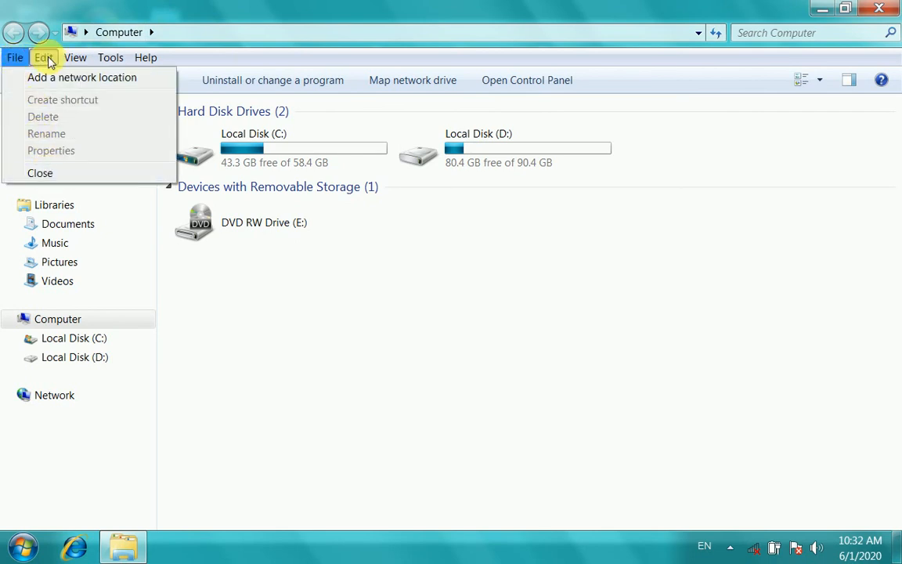
{"action": "mouse_move", "coordinate": [45, 59]}
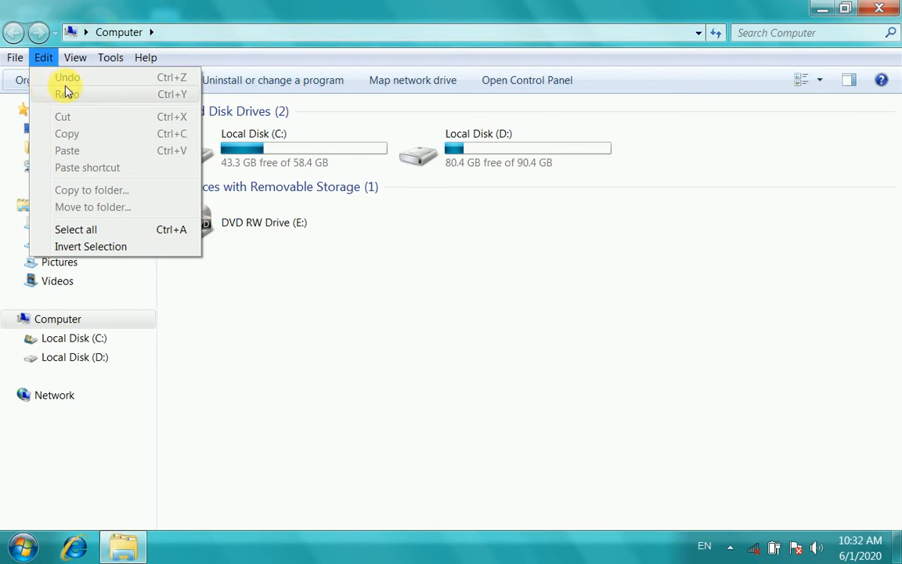
{"action": "mouse_move", "coordinate": [121, 61]}
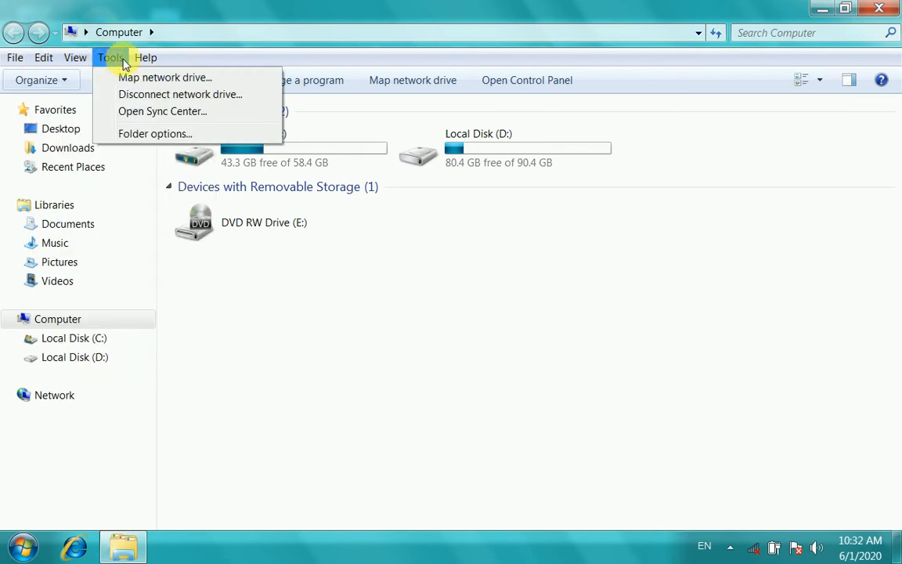
{"action": "mouse_move", "coordinate": [14, 59]}
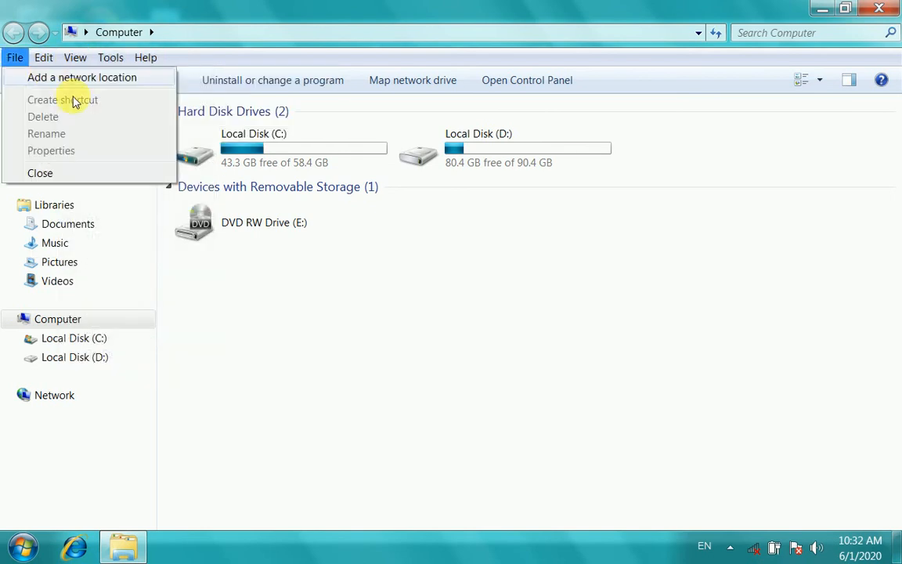
{"action": "left_click", "coordinate": [283, 342]}
Turn off the menu bar in the layout of the Computer window.
{"action": "left_click", "coordinate": [31, 81]}
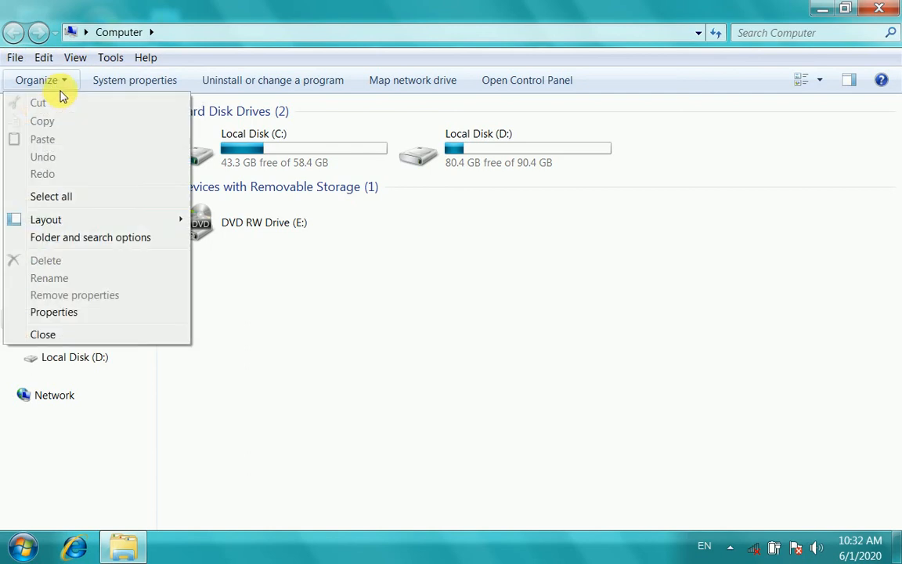
{"action": "mouse_move", "coordinate": [86, 224]}
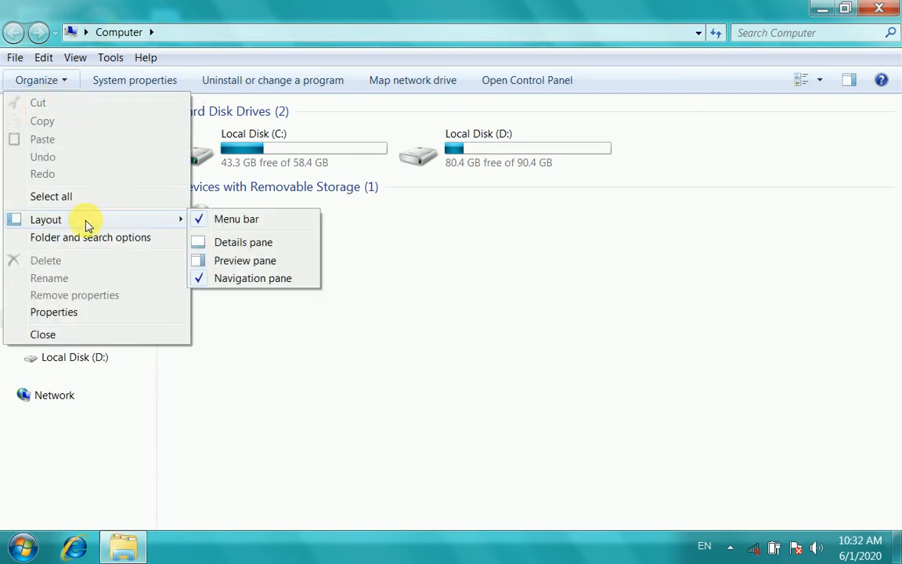
{"action": "left_click", "coordinate": [222, 223]}
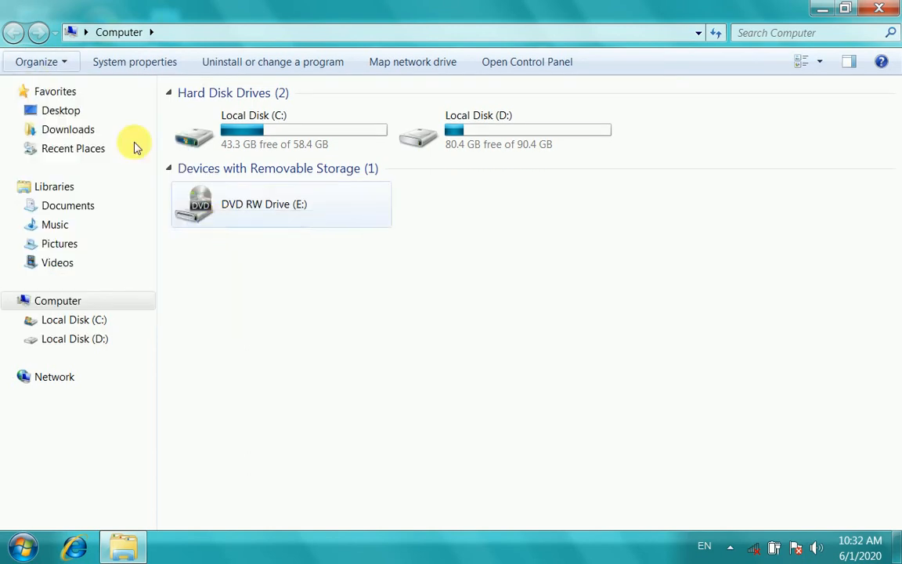
Turn on the details pane in the layout of the Computer window.
{"action": "left_click", "coordinate": [57, 63]}
{"action": "mouse_move", "coordinate": [107, 208]}
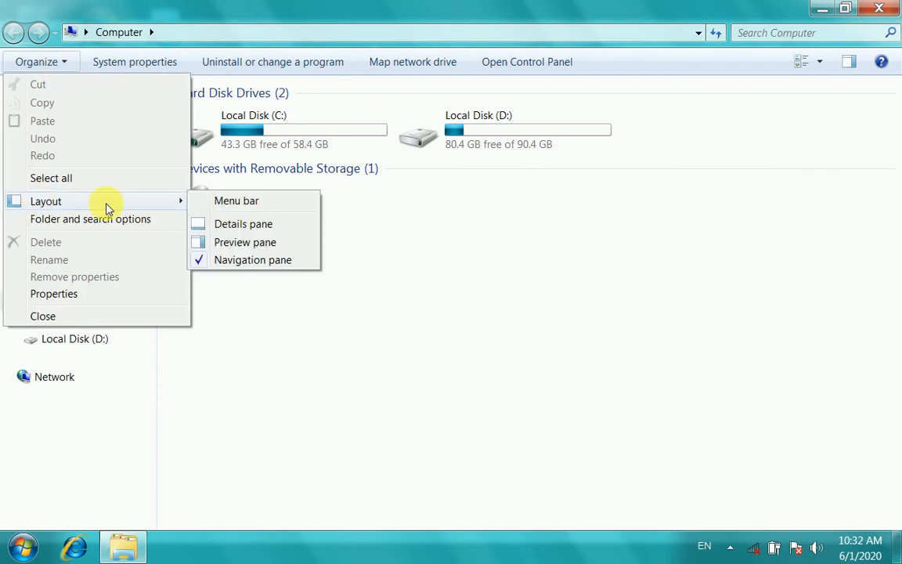
{"action": "left_click", "coordinate": [239, 227]}
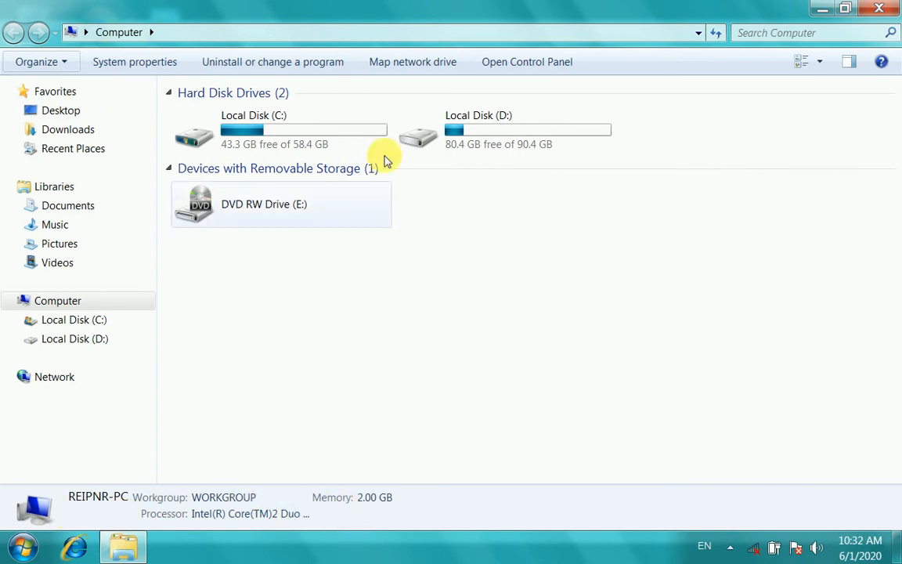
Examine the details pane for the AOC PNR FORM'S folder on Local Disk (D:) and for devlys 010 bld in pagemaker logo's hindi font folder.
{"action": "double_click", "coordinate": [496, 146]}
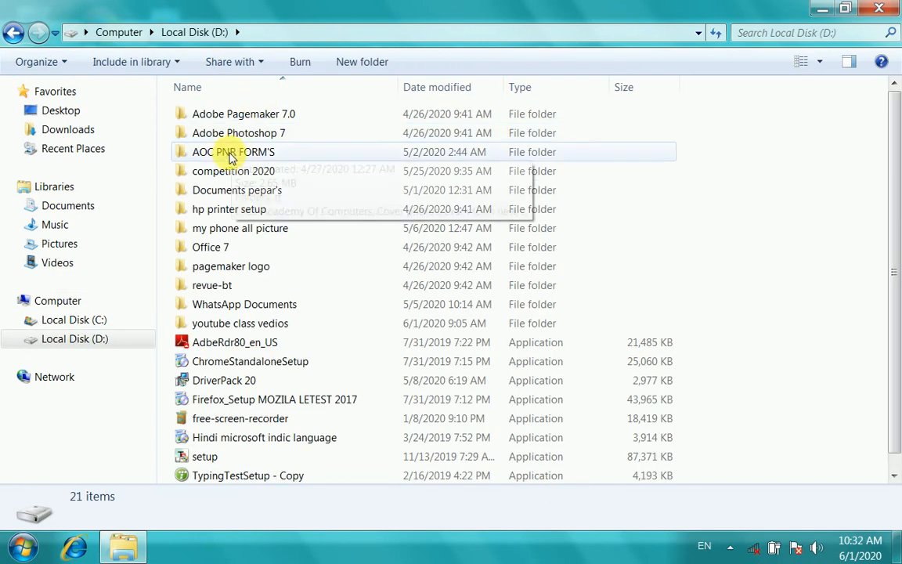
{"action": "left_click", "coordinate": [231, 154]}
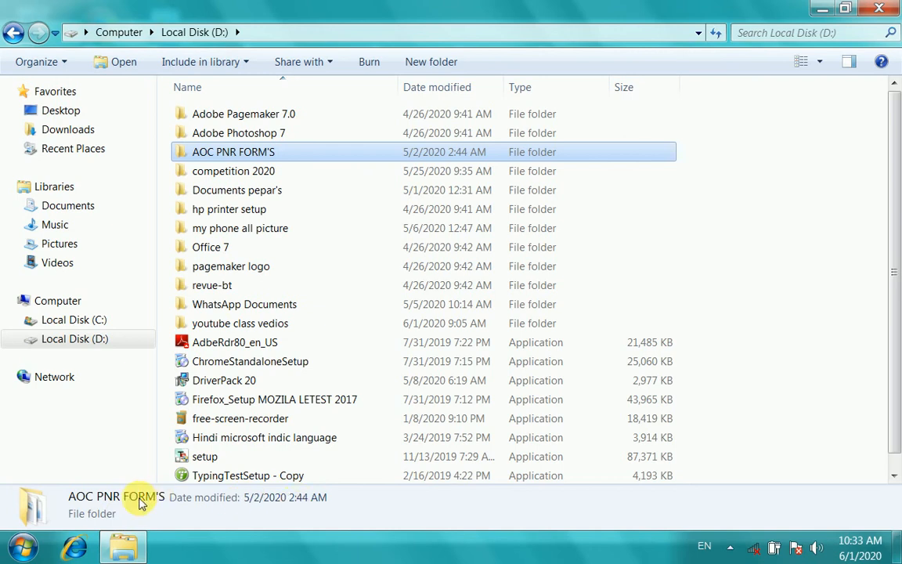
{"action": "double_click", "coordinate": [225, 268]}
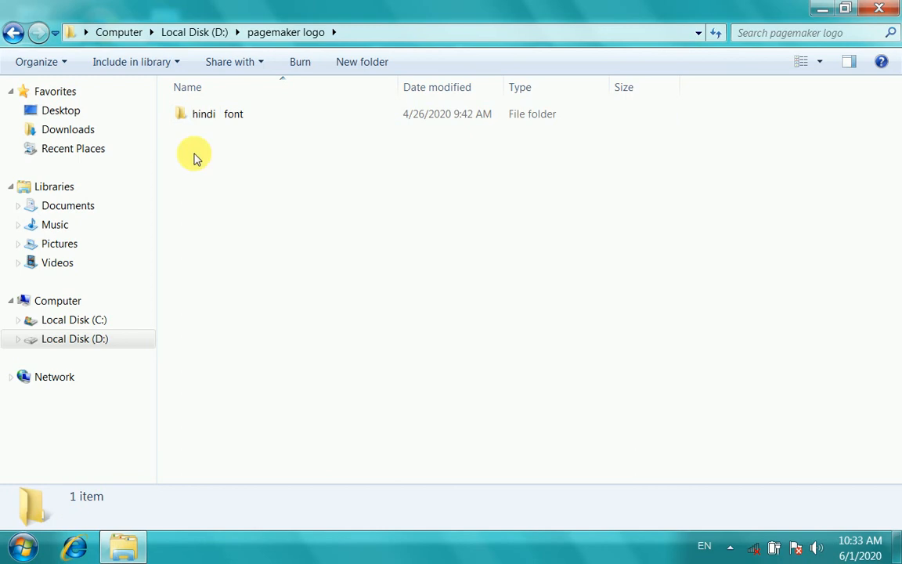
{"action": "left_click", "coordinate": [205, 119]}
{"action": "double_click", "coordinate": [204, 117]}
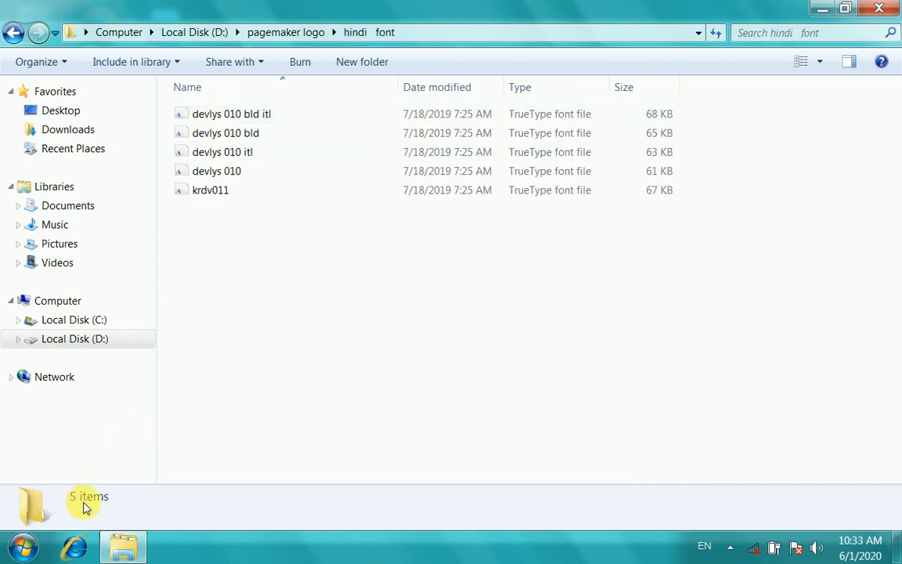
{"action": "left_click", "coordinate": [209, 135]}
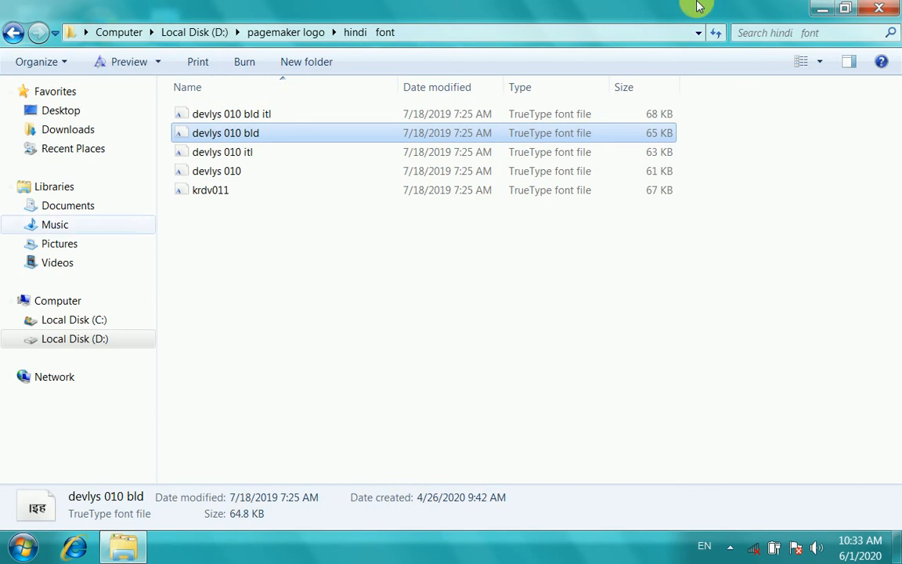
Go back to the Computer drive list and turn off the details pane in its layout.
{"action": "left_click", "coordinate": [14, 34]}
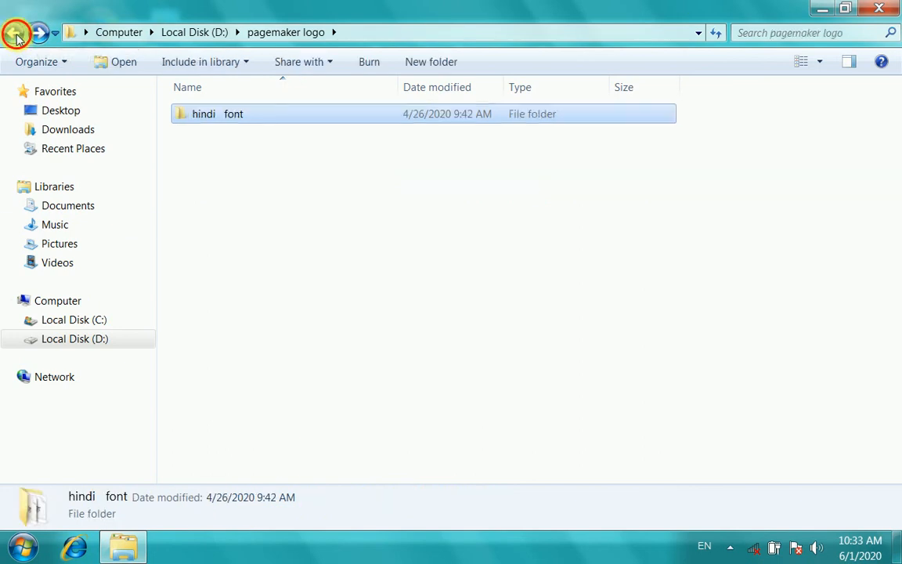
{"action": "left_click", "coordinate": [14, 34]}
{"action": "left_click", "coordinate": [14, 34]}
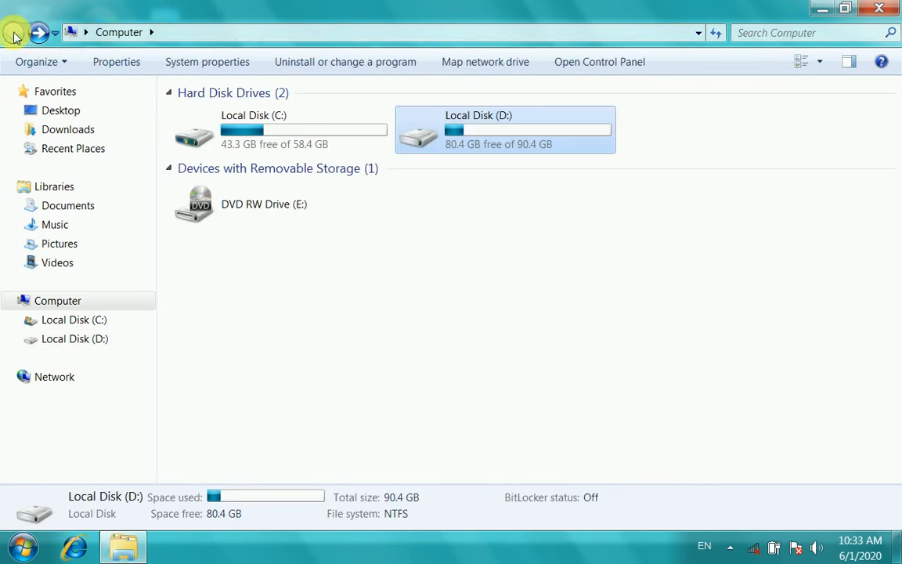
{"action": "left_click", "coordinate": [44, 63]}
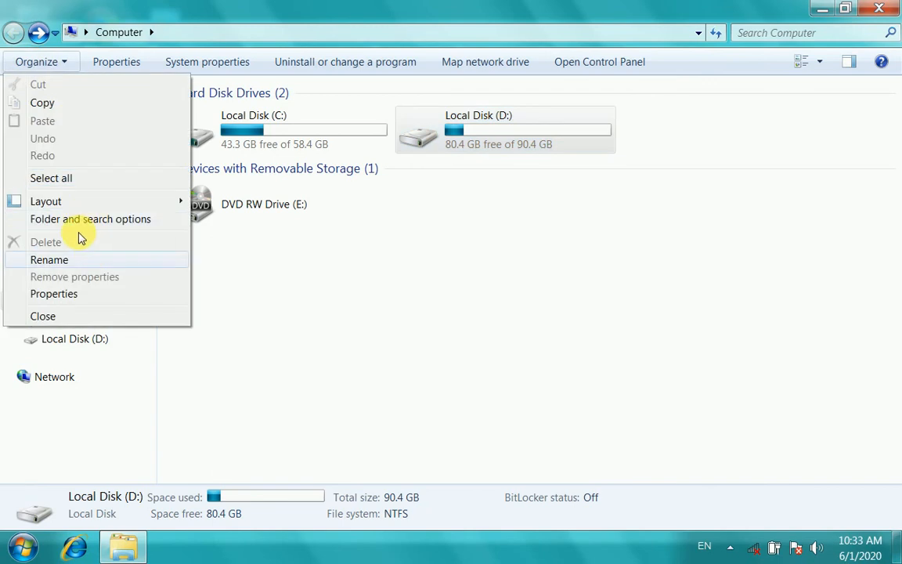
{"action": "mouse_move", "coordinate": [69, 202]}
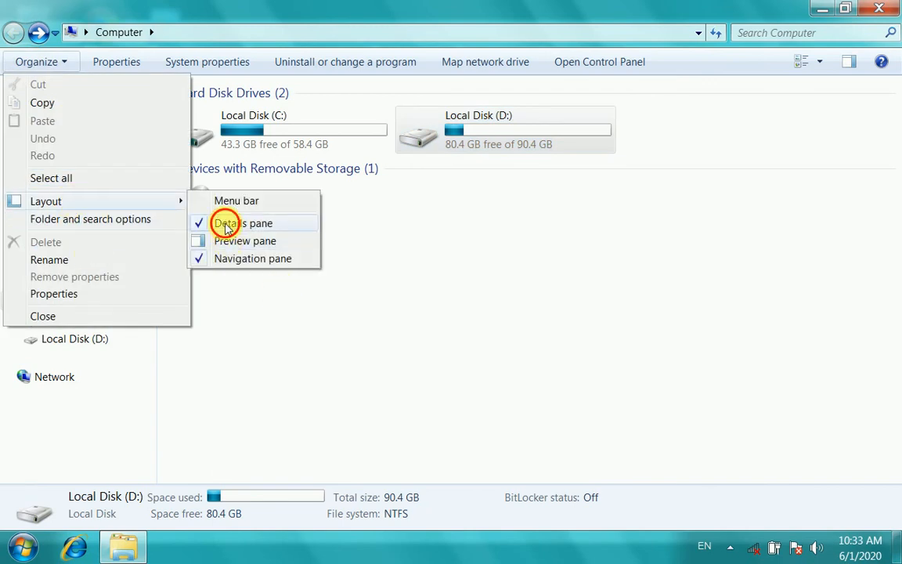
{"action": "left_click", "coordinate": [227, 226]}
Turn on the preview pane in the layout of the Computer window.
{"action": "left_click", "coordinate": [55, 63]}
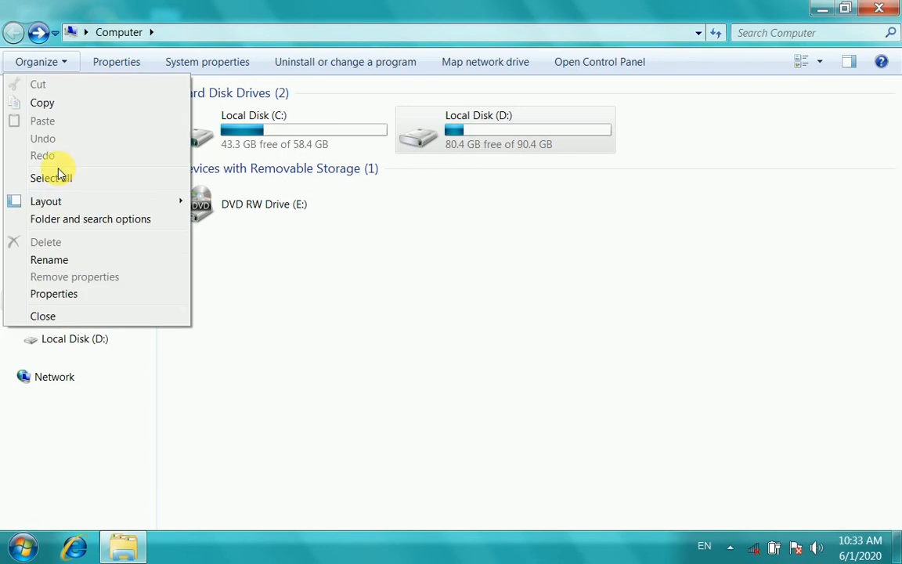
{"action": "mouse_move", "coordinate": [62, 201]}
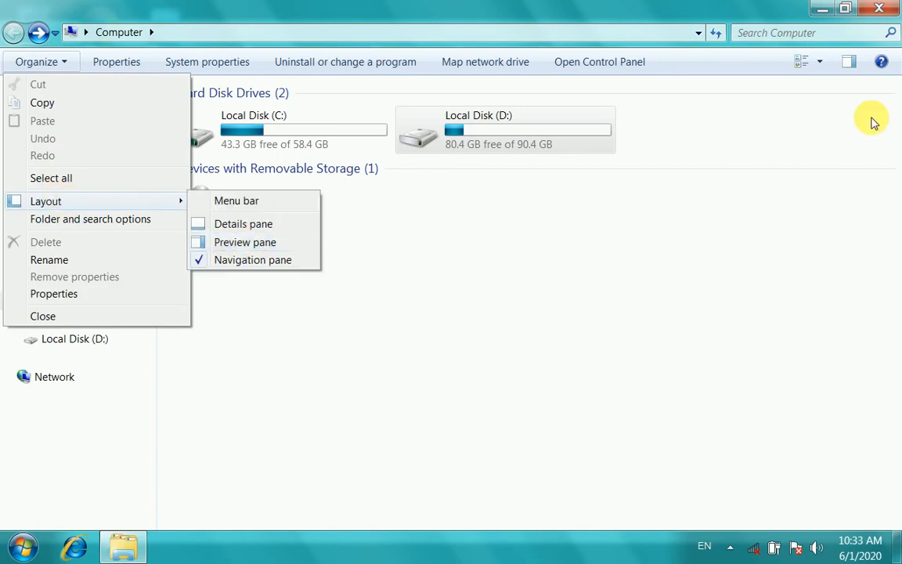
{"action": "left_click", "coordinate": [245, 244]}
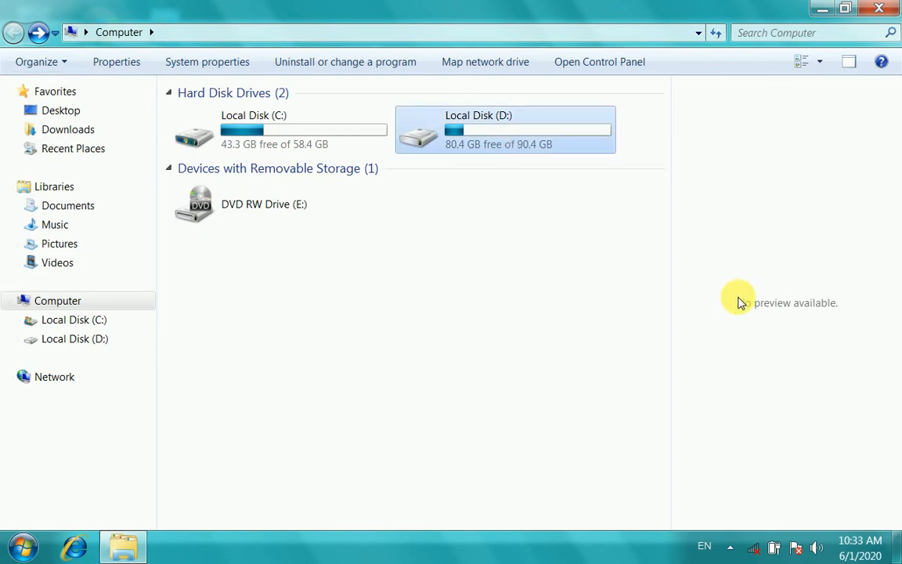
Turn off the preview pane in the layout of the Computer window.
{"action": "left_click", "coordinate": [56, 61]}
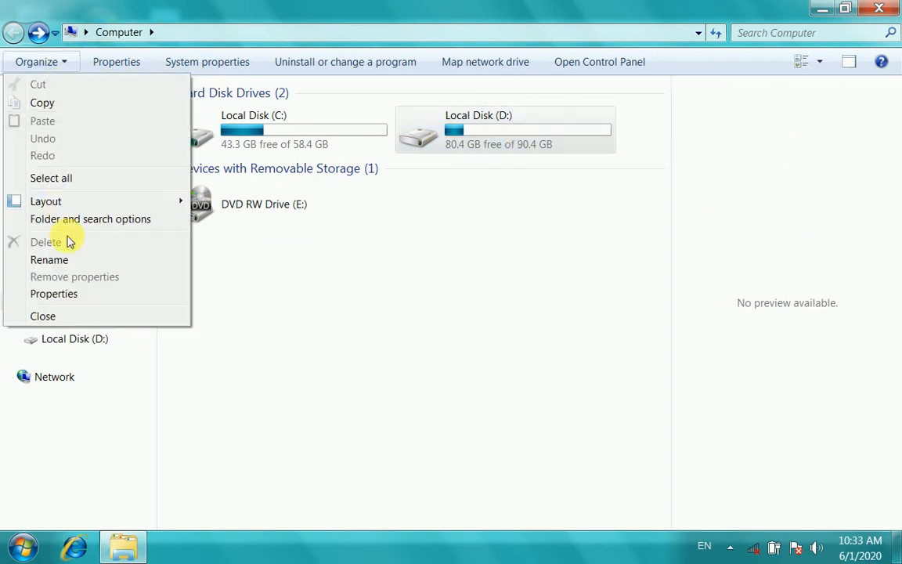
{"action": "mouse_move", "coordinate": [63, 200]}
{"action": "left_click", "coordinate": [229, 241]}
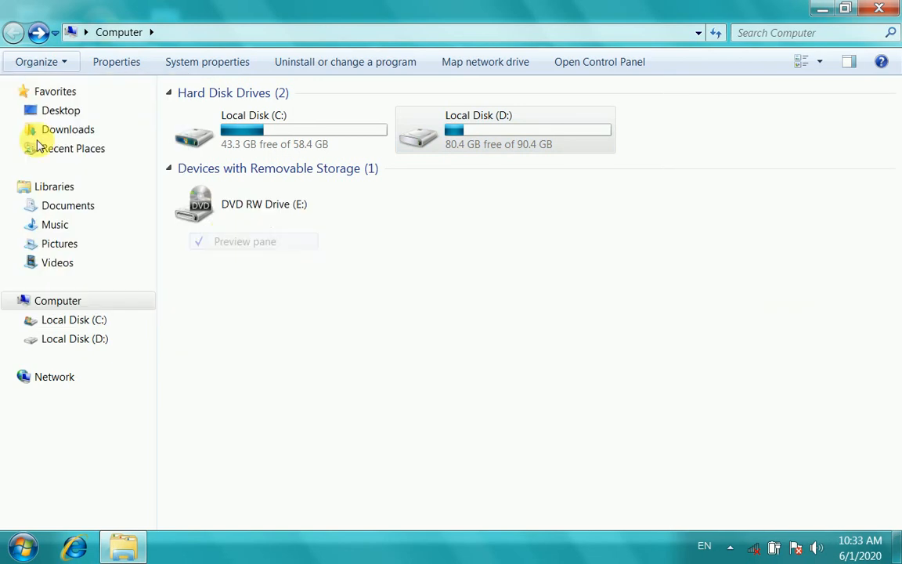
Turn off the navigation pane in the layout of the Computer window.
{"action": "left_click", "coordinate": [41, 61]}
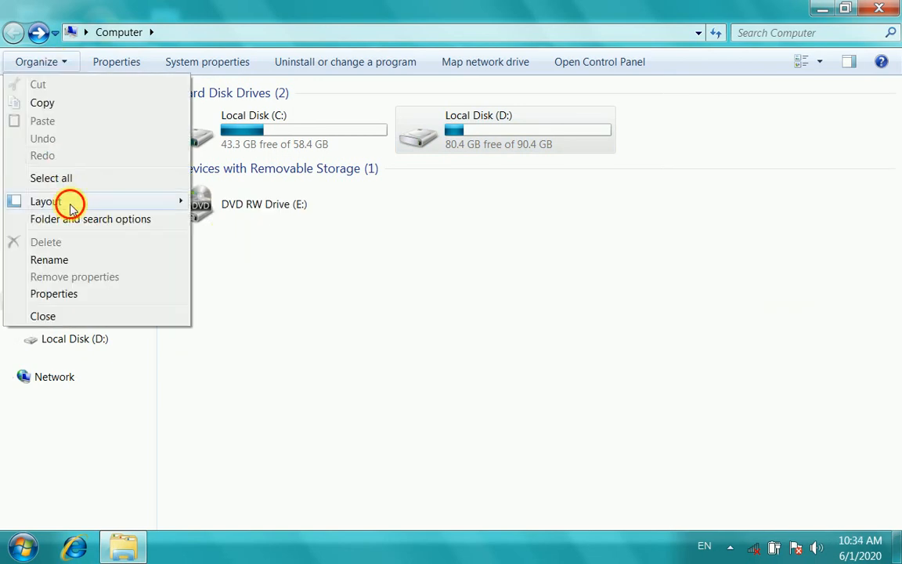
{"action": "mouse_move", "coordinate": [71, 203]}
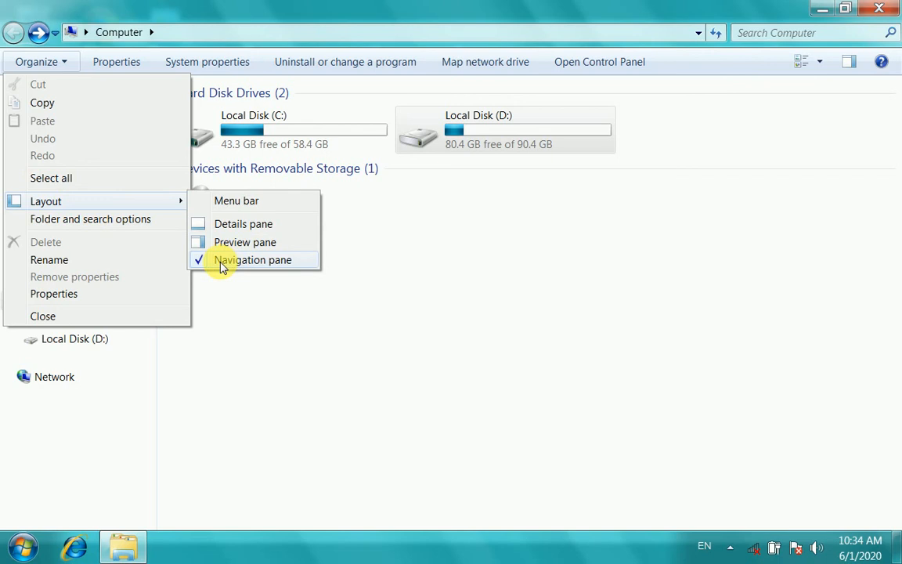
{"action": "left_click", "coordinate": [239, 350]}
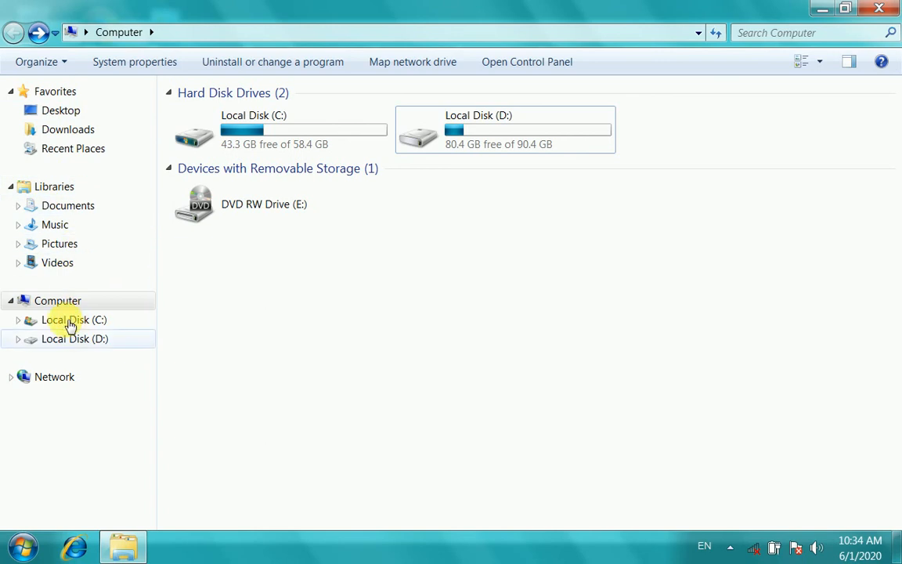
{"action": "left_click", "coordinate": [48, 63]}
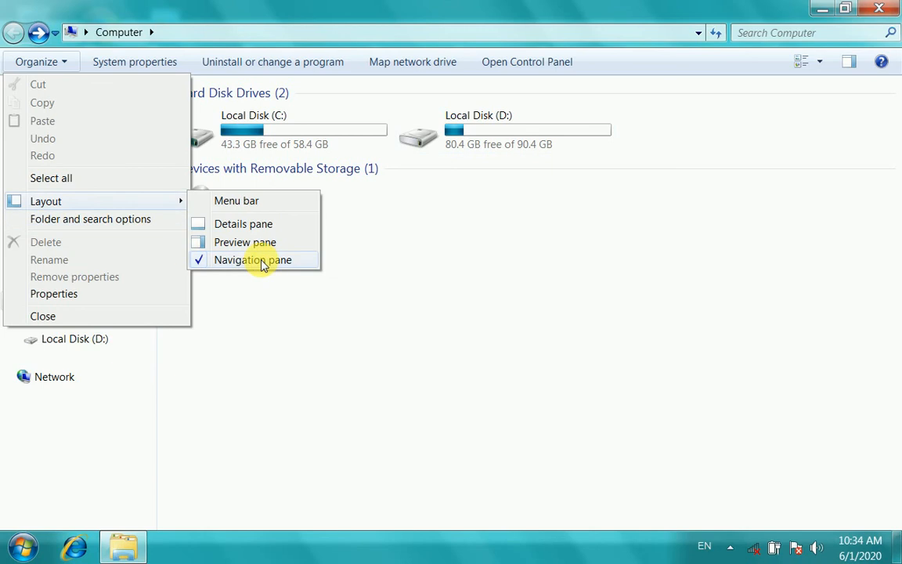
{"action": "left_click", "coordinate": [262, 262]}
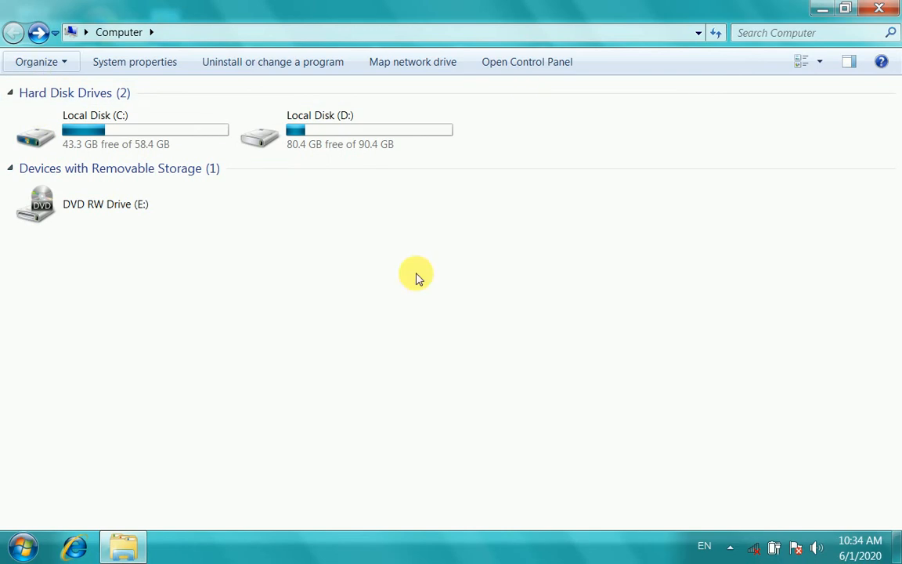
Turn the navigation pane back on in the layout of the Computer window.
{"action": "left_click", "coordinate": [65, 62]}
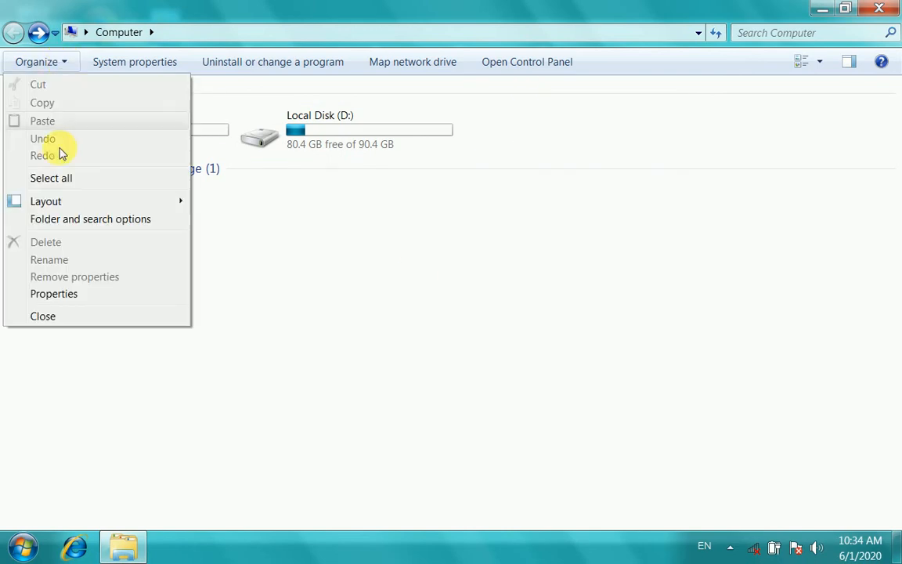
{"action": "mouse_move", "coordinate": [89, 206]}
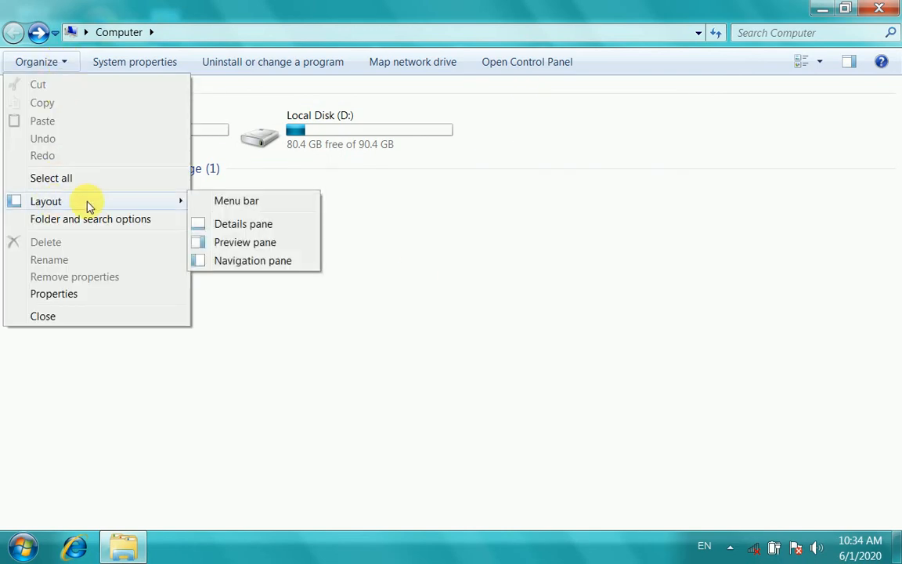
{"action": "left_click", "coordinate": [228, 264]}
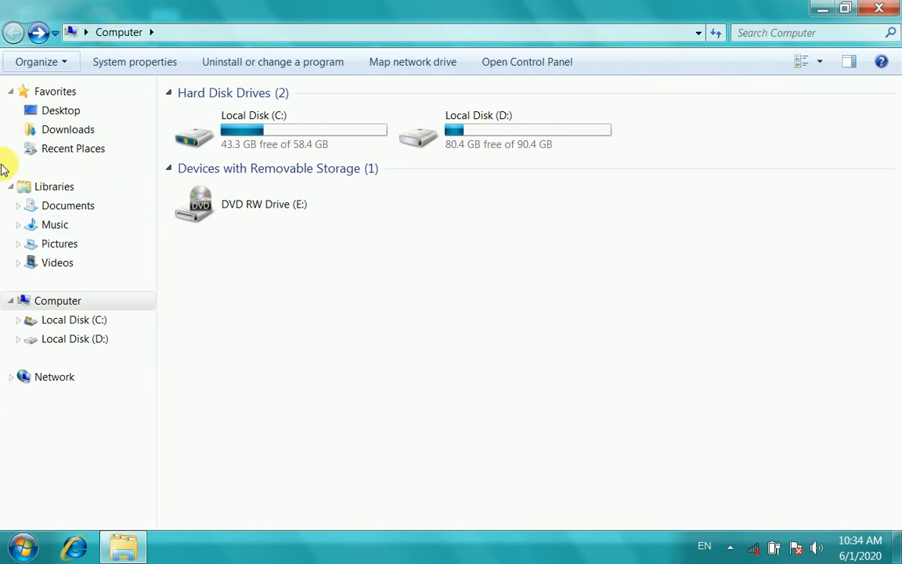
Review the computer's basic system information through its properties, and close the System and Computer windows.
{"action": "left_click", "coordinate": [41, 63]}
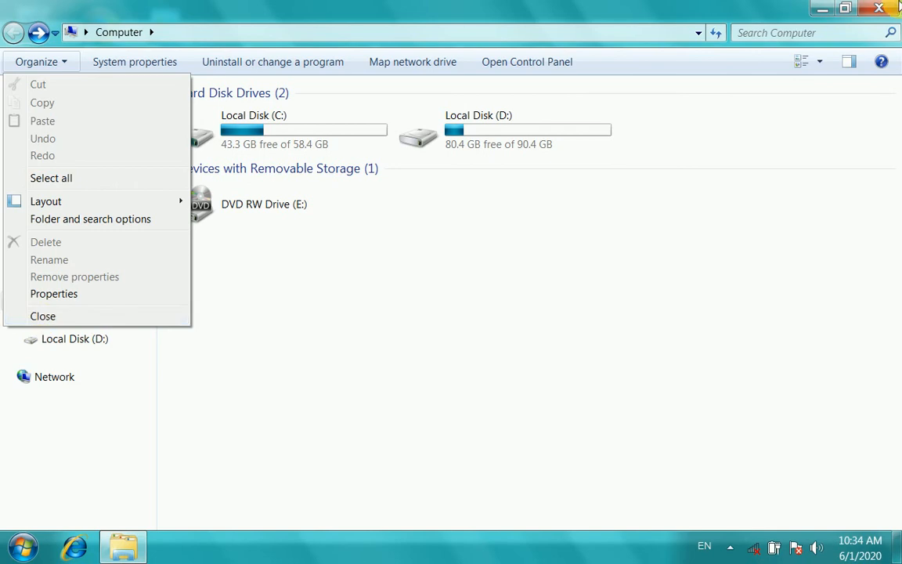
{"action": "left_click", "coordinate": [55, 295]}
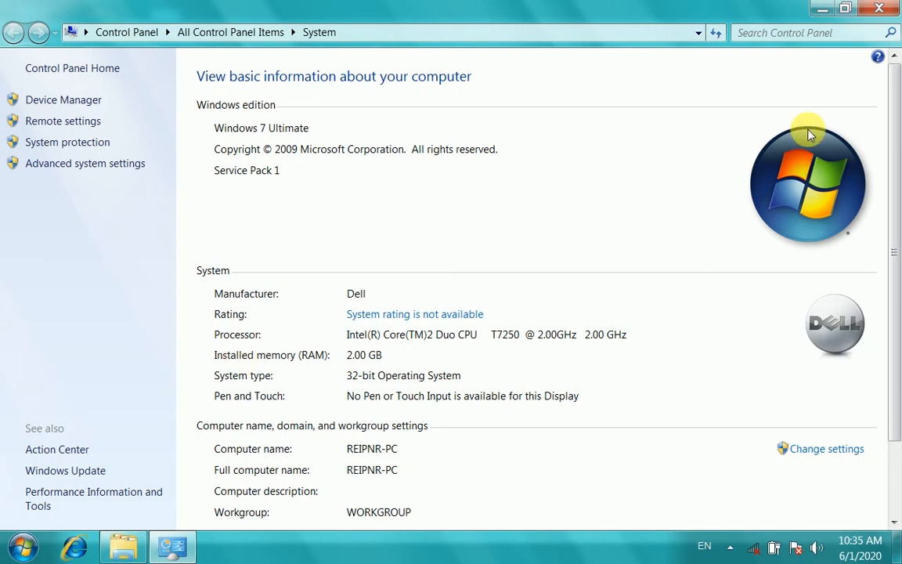
{"action": "left_click_drag", "start_coordinate": [893, 180], "coordinate": [891, 283]}
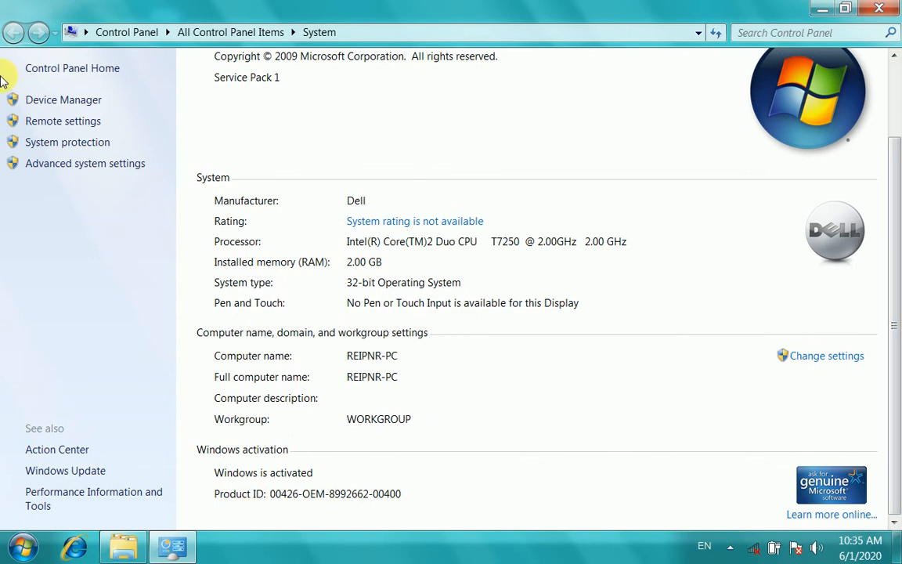
{"action": "left_click", "coordinate": [894, 11]}
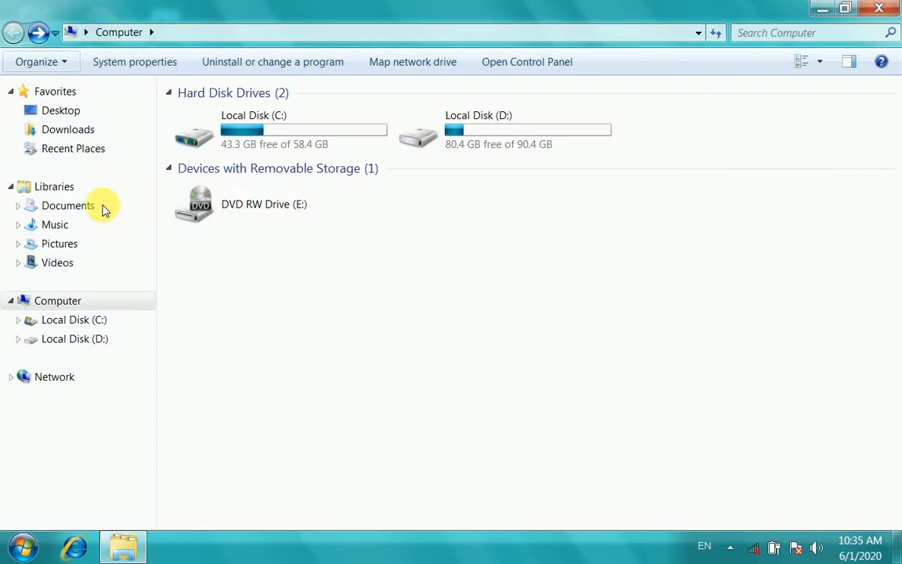
{"action": "left_click", "coordinate": [882, 8]}
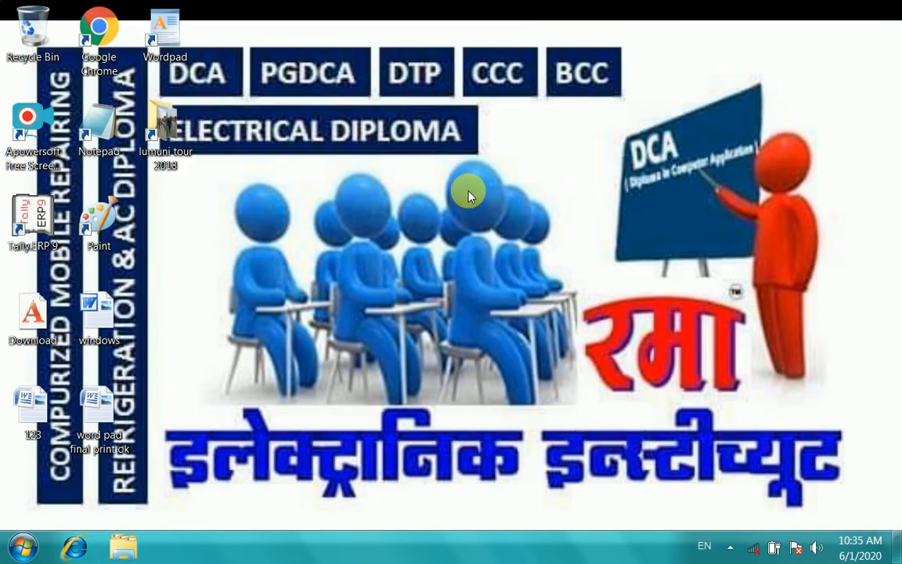
Refresh the desktop several times and check its icon view options without changing any.
{"action": "right_click", "coordinate": [420, 81]}
{"action": "left_click", "coordinate": [453, 121]}
{"action": "right_click", "coordinate": [383, 109]}
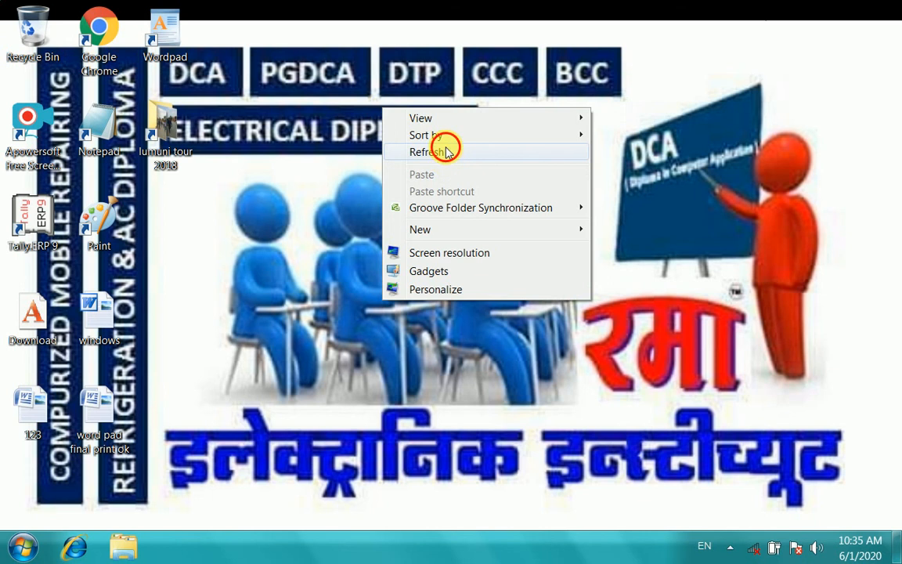
{"action": "left_click", "coordinate": [447, 151]}
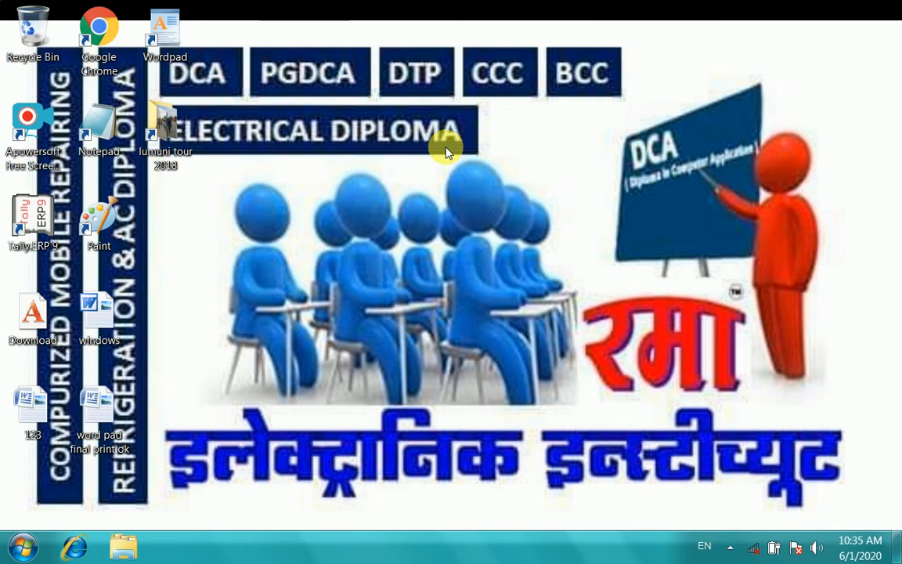
{"action": "right_click", "coordinate": [444, 148]}
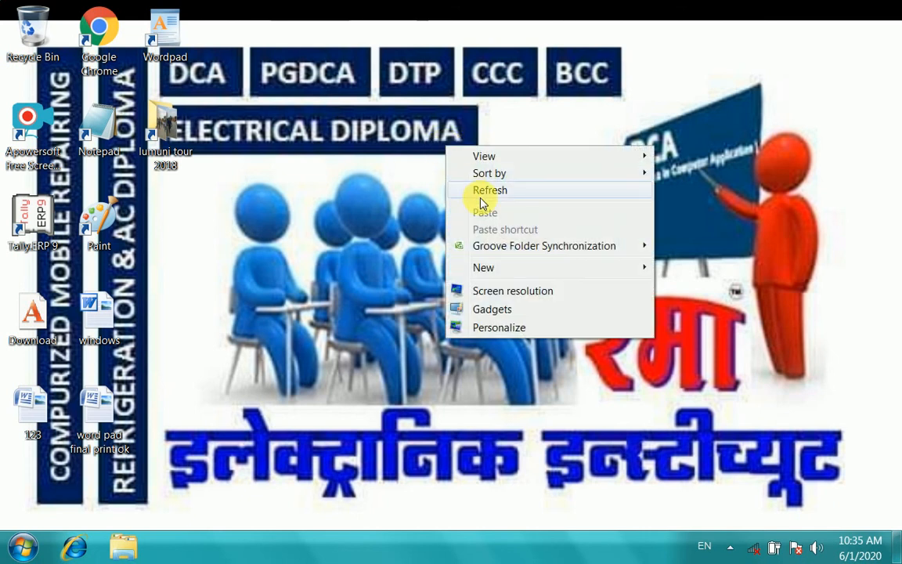
{"action": "left_click", "coordinate": [491, 190]}
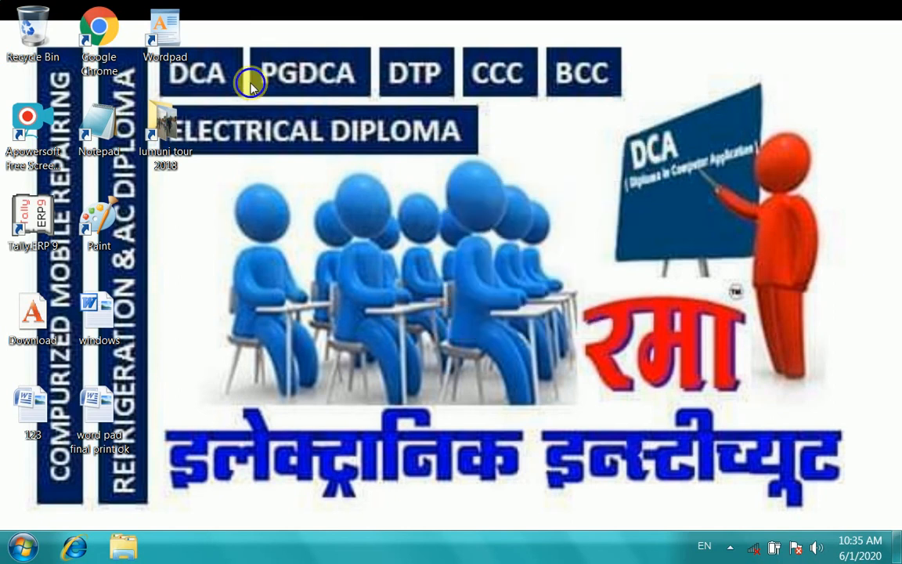
{"action": "right_click", "coordinate": [250, 84]}
{"action": "left_click", "coordinate": [302, 132]}
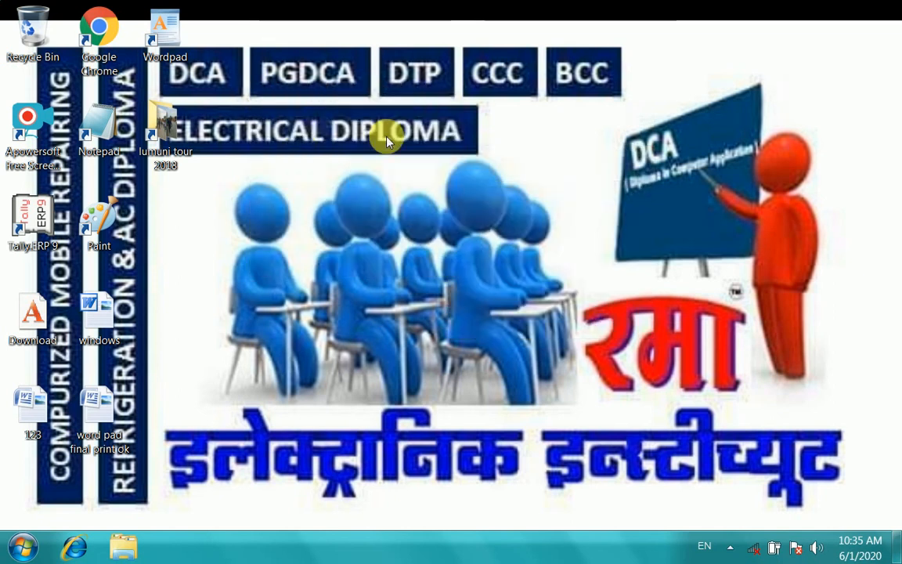
{"action": "right_click", "coordinate": [472, 73]}
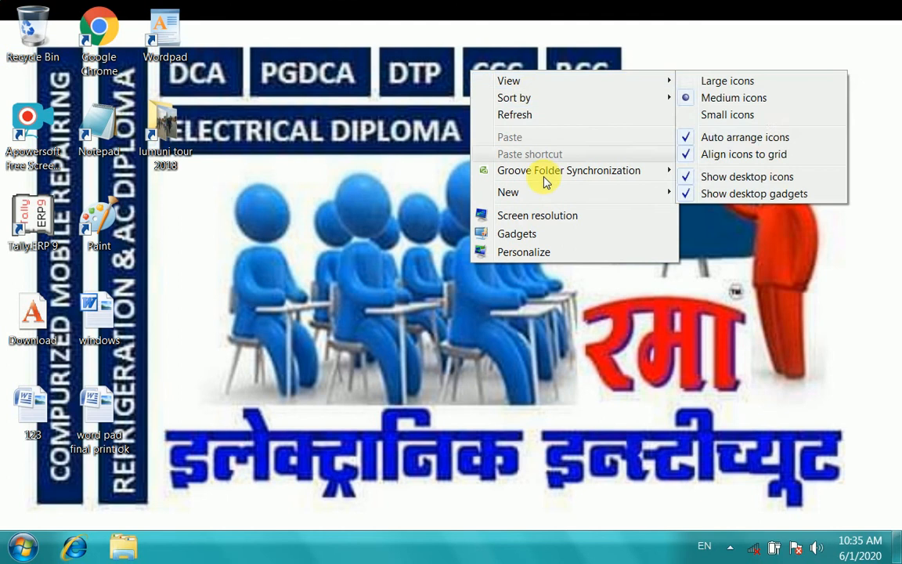
{"action": "left_click", "coordinate": [327, 232]}
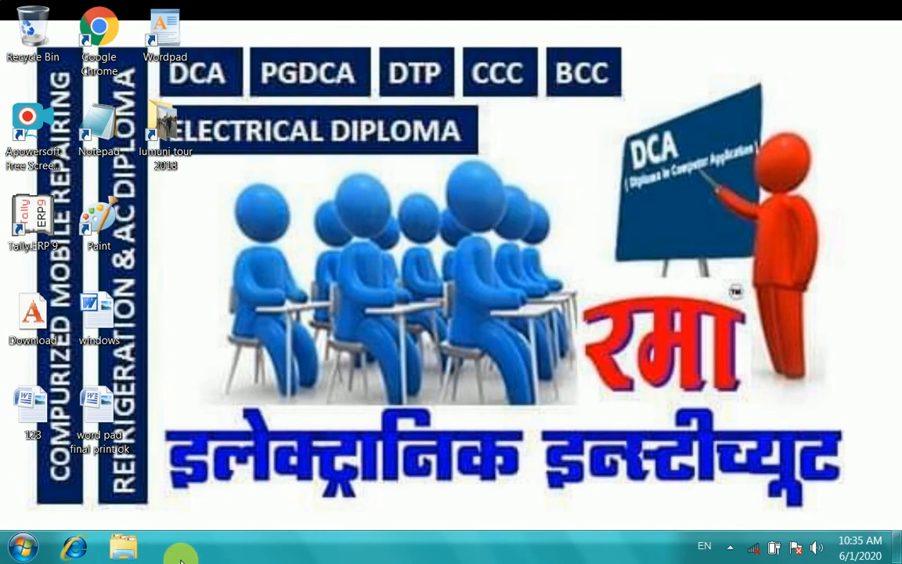
Open the Control Panel from the Start menu, look over all its items, and close it.
{"action": "left_click", "coordinate": [22, 546]}
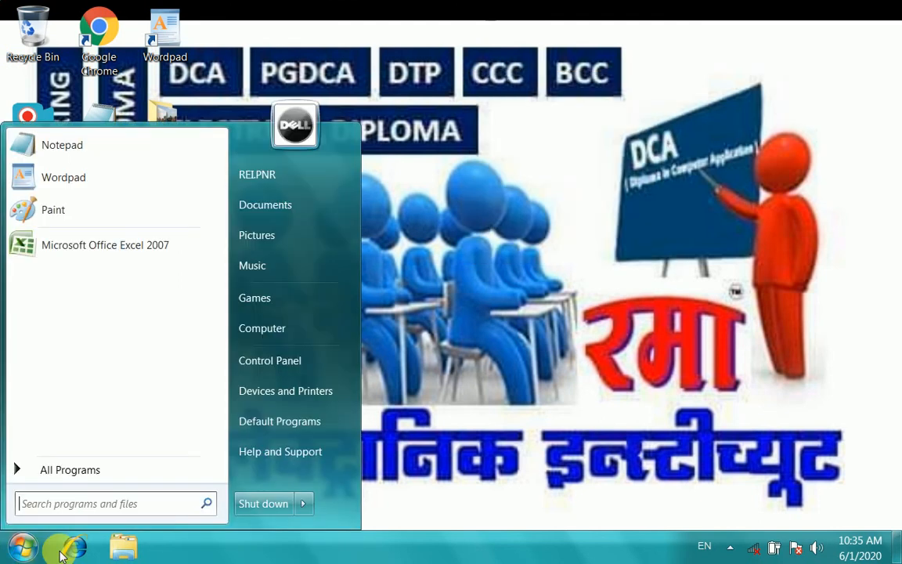
{"action": "left_click", "coordinate": [276, 361]}
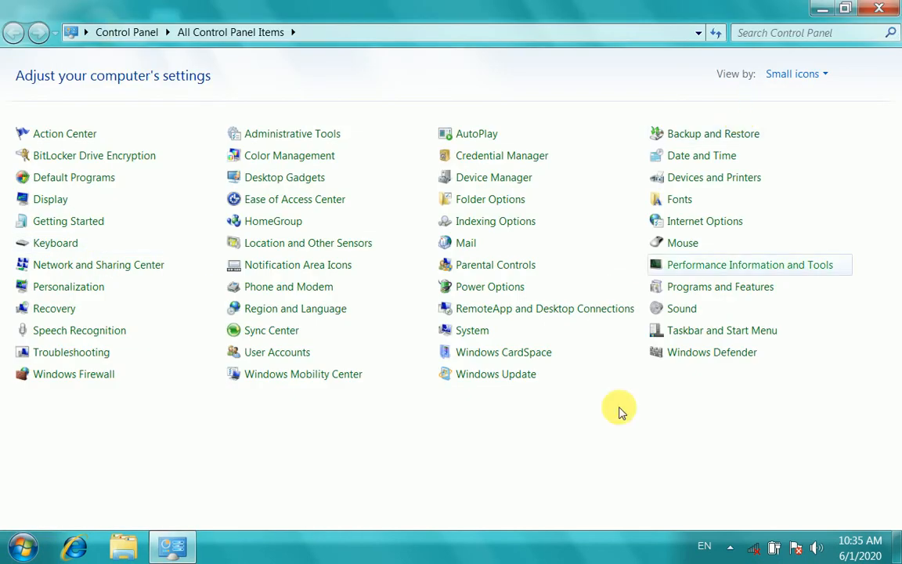
{"action": "left_click", "coordinate": [889, 6]}
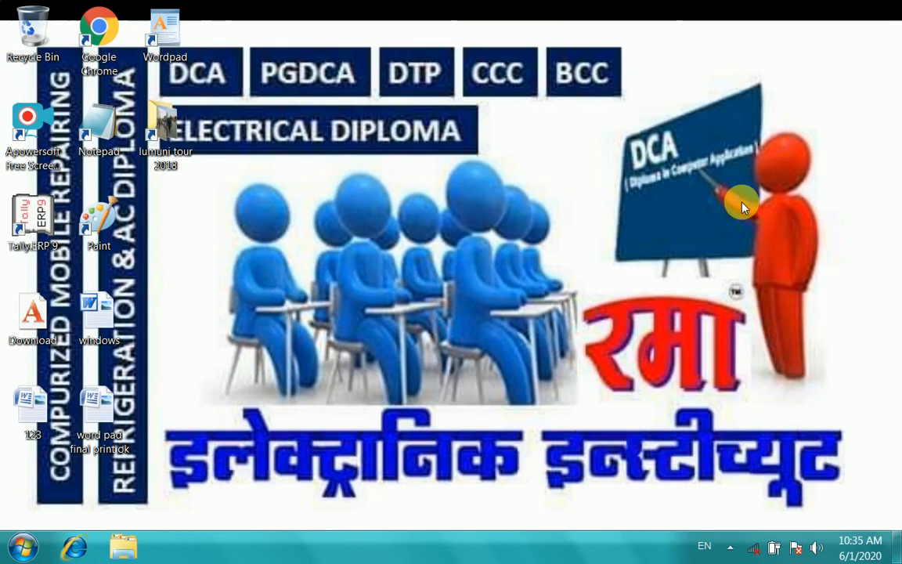
Show the hidden notification area icons.
{"action": "left_click", "coordinate": [730, 546]}
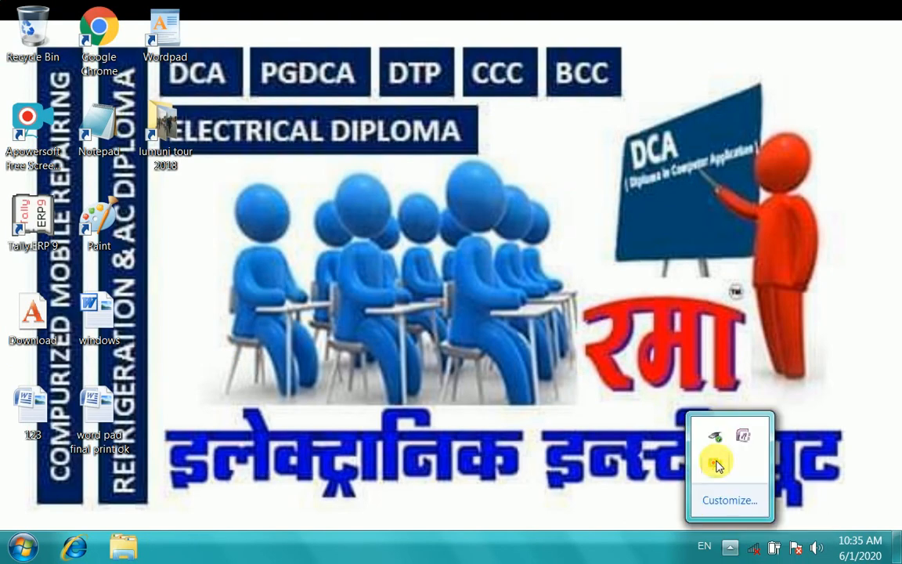